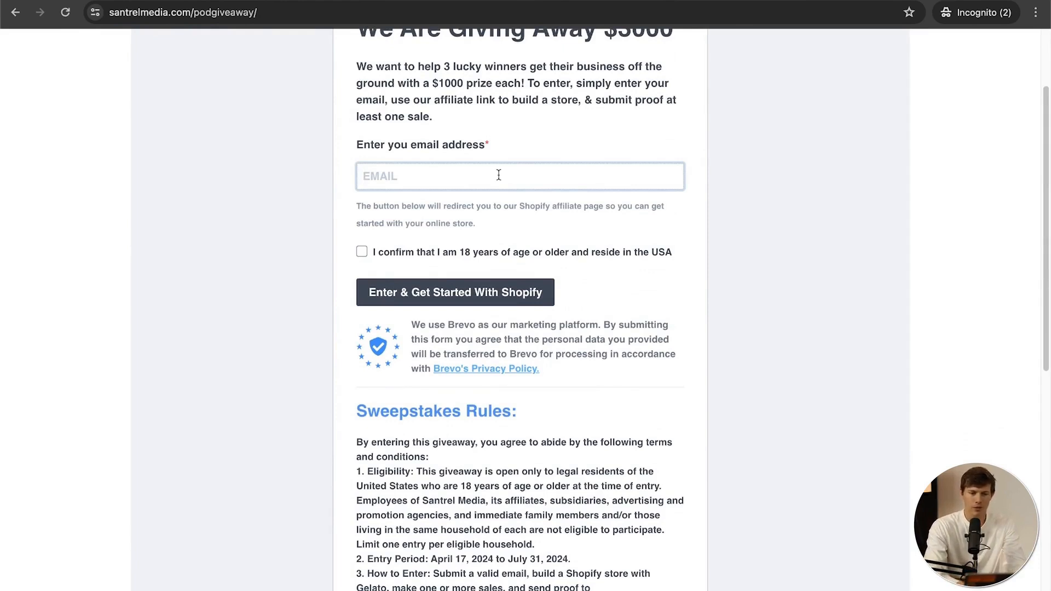
# Step: Enter the e-mail address in the giveaway form, confirm the age and US residency statement, and submit the entry to get started with Shopify
pyautogui.hotkey('ctrl', 'v')
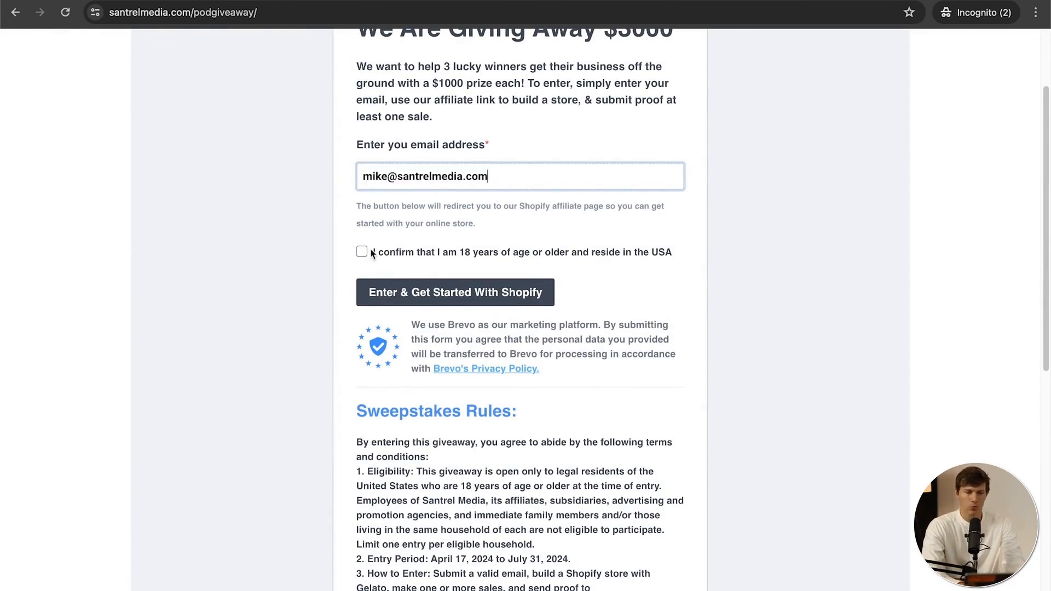
pyautogui.click(361, 252)
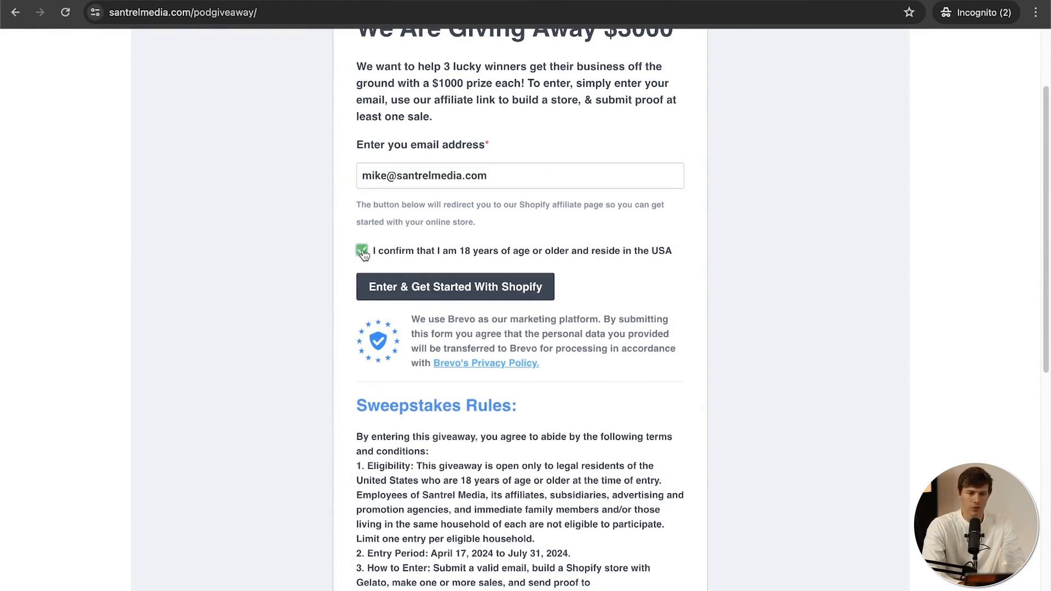
pyautogui.click(447, 290)
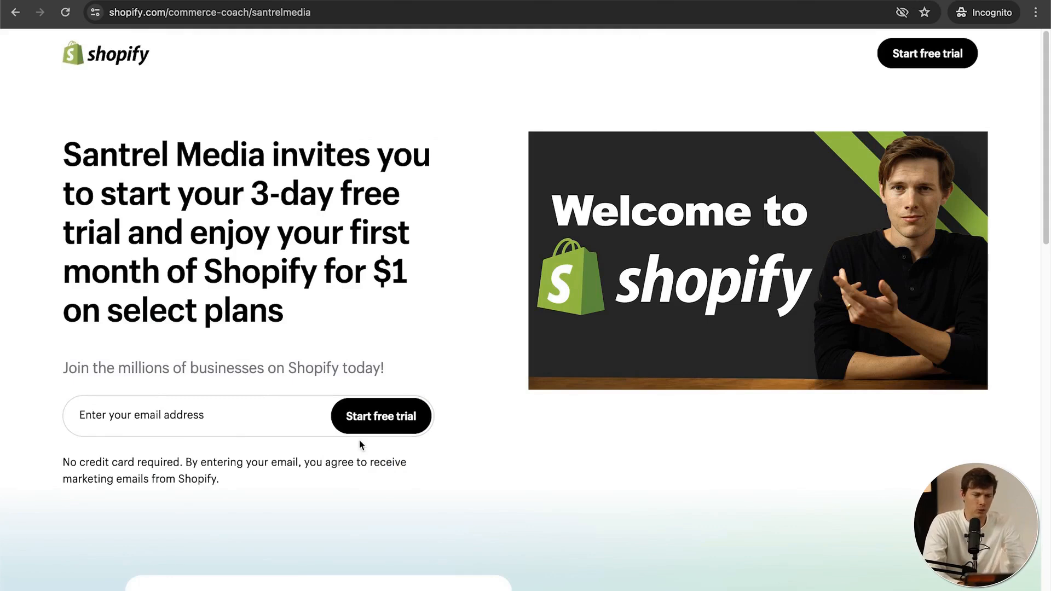
# Step: Start the Shopify free trial from the invitation page and answer the first setup question with "I'm just starting"
pyautogui.click(217, 421)
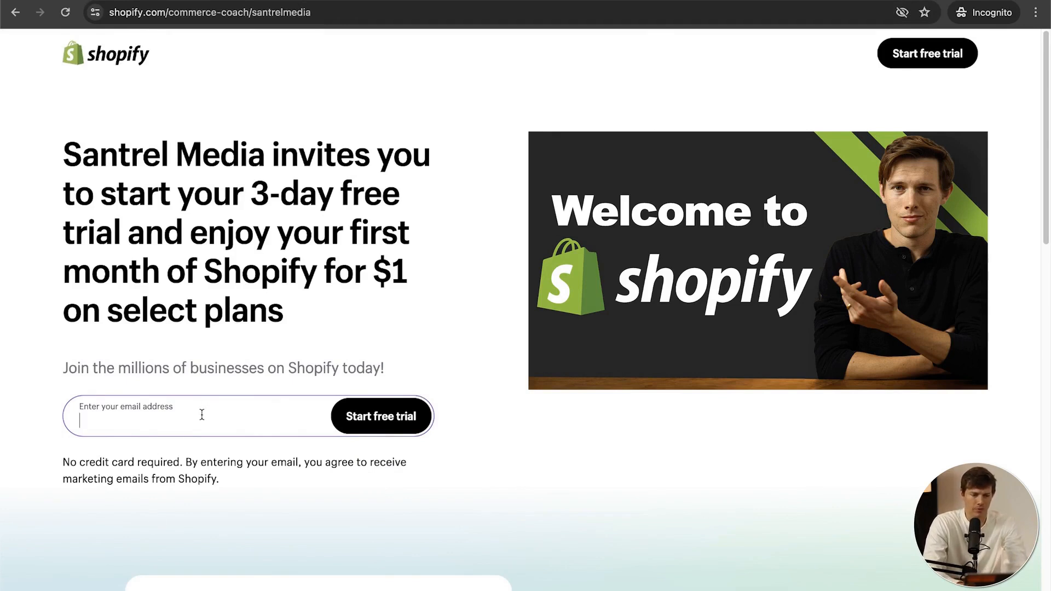
pyautogui.click(381, 424)
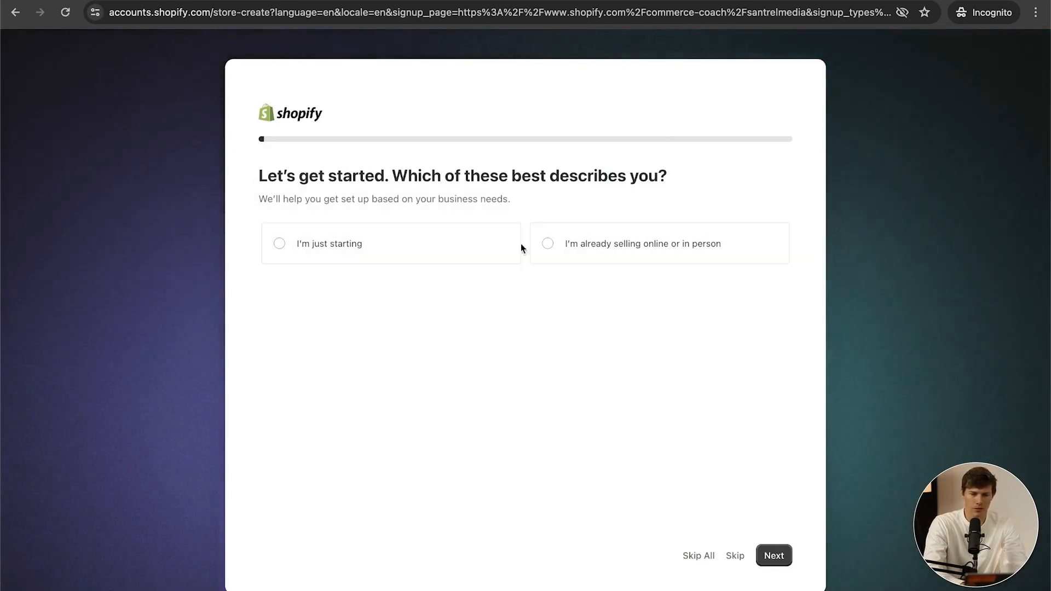
pyautogui.click(389, 249)
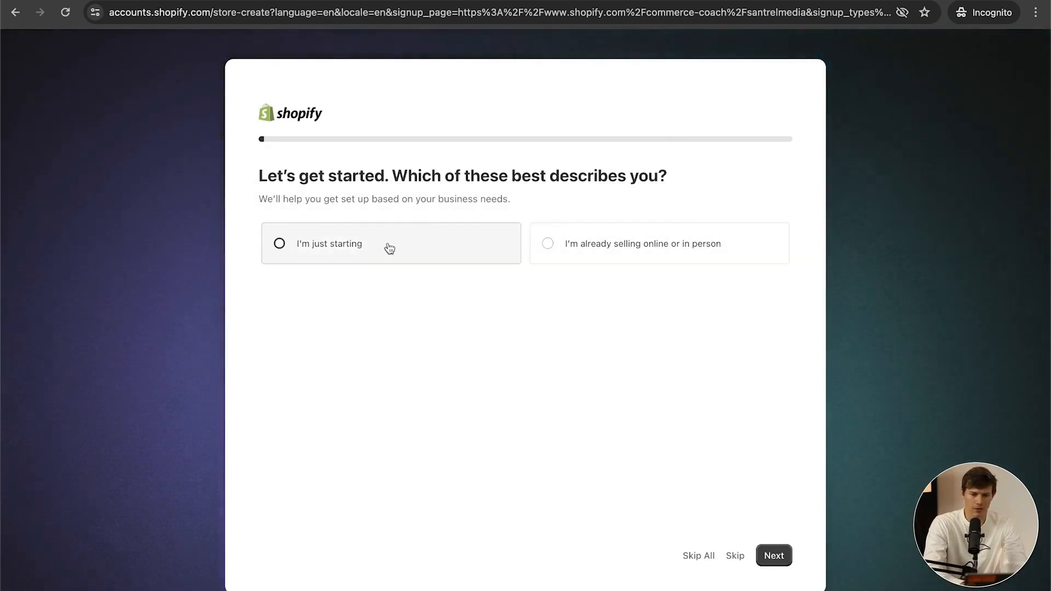
pyautogui.click(772, 564)
# Step: Choose an online store as the place to sell and print-on-demand products as what to sell first
pyautogui.click(366, 261)
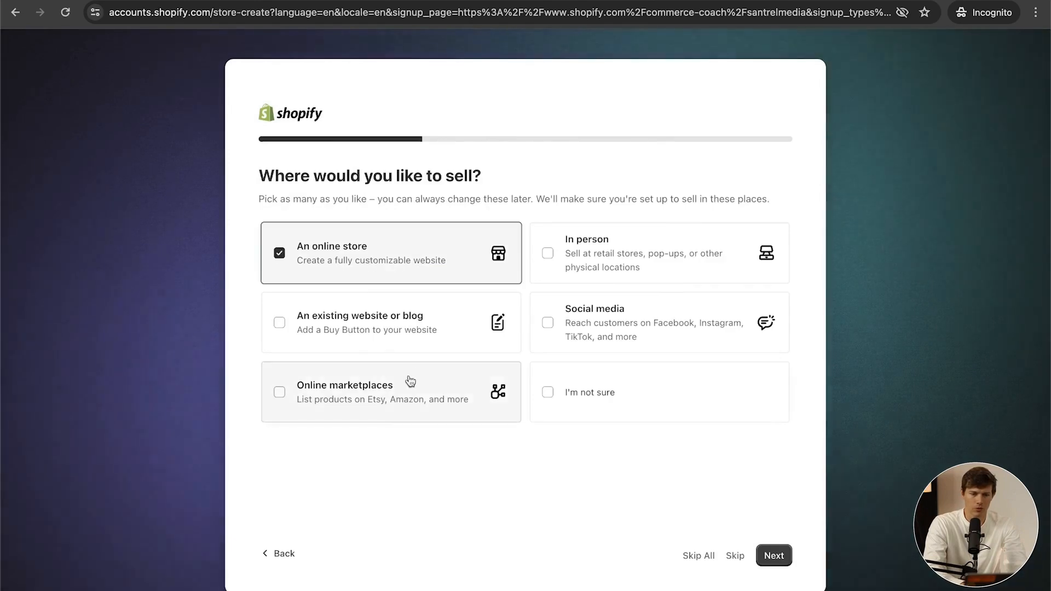
pyautogui.click(783, 564)
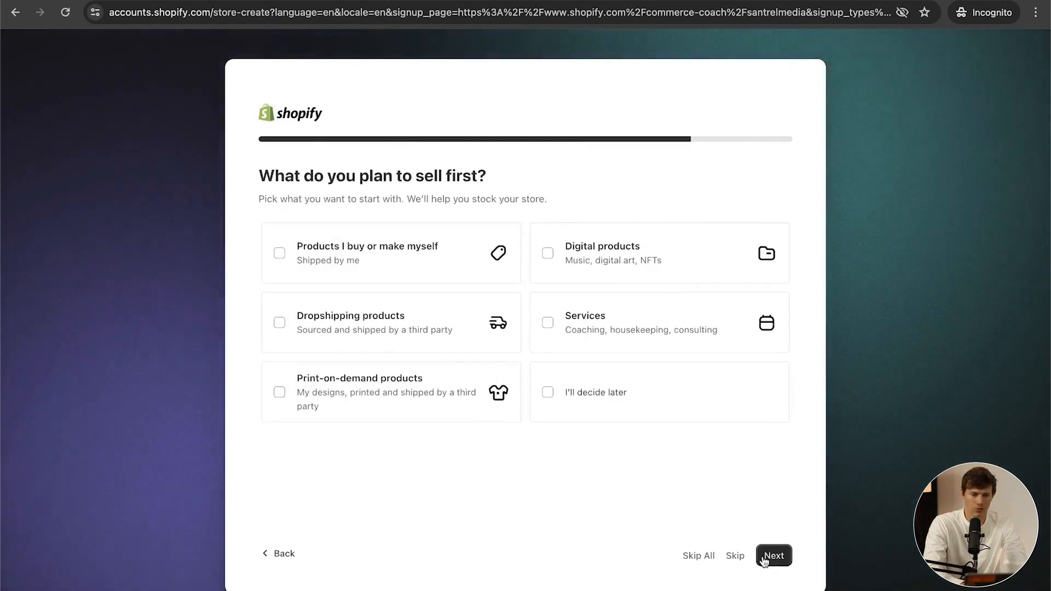
pyautogui.click(430, 403)
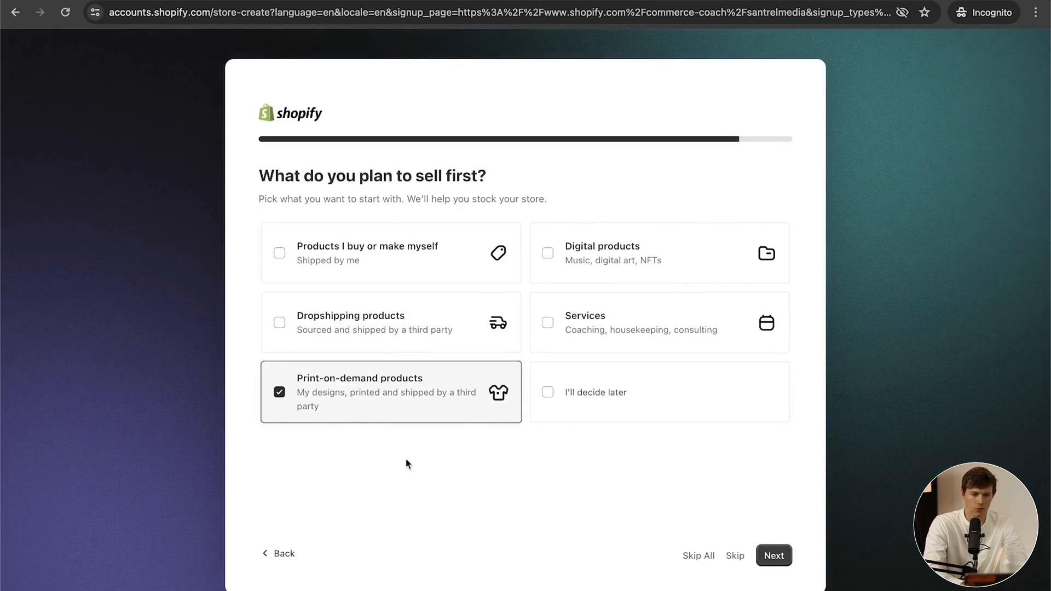
pyautogui.click(775, 556)
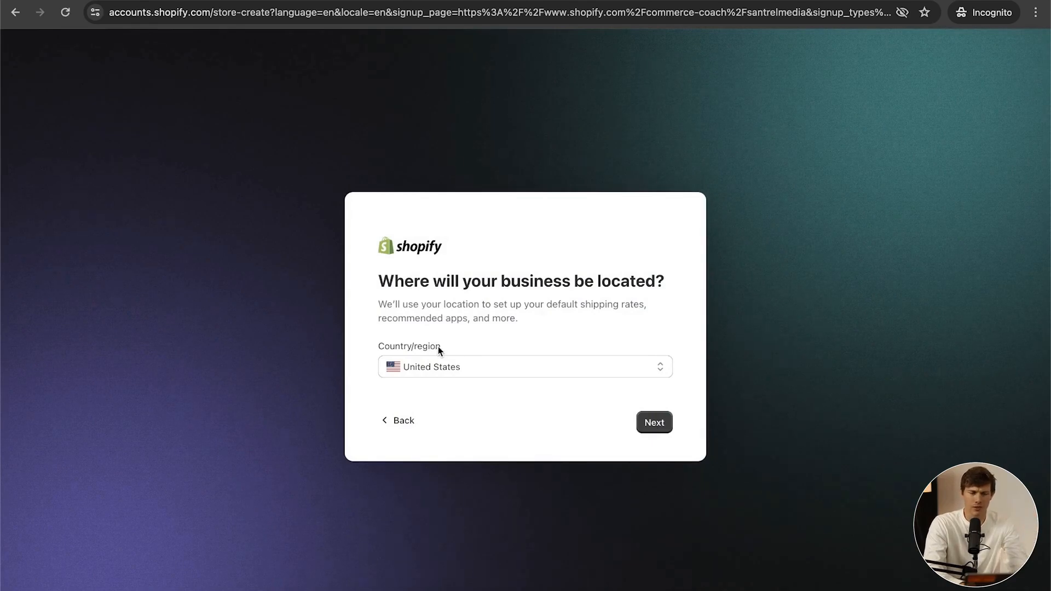
# Step: Accept United States as the business location and choose to create the Shopify account with email
pyautogui.click(648, 428)
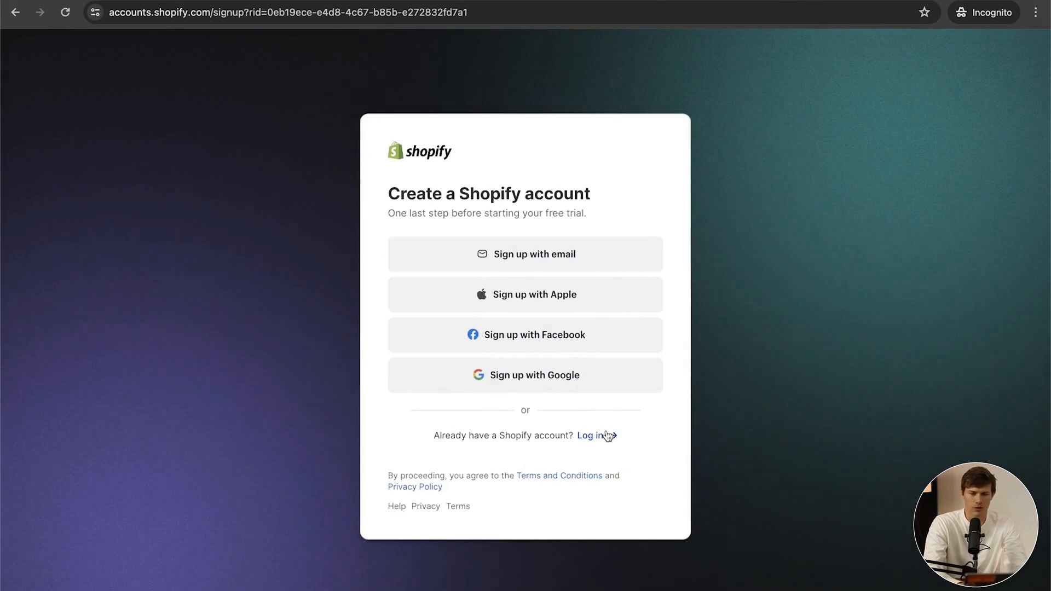
pyautogui.click(540, 262)
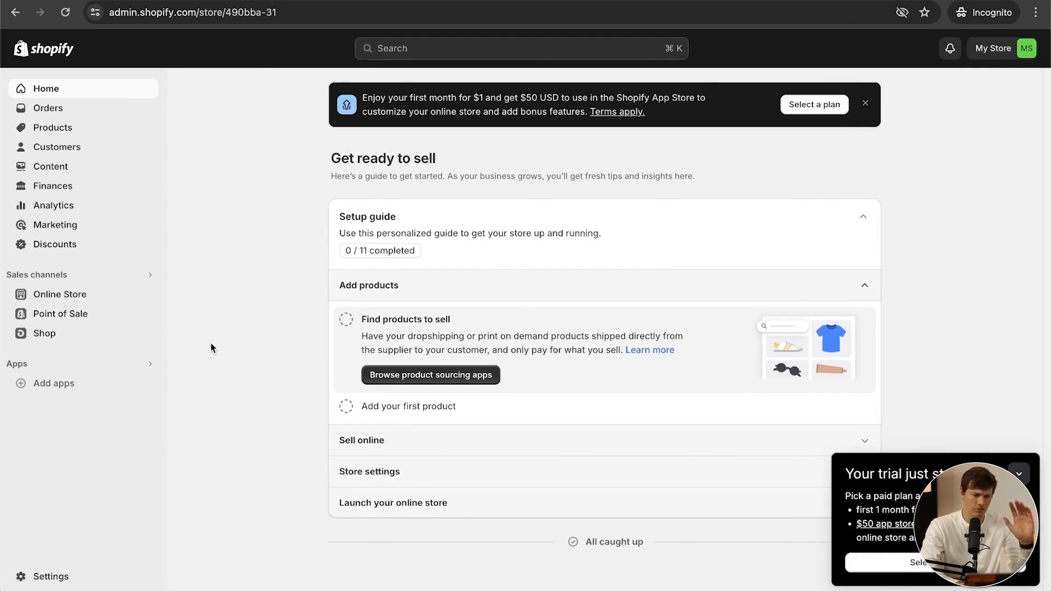
# Step: Open the store's plan settings, choose the Basic plan and proceed to its payment and subscription form
pyautogui.click(48, 579)
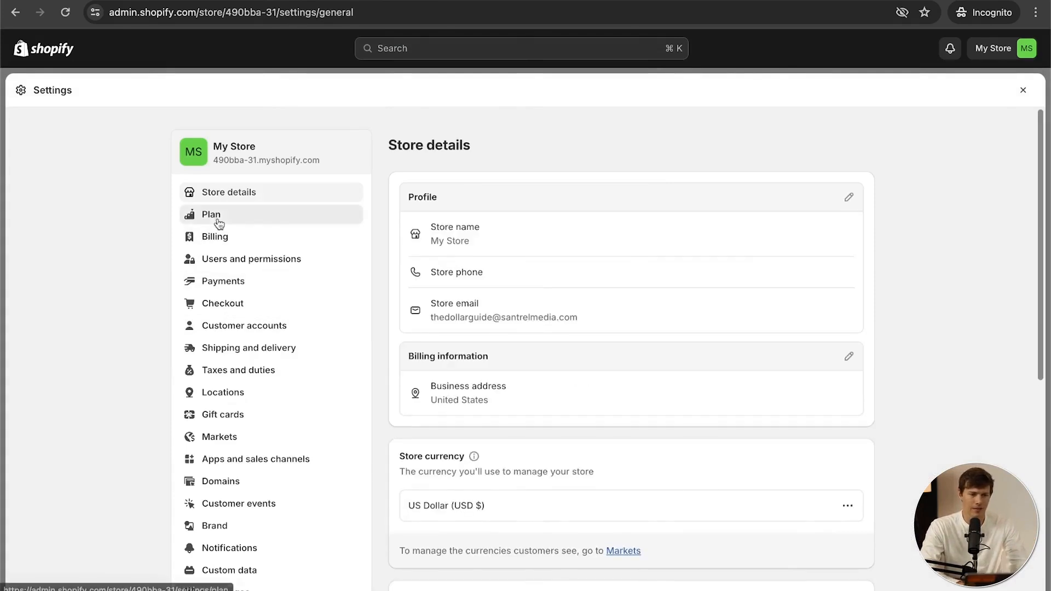
pyautogui.click(219, 221)
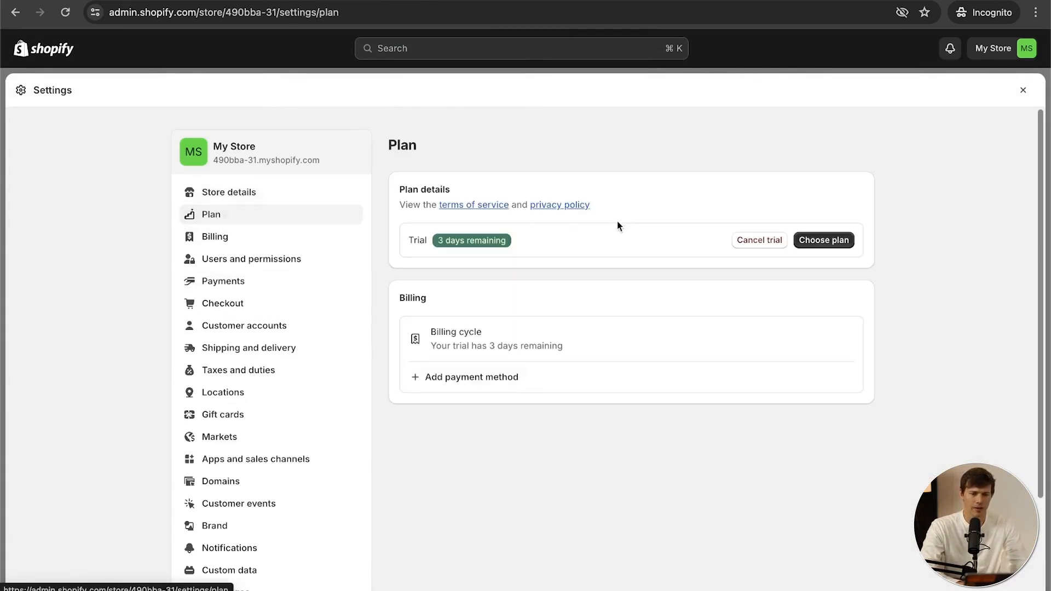
pyautogui.click(833, 240)
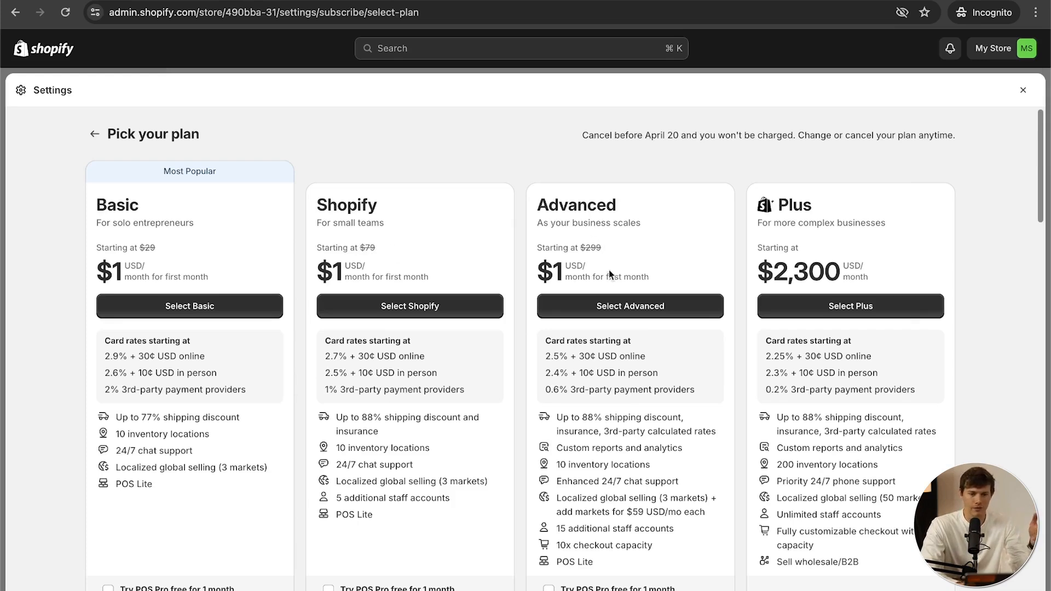
pyautogui.moveTo(566, 367)
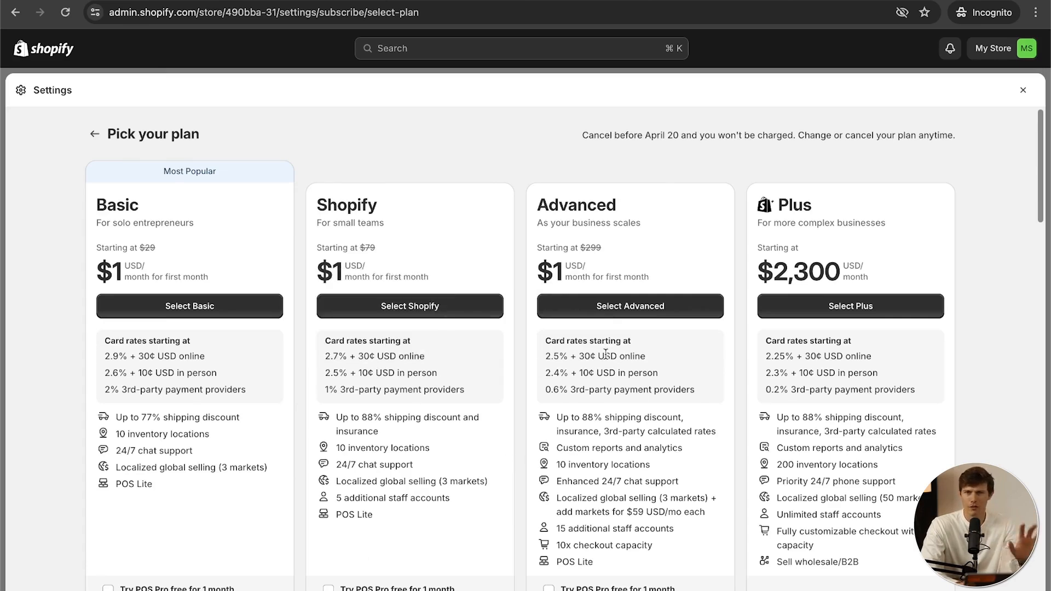
pyautogui.click(202, 305)
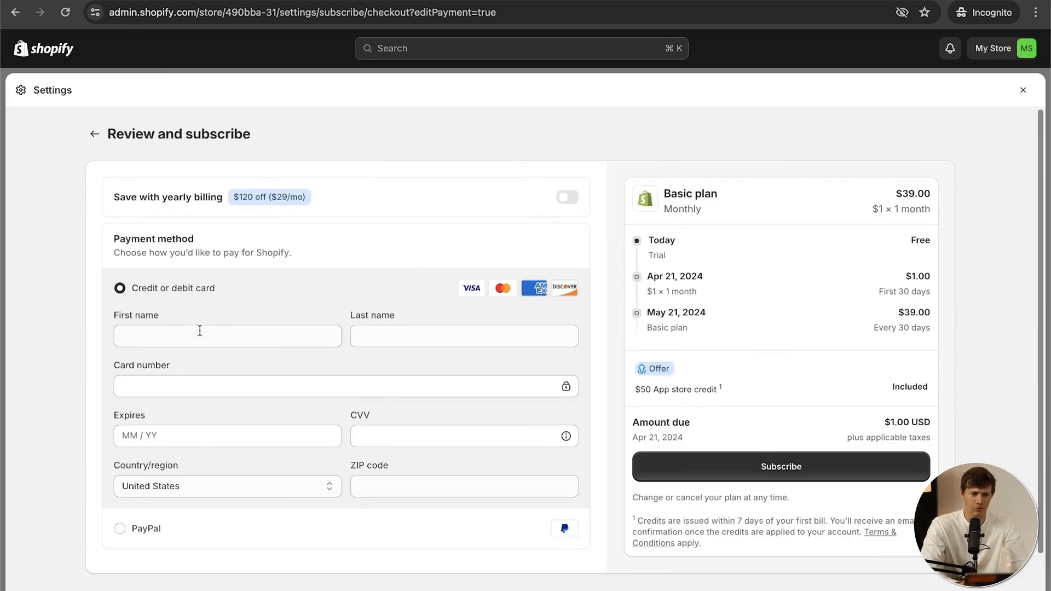
pyautogui.scroll(-1, 409, 385)
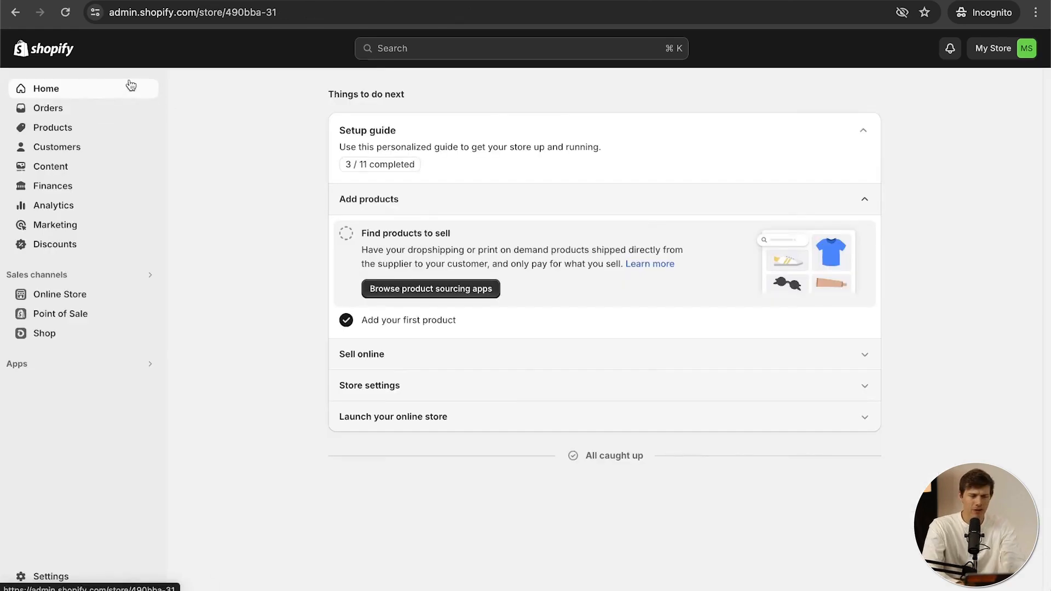
# Step: Open the online store's themes page and visit the Theme Store to add a theme
pyautogui.click(75, 299)
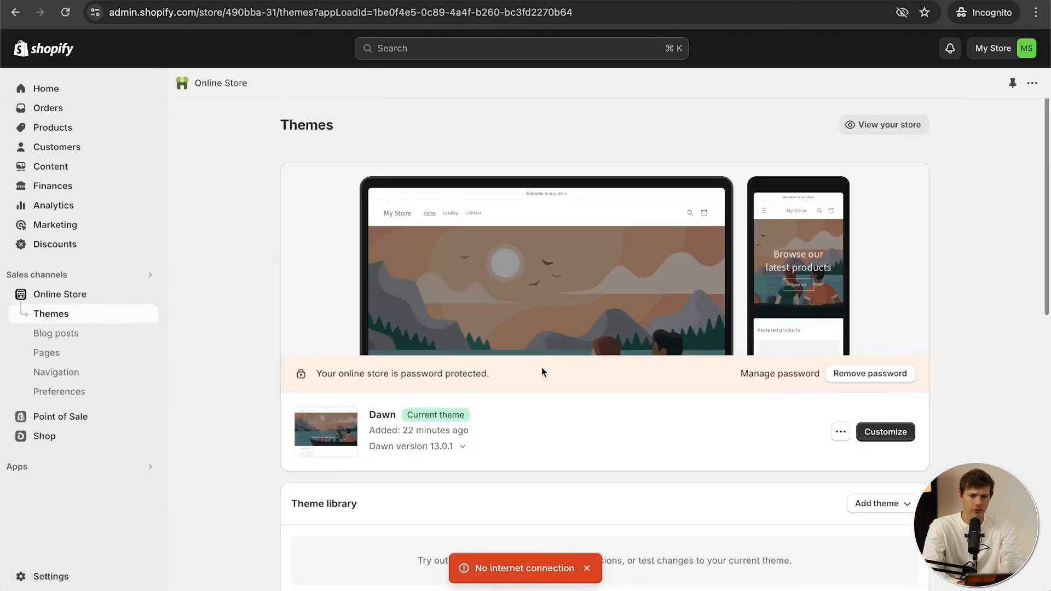
pyautogui.scroll(-2, 877, 441)
pyautogui.click(878, 439)
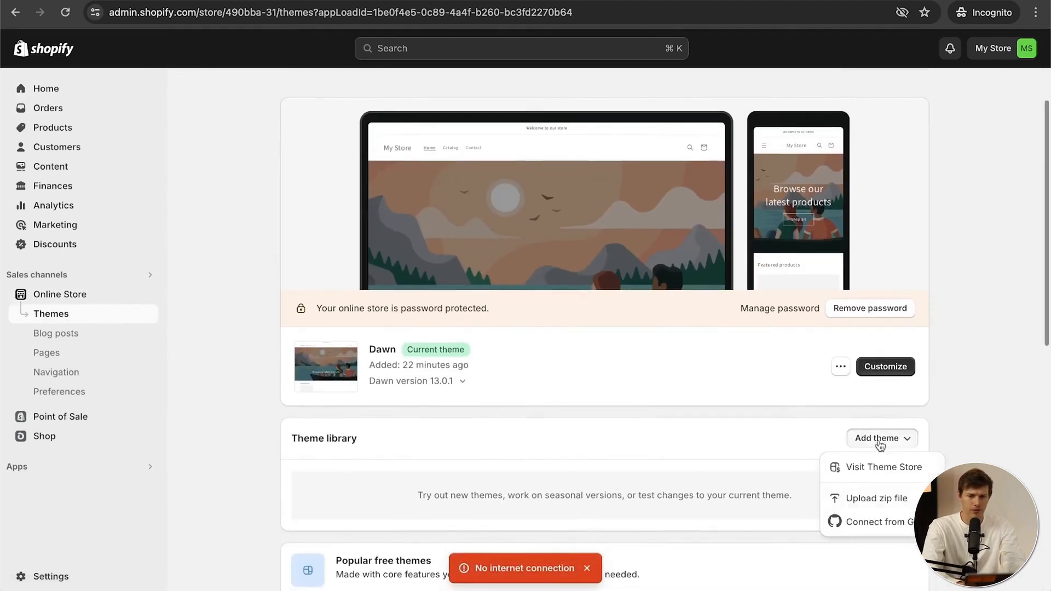
pyautogui.click(881, 466)
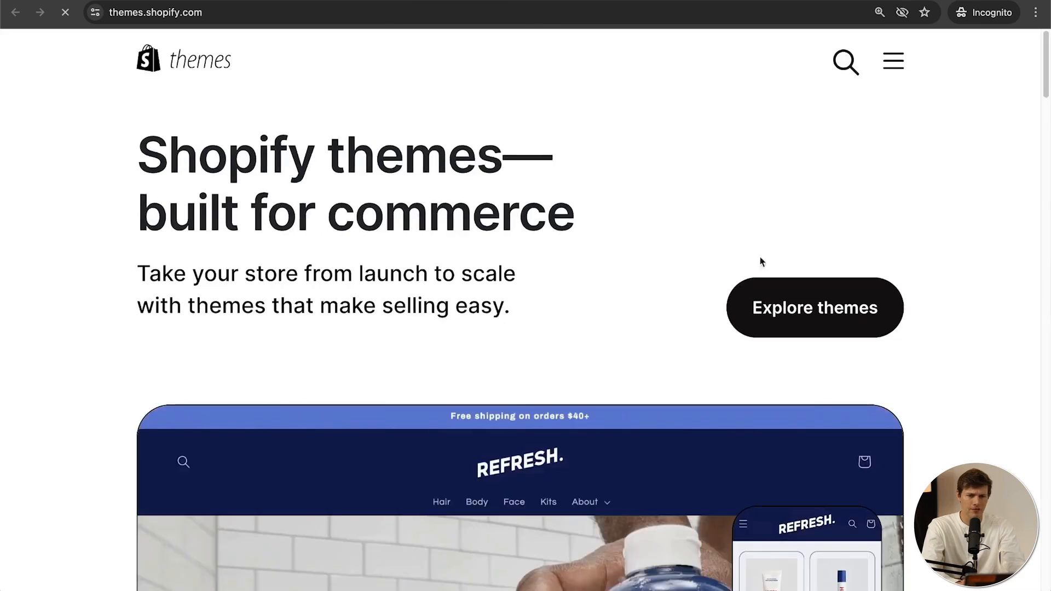
# Step: Explore the full theme catalogue and filter it by price to free themes only
pyautogui.scroll(-2, 910, 310)
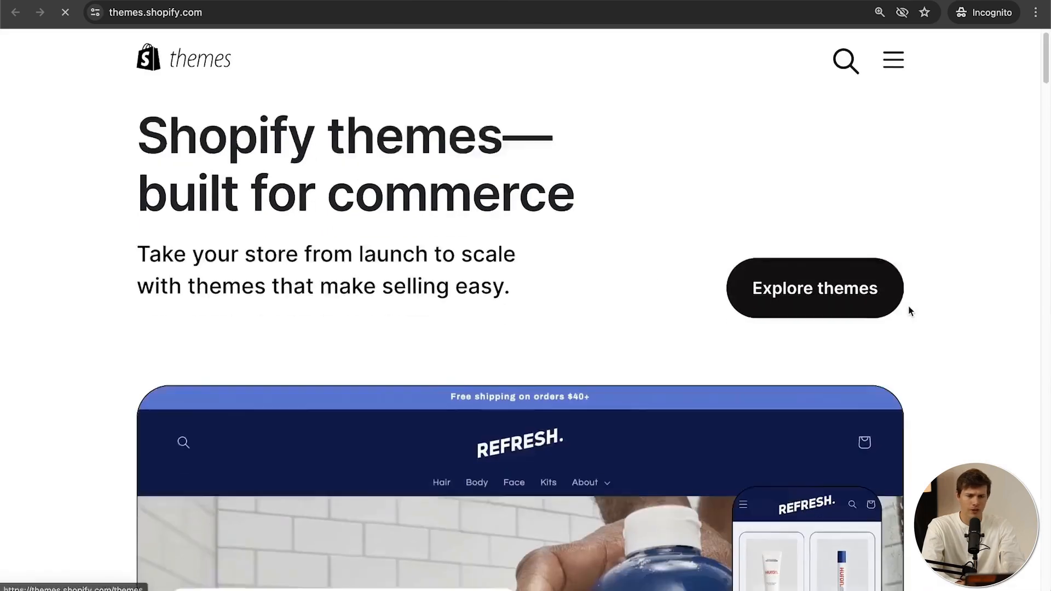
pyautogui.scroll(-3, 910, 311)
pyautogui.click(832, 207)
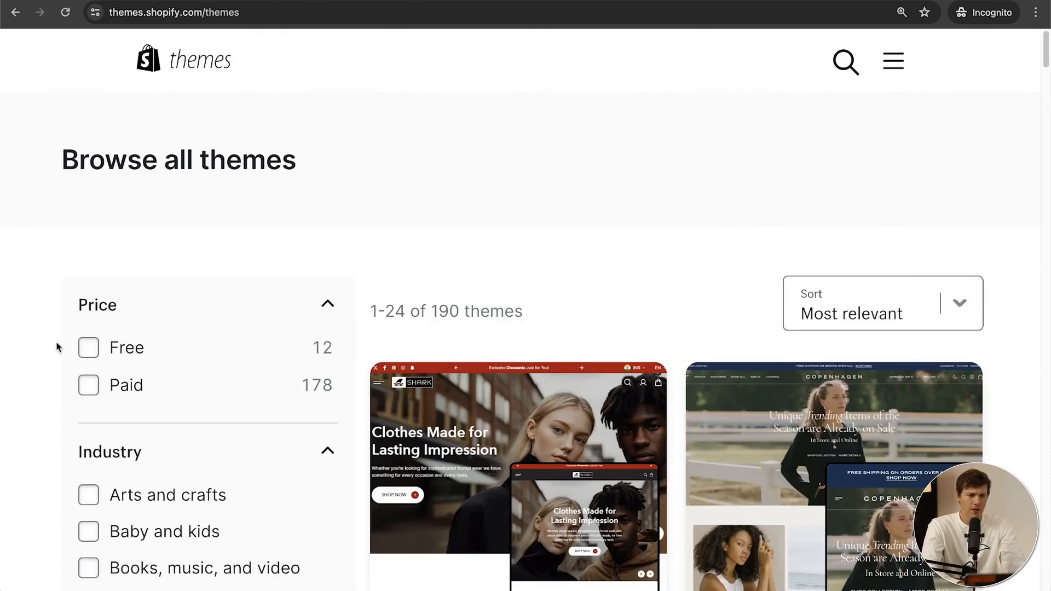
pyautogui.click(88, 348)
# Step: Browse the free themes, open the Origin theme and add it to the store as a trial theme
pyautogui.scroll(-3, 673, 391)
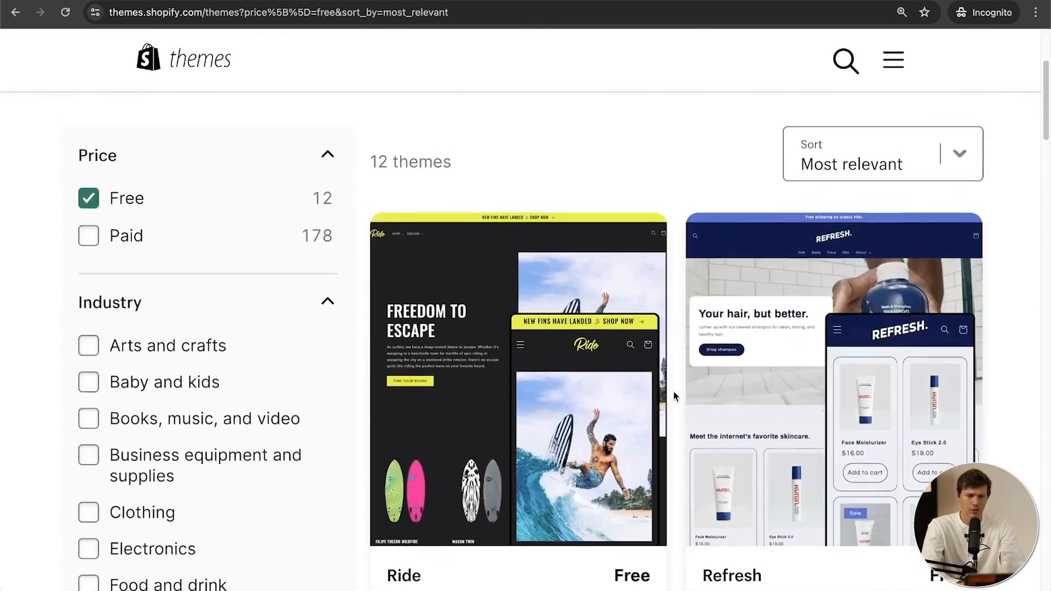
pyautogui.scroll(-5, 674, 391)
pyautogui.scroll(3, 673, 392)
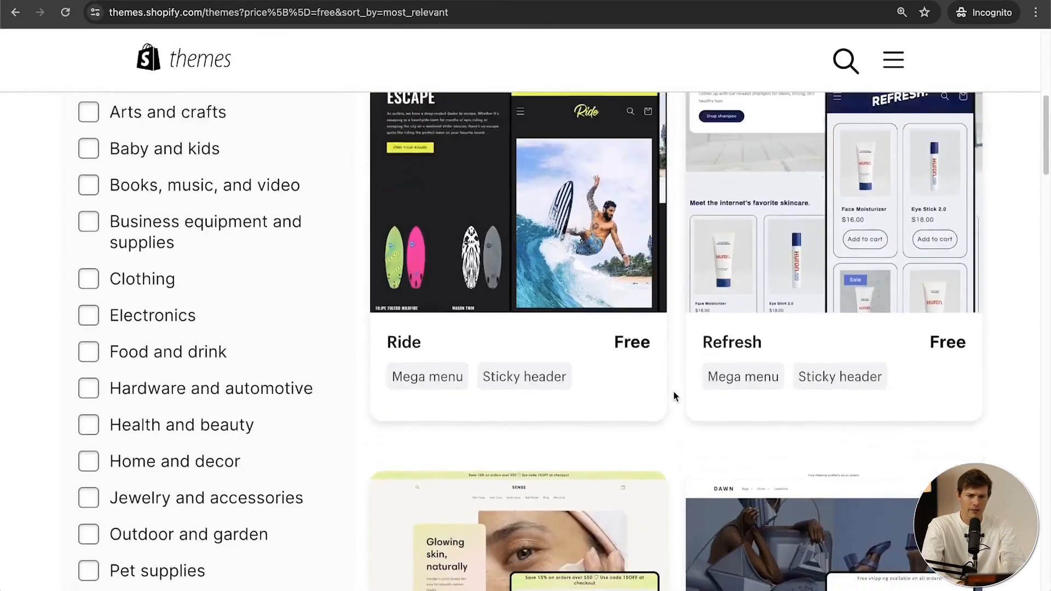
pyautogui.scroll(-15, 673, 392)
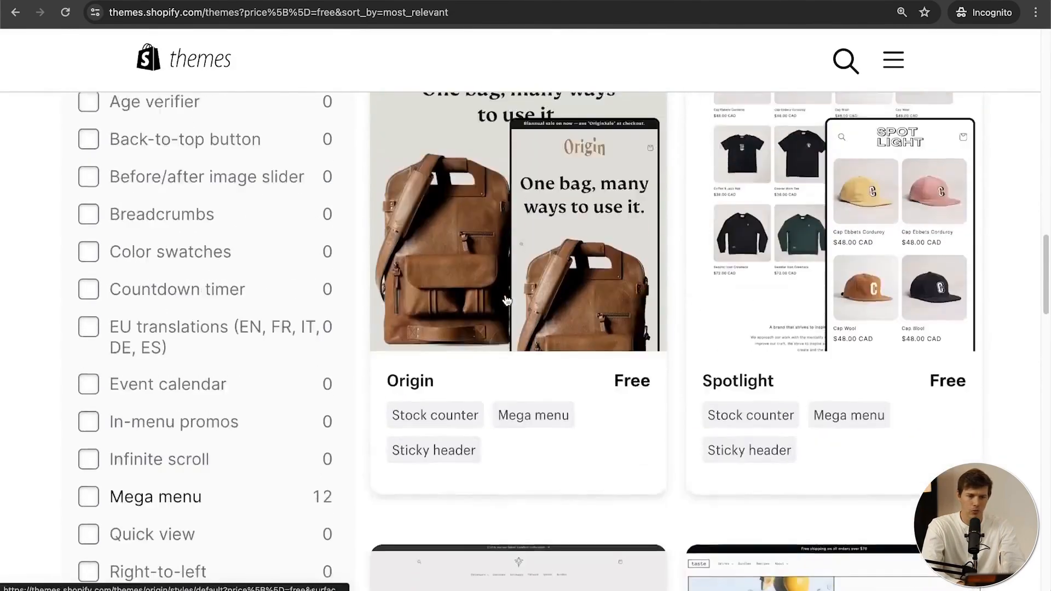
pyautogui.scroll(2, 507, 301)
pyautogui.scroll(-4, 506, 301)
pyautogui.scroll(-7, 506, 301)
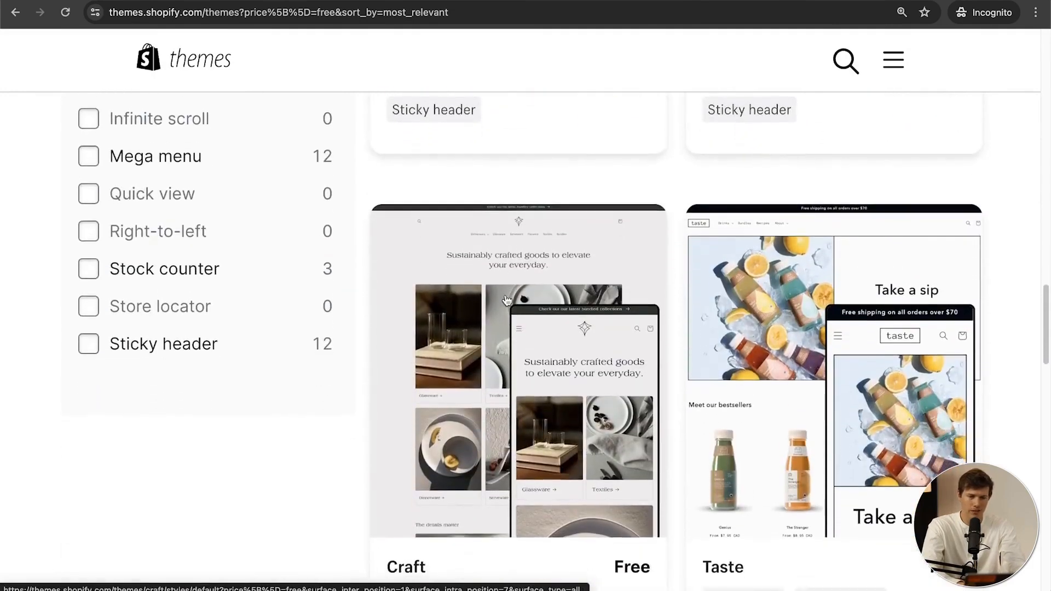
pyautogui.scroll(4, 506, 300)
pyautogui.scroll(4, 506, 300)
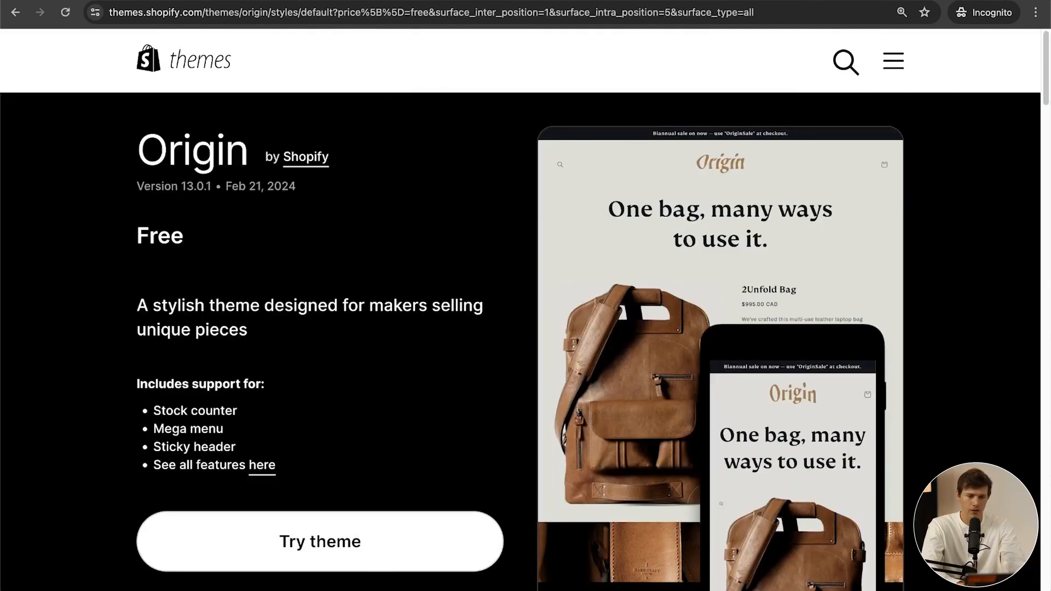
pyautogui.click(381, 540)
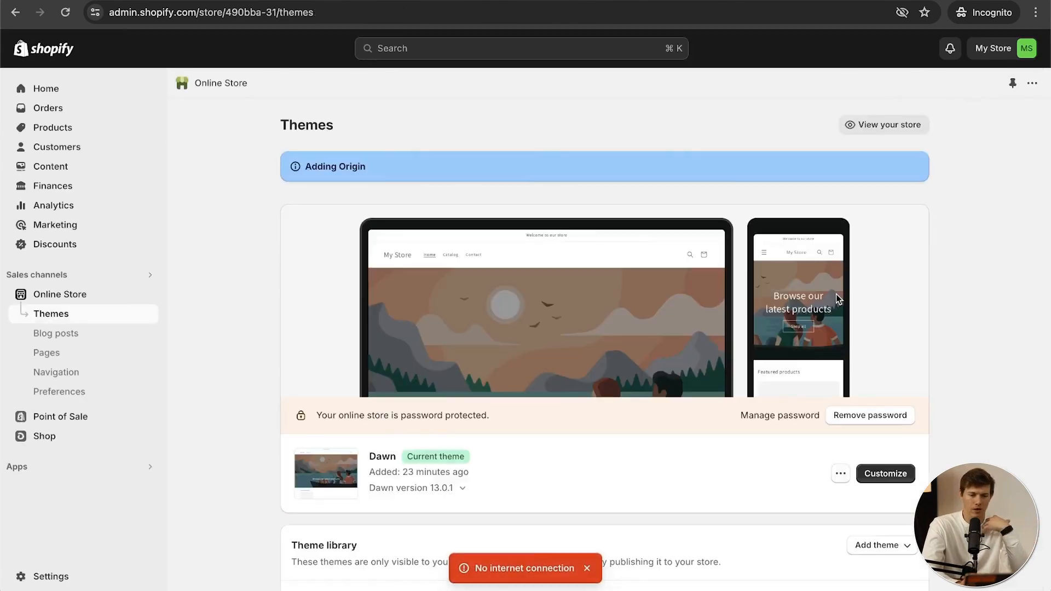
# Step: Remove the password protection from the online store
pyautogui.scroll(-2, 836, 294)
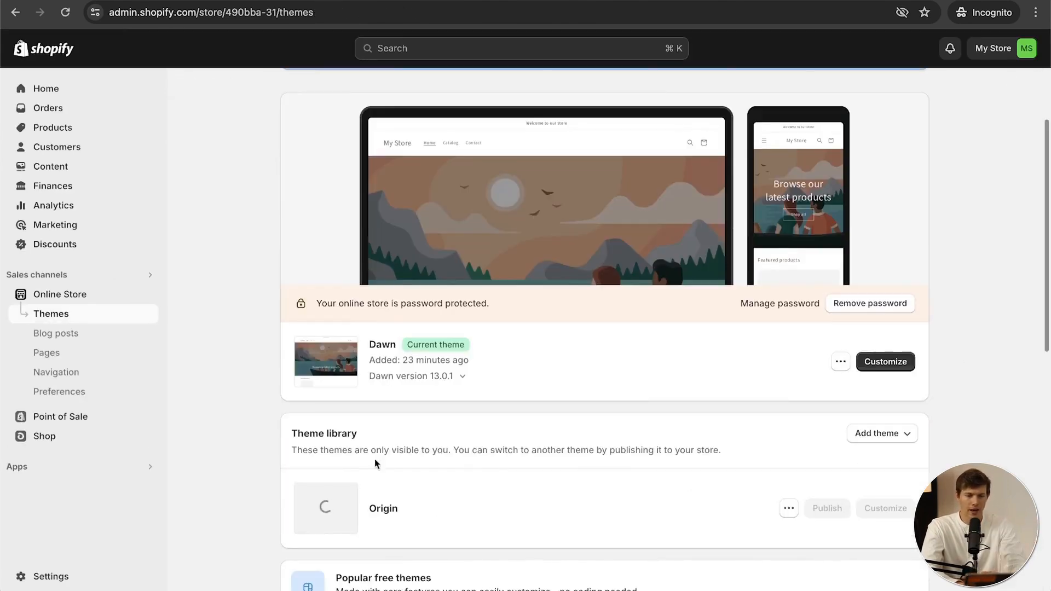
pyautogui.click(870, 308)
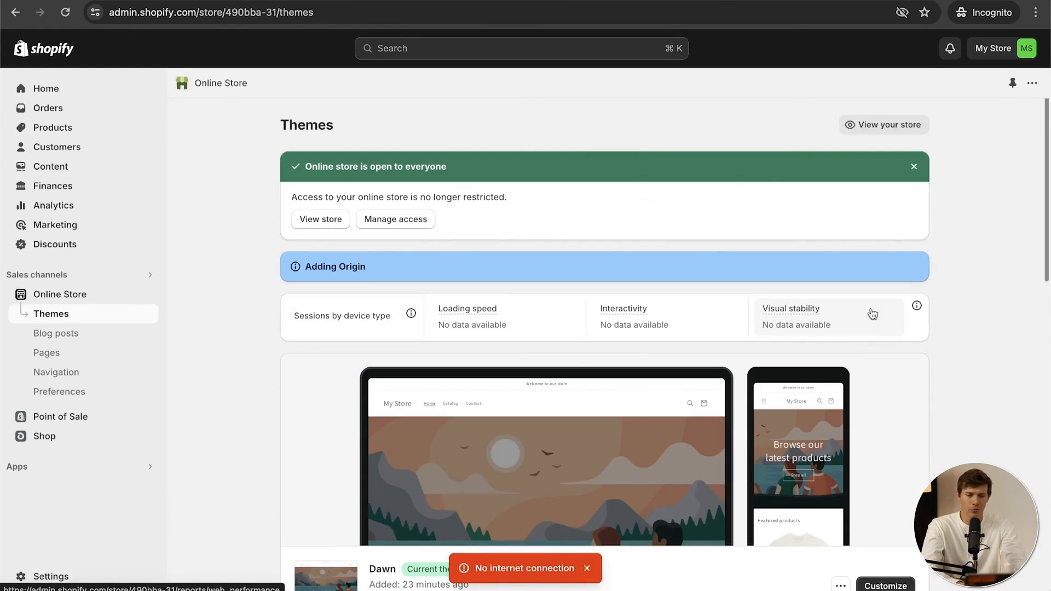
# Step: Publish the Origin theme from the theme library as the store's live theme
pyautogui.scroll(-5, 967, 335)
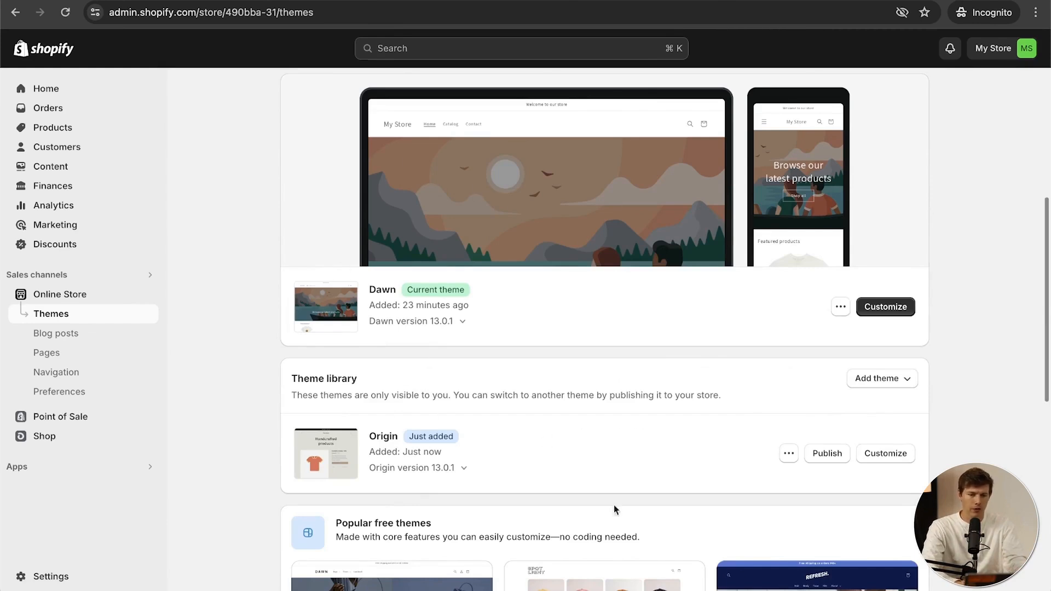
pyautogui.click(832, 458)
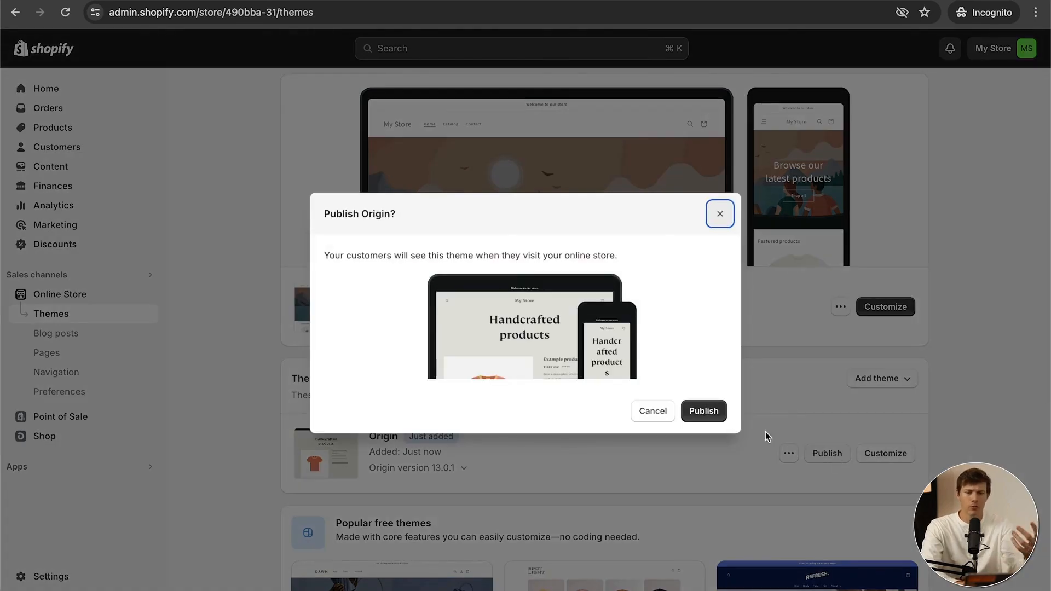
pyautogui.click(709, 416)
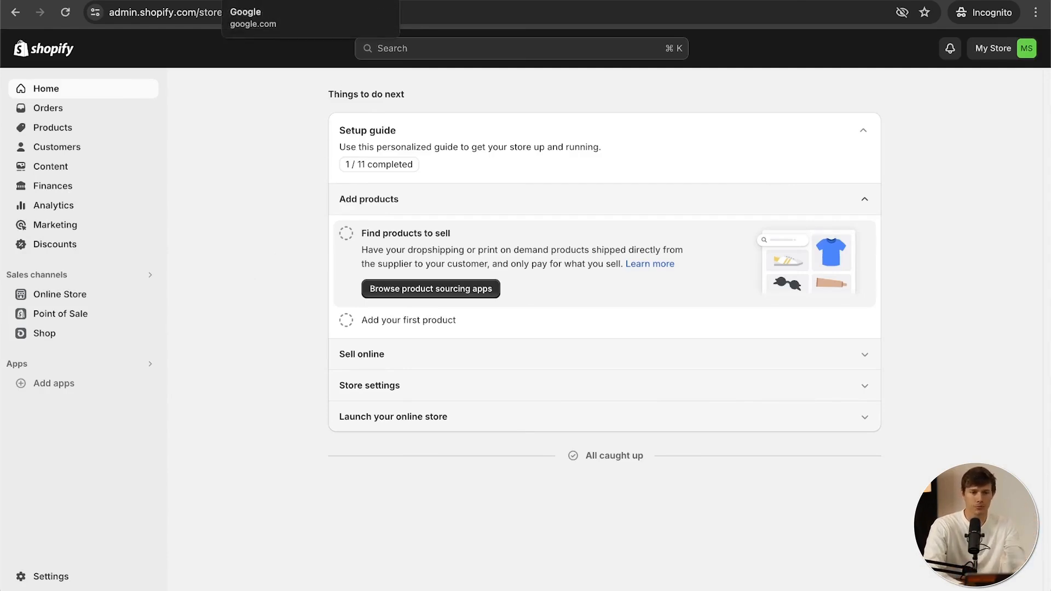
# Step: Go to santrelmedia.com/gelato in the Google tab and accept all cookies on the Gelato page
pyautogui.click(257, 1)
pyautogui.click(286, 7)
pyautogui.write('santrelmedia.com/s')
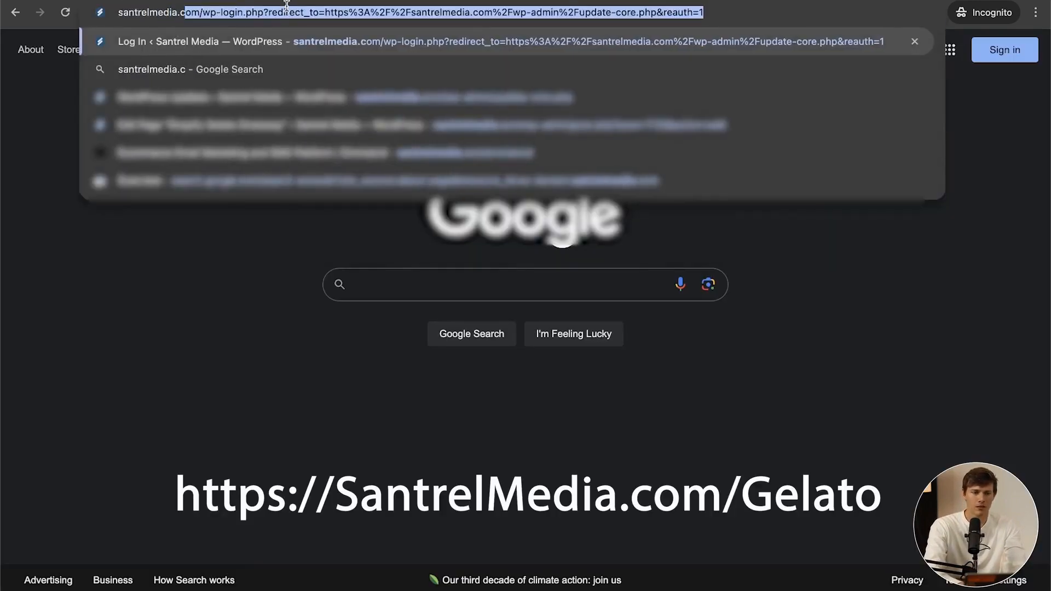
pyautogui.press('BackSpace')
pyautogui.press('BackSpace')
pyautogui.write('gelato')
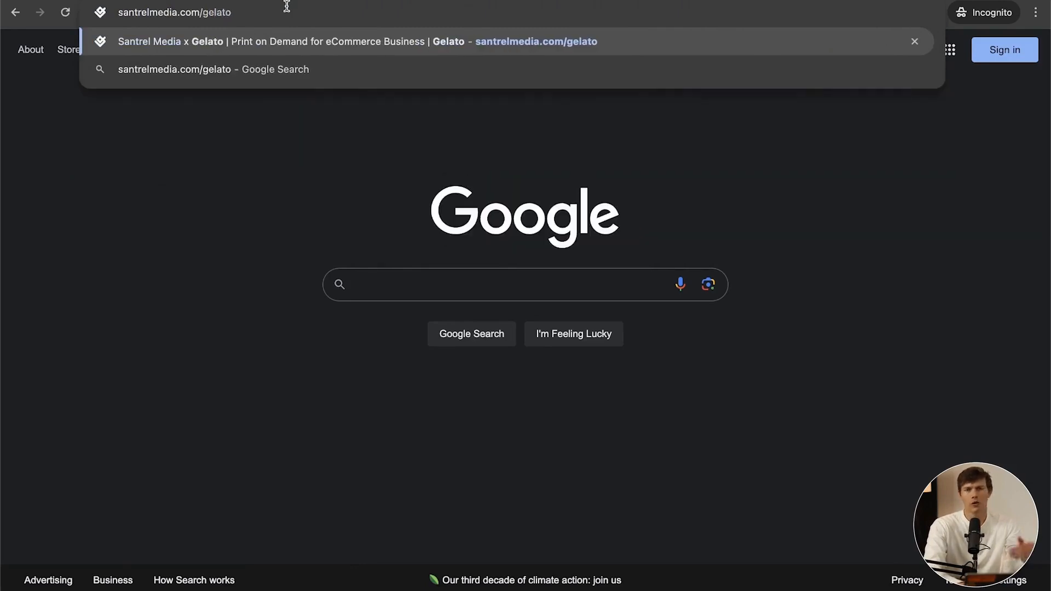
pyautogui.press('Return')
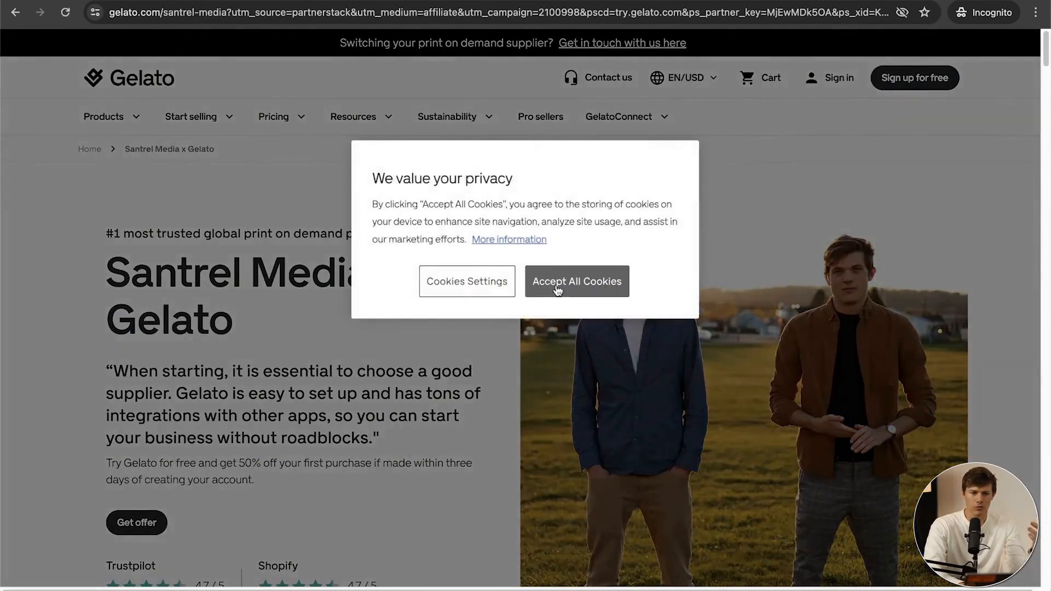
pyautogui.click(563, 294)
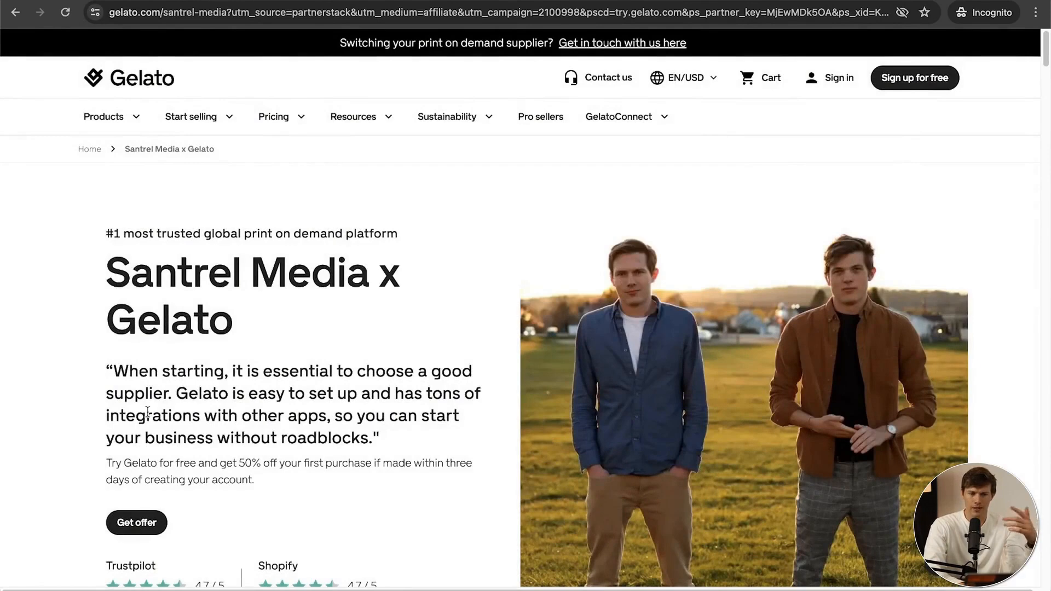
# Step: Review the Gelato partner offer, claim it and choose to sign up with an email address
pyautogui.scroll(-2, 281, 343)
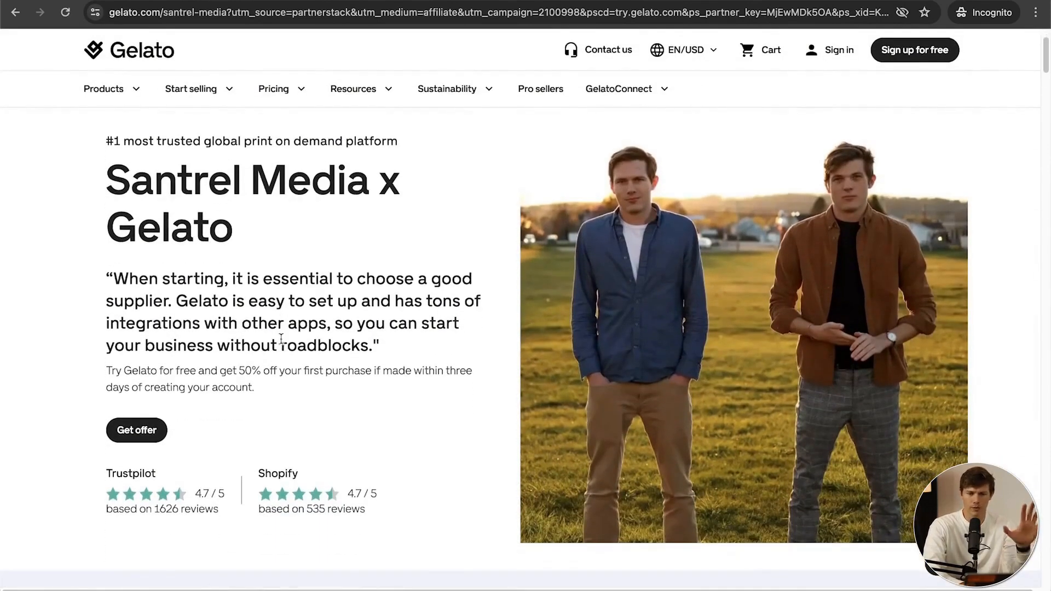
pyautogui.scroll(-1, 280, 339)
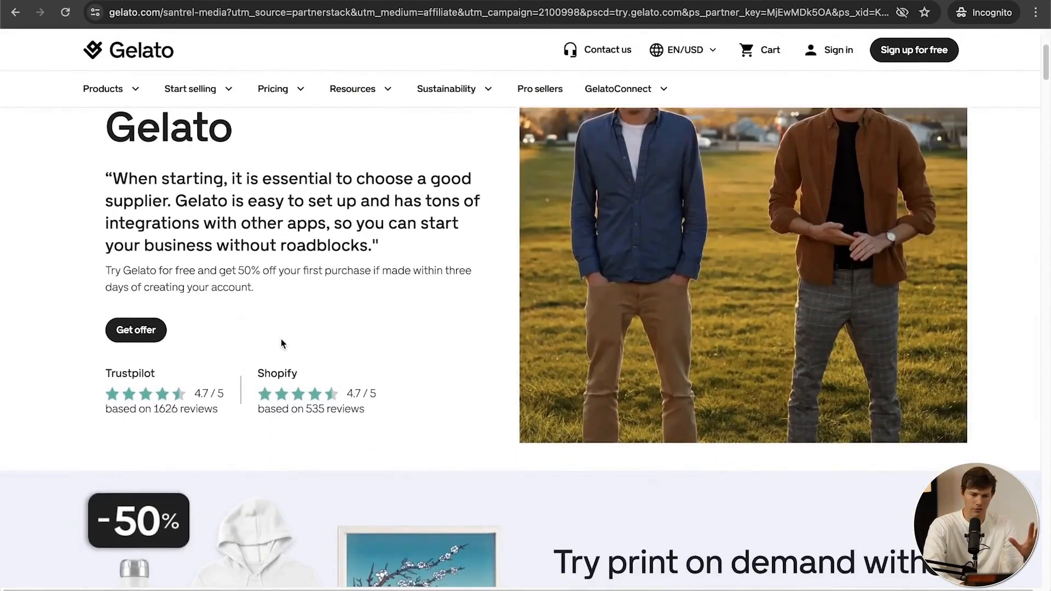
pyautogui.scroll(-5, 281, 344)
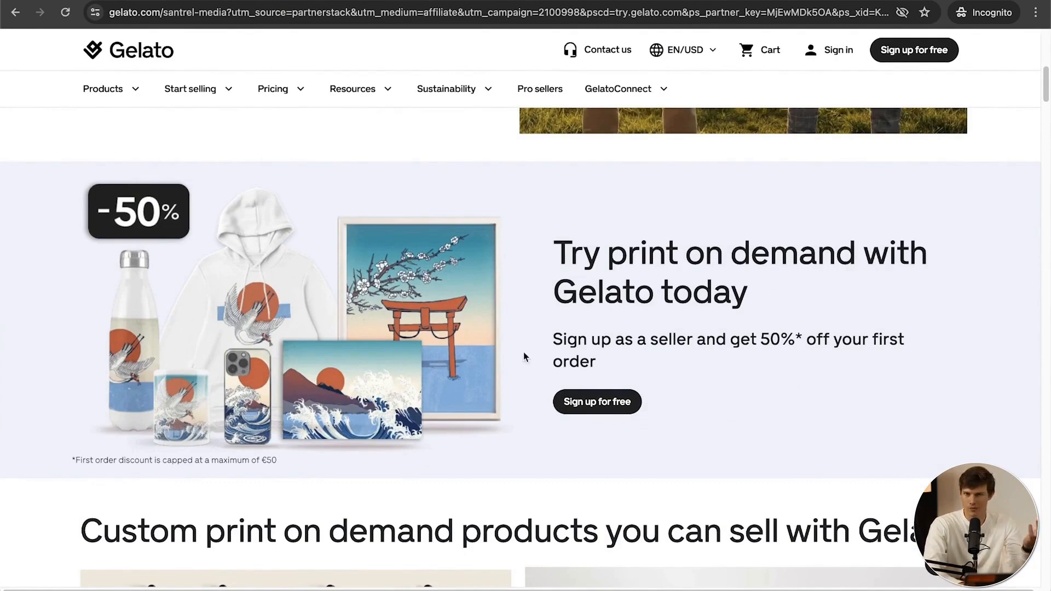
pyautogui.scroll(5, 470, 347)
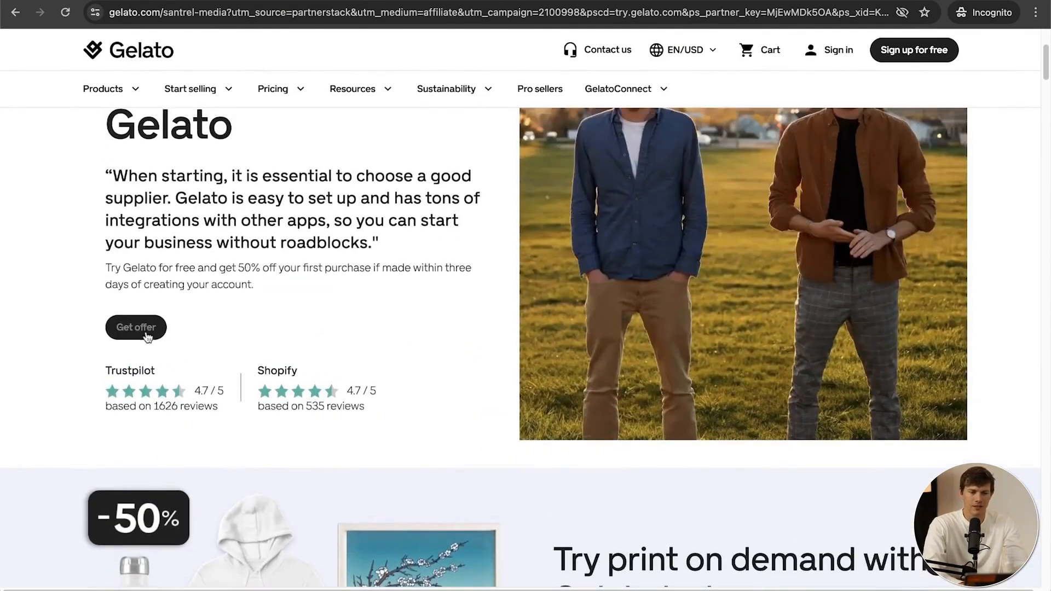
pyautogui.scroll(1, 371, 324)
pyautogui.scroll(1, 371, 325)
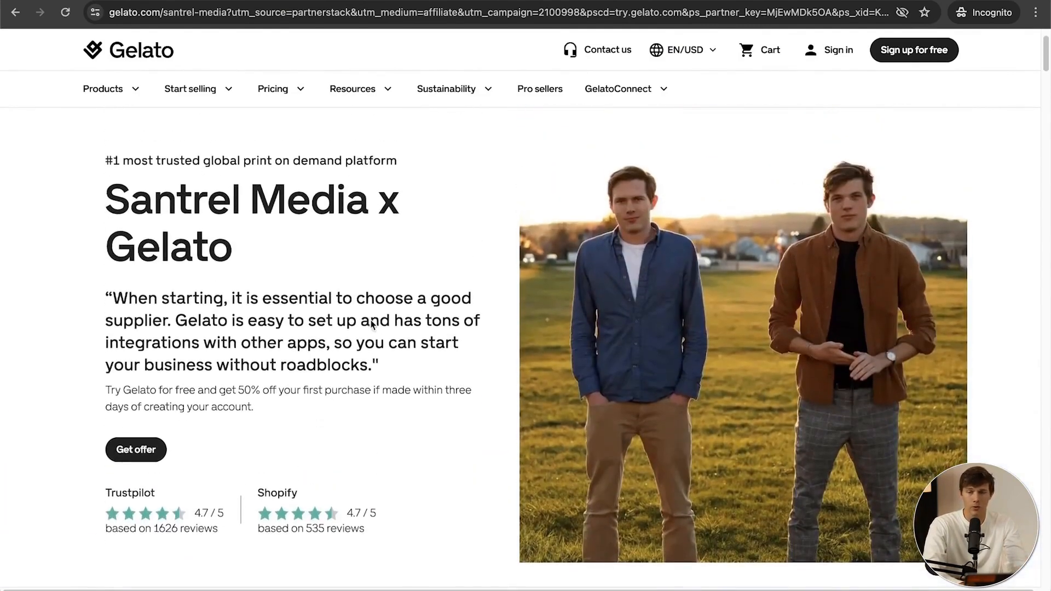
pyautogui.click(139, 452)
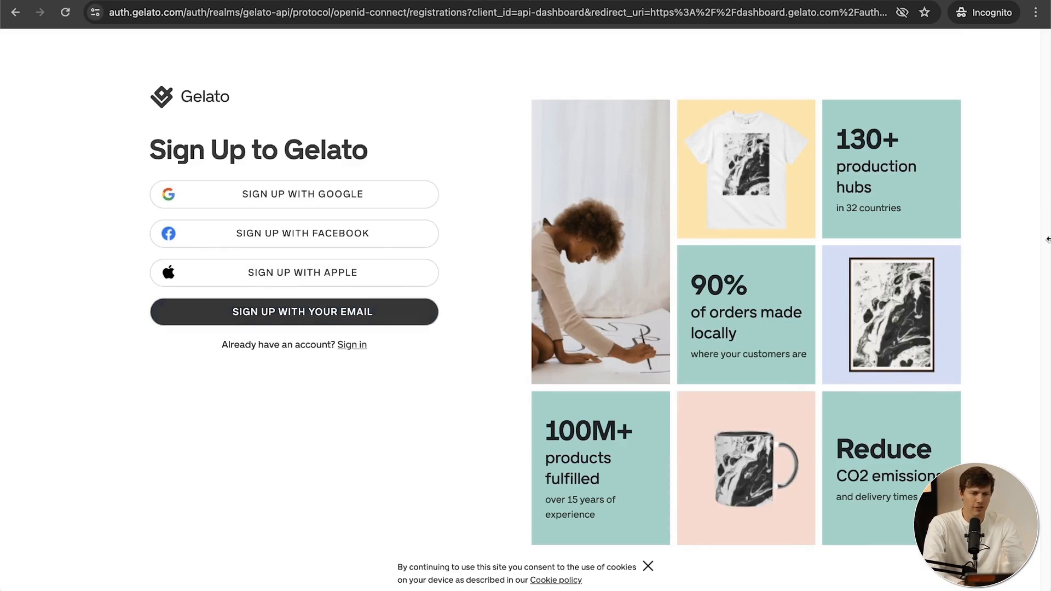
pyautogui.click(228, 302)
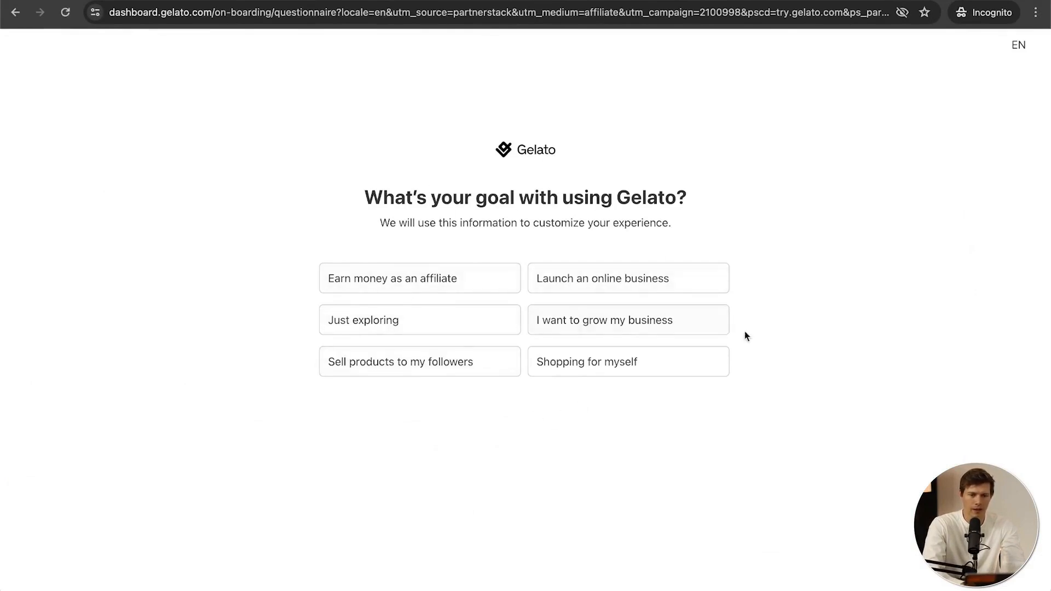
# Step: Complete the onboarding questionnaire with Launch an online business, experienced with marketing and advertising, Clothing, and Influencer "santrel media"
pyautogui.click(677, 282)
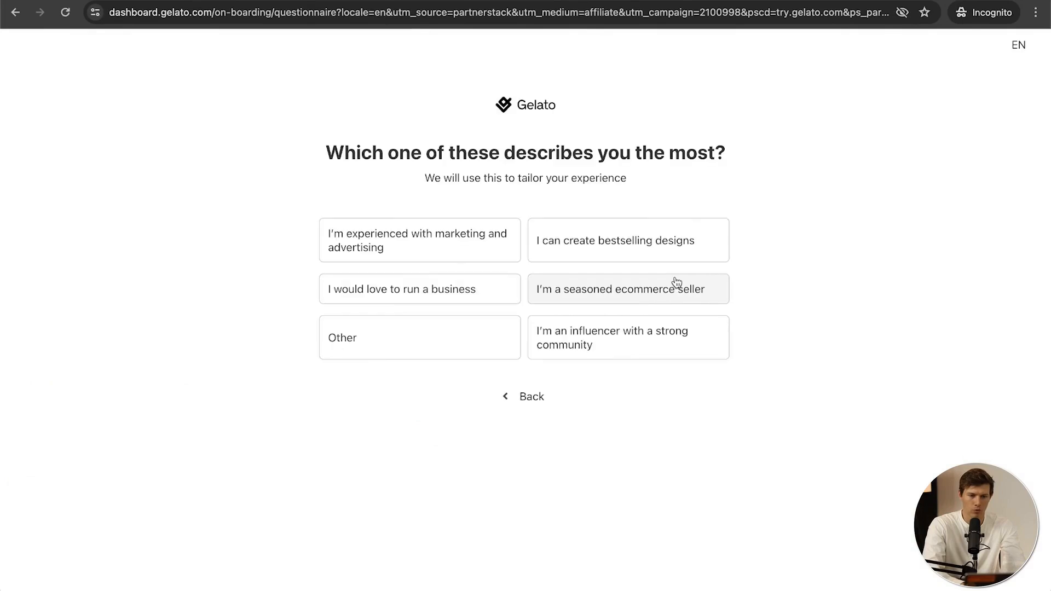
pyautogui.click(474, 243)
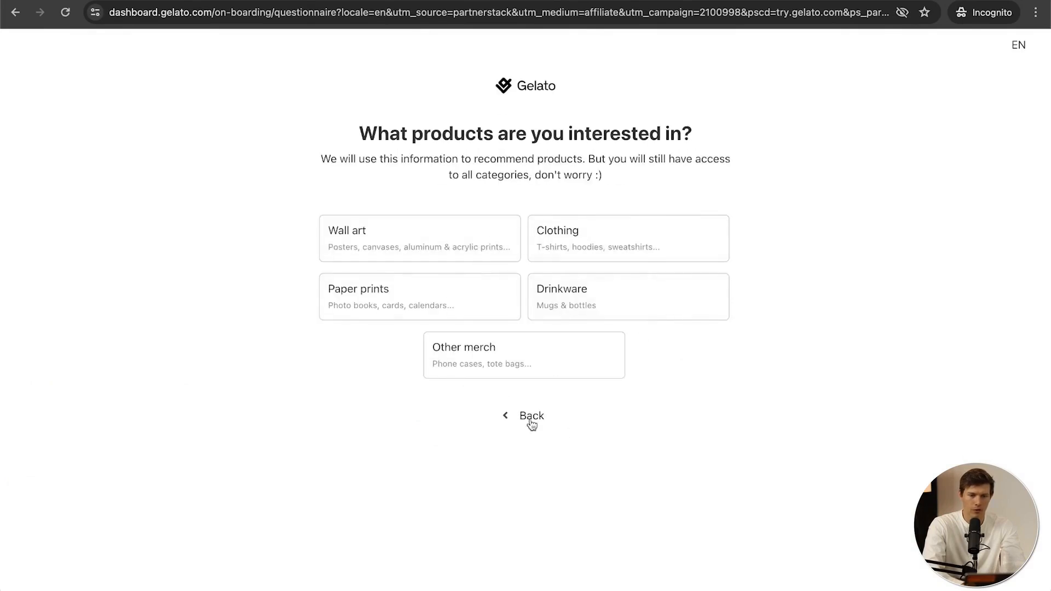
pyautogui.click(582, 246)
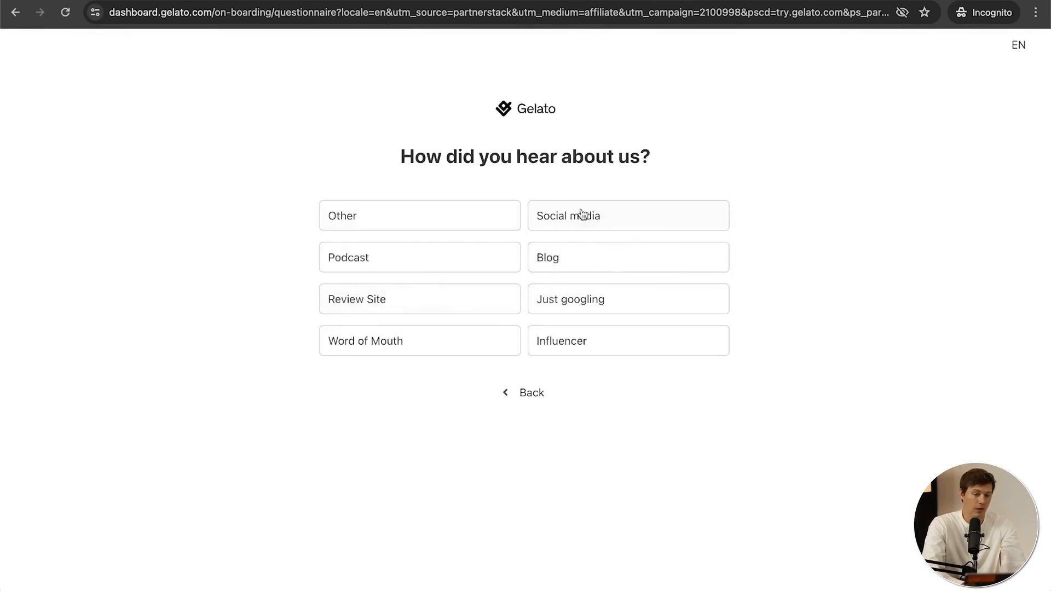
pyautogui.click(582, 349)
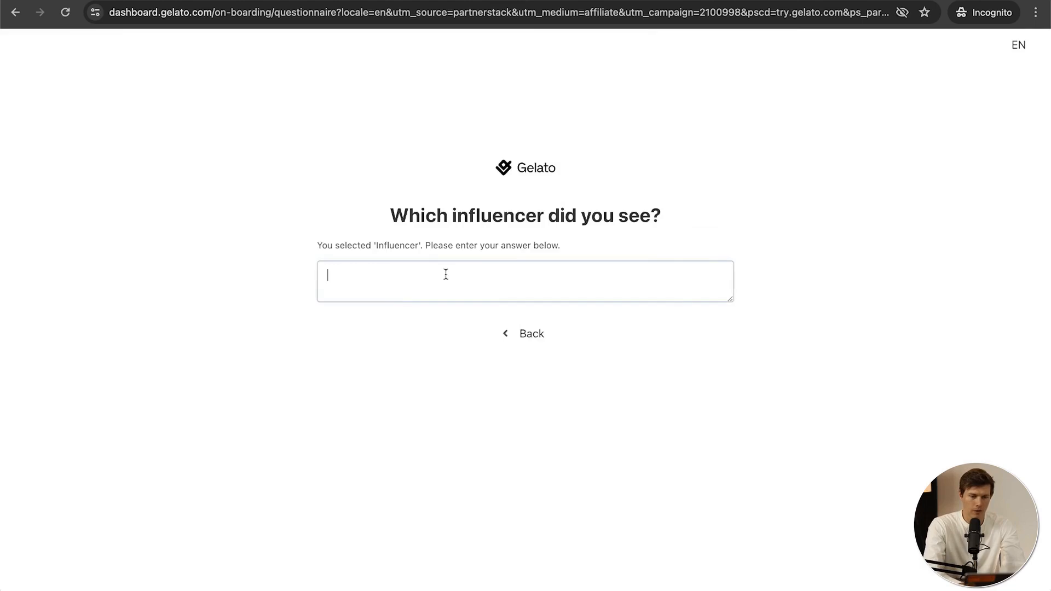
pyautogui.write('santrel media')
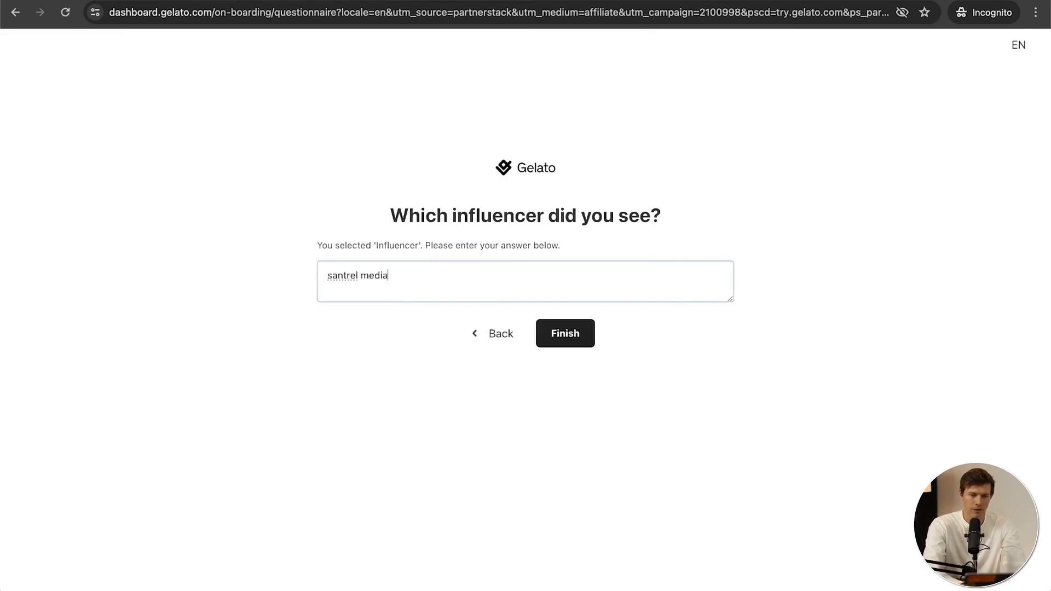
pyautogui.click(585, 346)
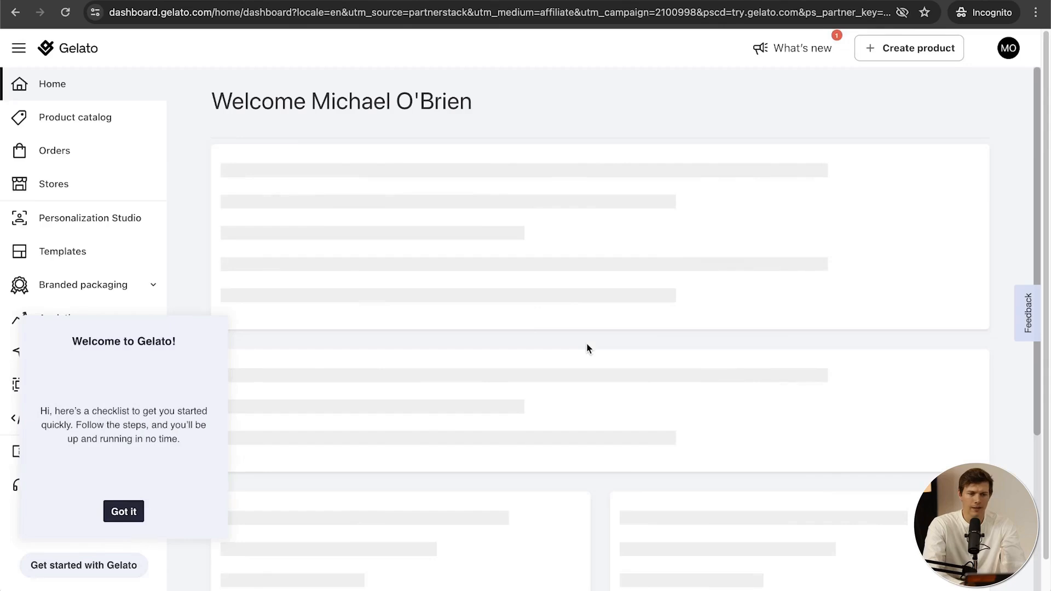
# Step: Dismiss the welcome checklist and browse all the categories in the Gelato product catalog
pyautogui.click(123, 512)
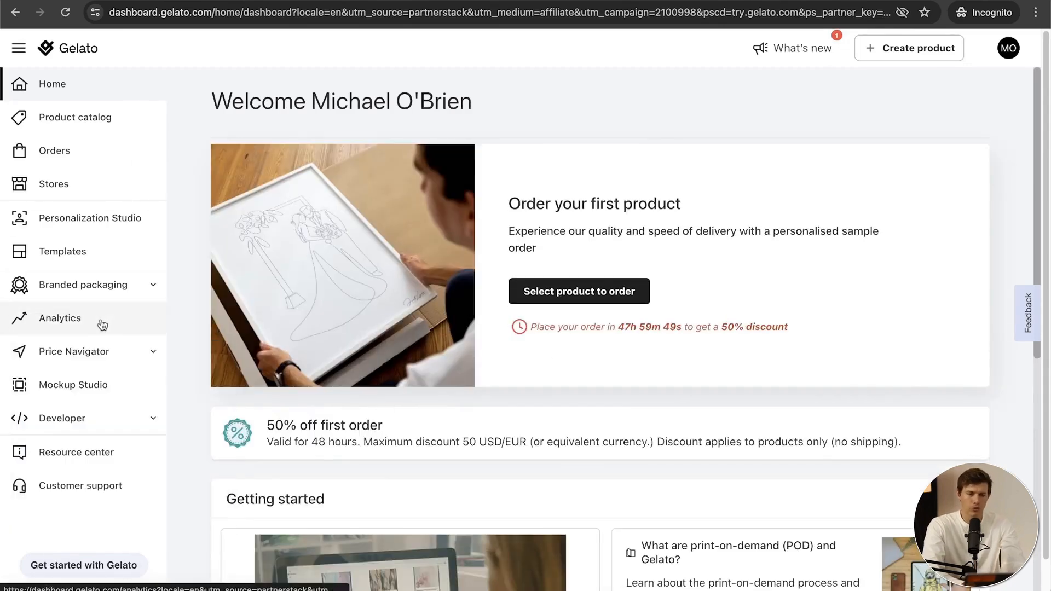
pyautogui.click(99, 125)
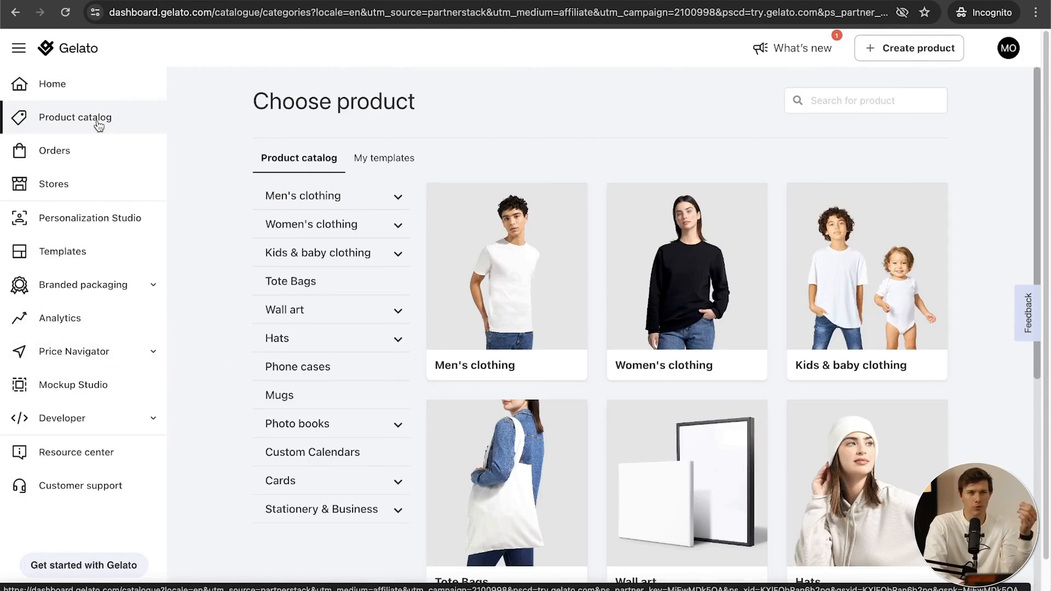
pyautogui.scroll(-3, 569, 320)
pyautogui.scroll(3, 572, 320)
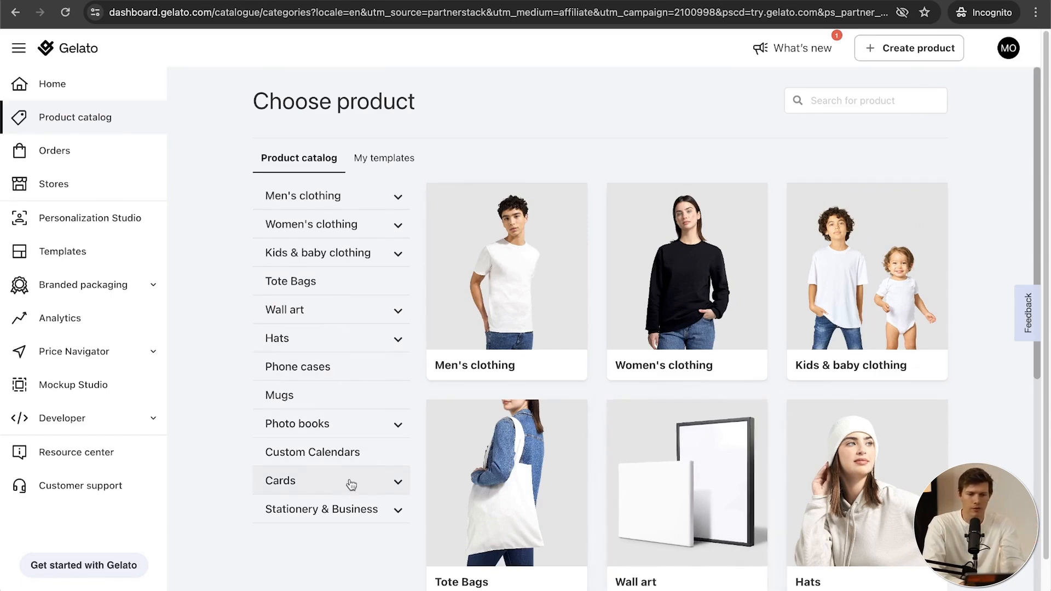
pyautogui.scroll(-9, 856, 464)
pyautogui.scroll(9, 856, 466)
pyautogui.scroll(-9, 856, 465)
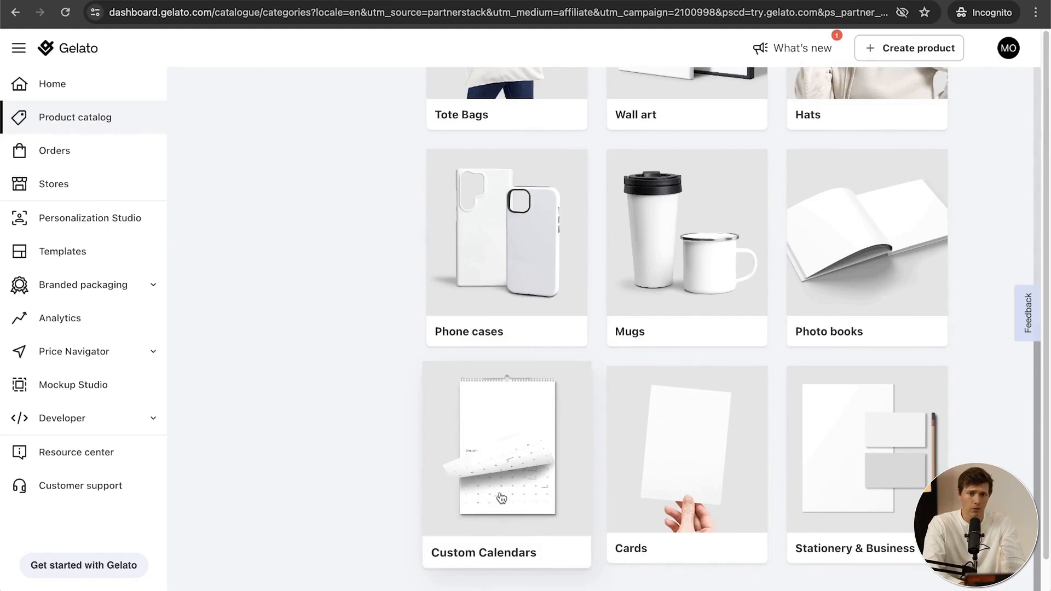
pyautogui.scroll(9, 502, 497)
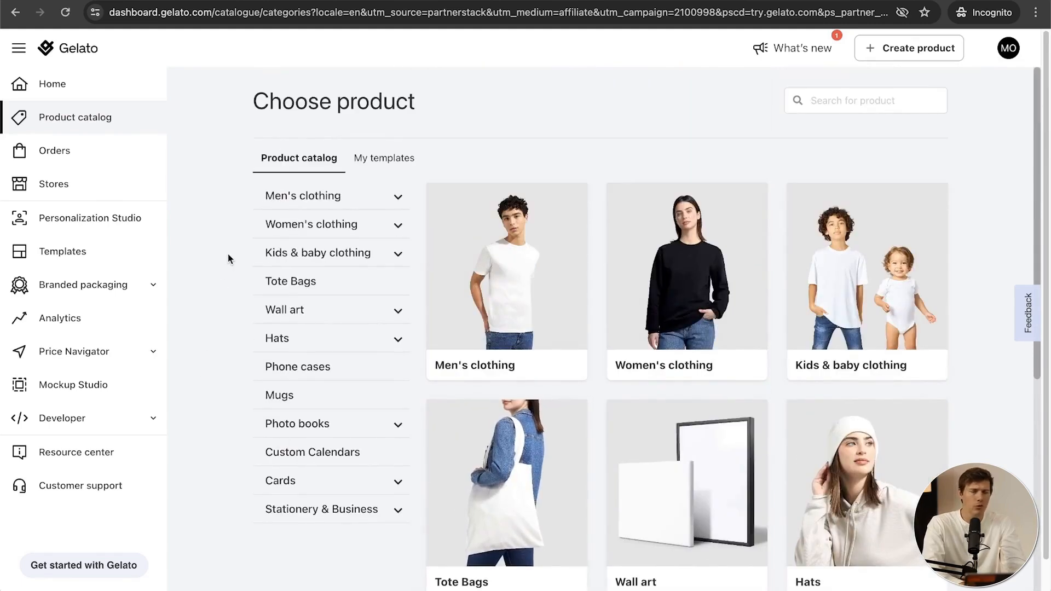
# Step: Look through the men's T-shirts in the catalog and open the Heavyweight Unisex Crewneck T-shirt
pyautogui.click(550, 300)
pyautogui.click(528, 250)
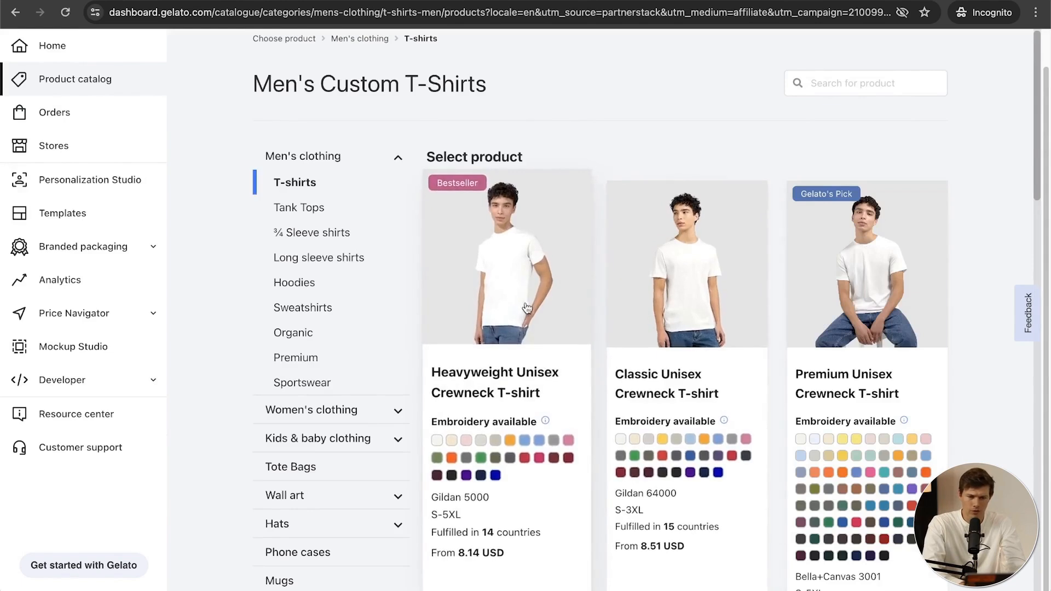
pyautogui.scroll(-3, 438, 369)
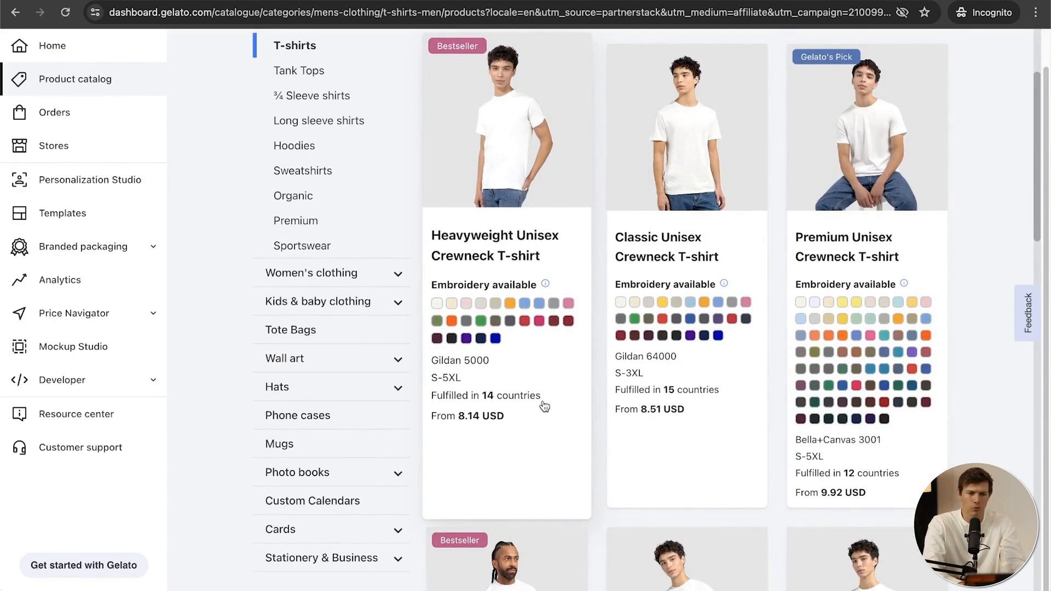
pyautogui.scroll(2, 534, 425)
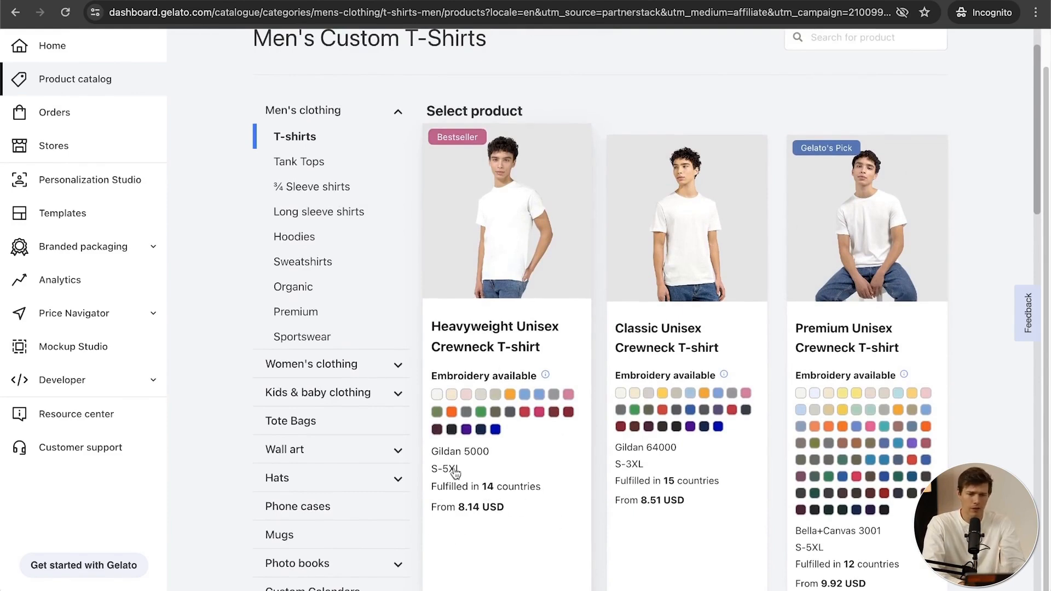
pyautogui.click(468, 336)
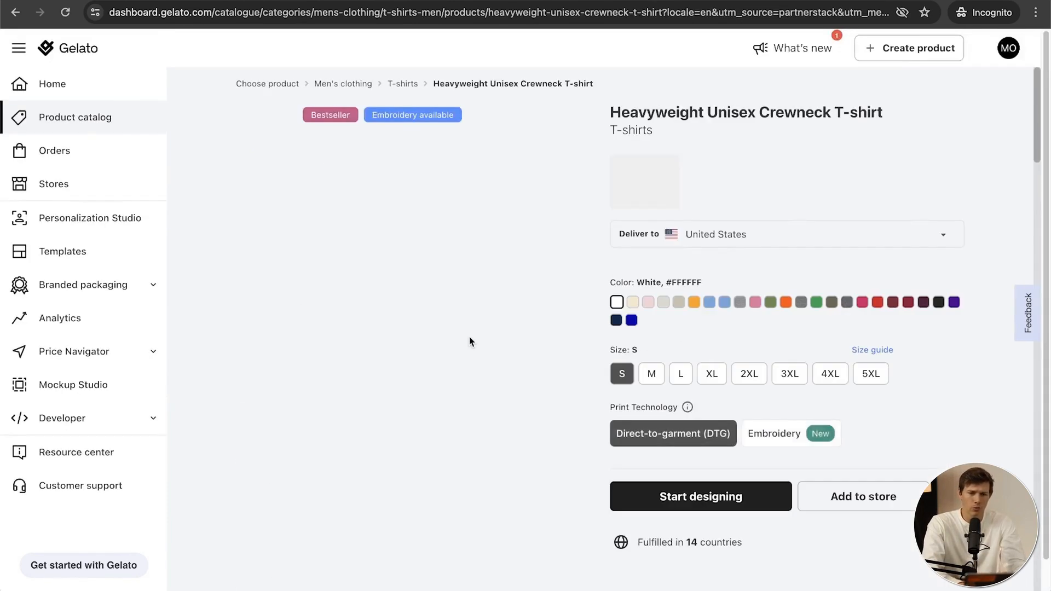
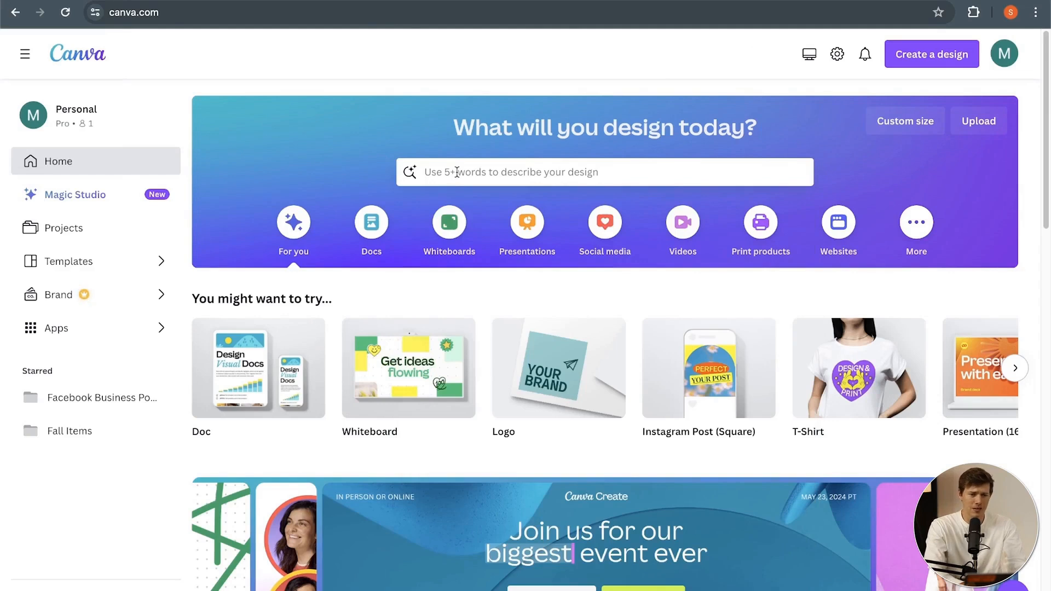
# Step: Search Canva for "tshirt" templates, browse the designs and return to the Canva home page
pyautogui.click(457, 172)
pyautogui.write('tsh')
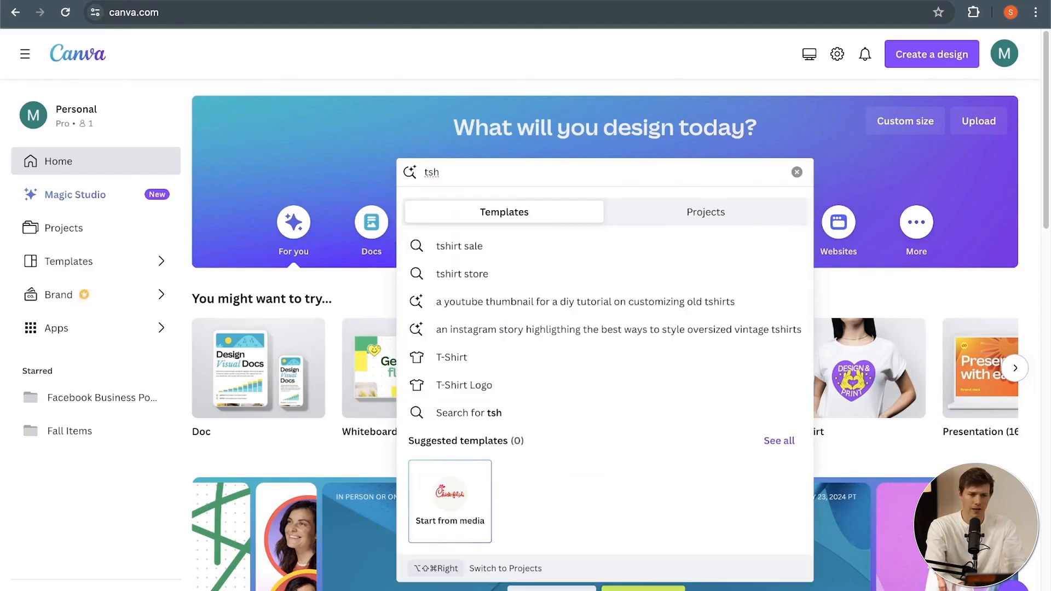
pyautogui.write('irt')
pyautogui.press('Return')
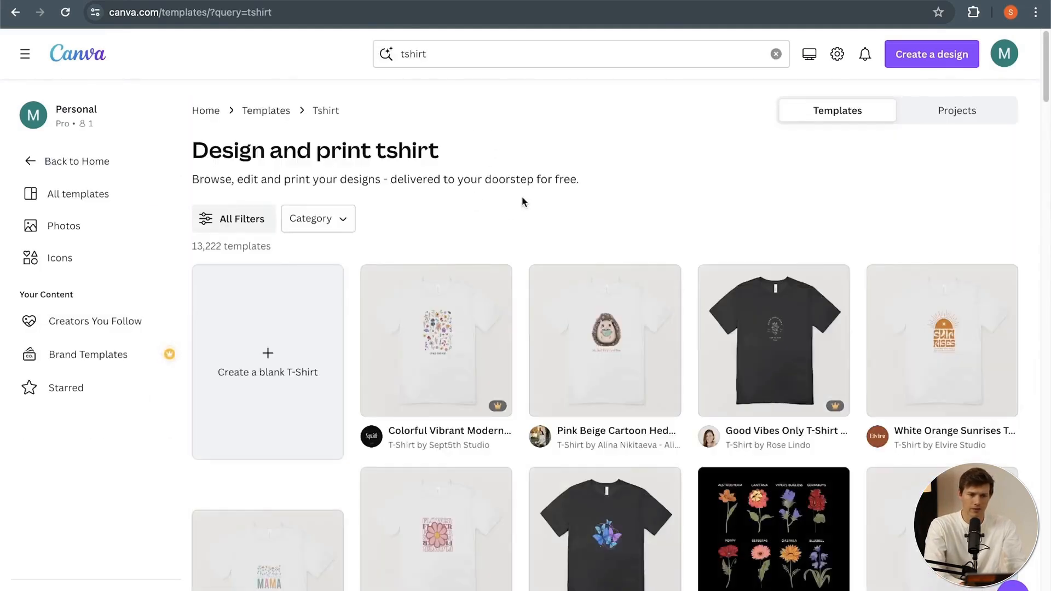
pyautogui.scroll(-3, 521, 196)
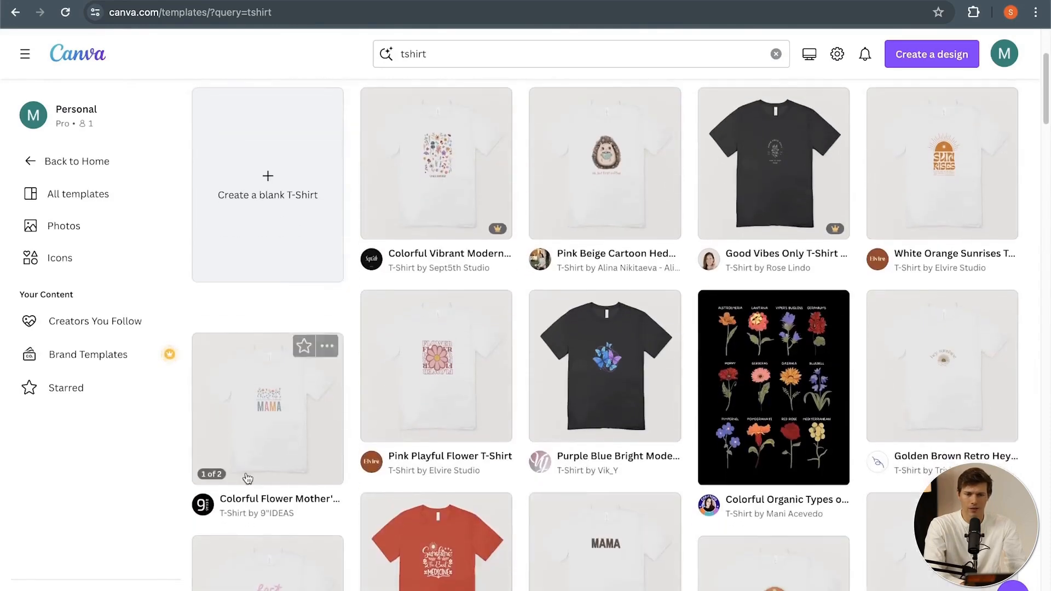
pyautogui.scroll(-6, 513, 432)
pyautogui.scroll(-2, 513, 428)
pyautogui.scroll(12, 513, 428)
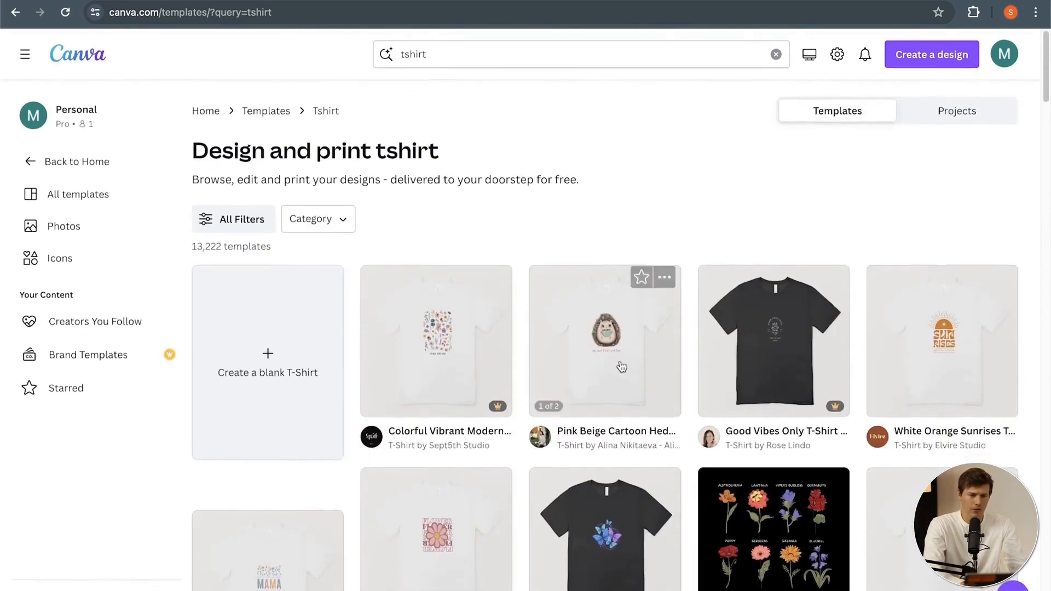
pyautogui.click(94, 57)
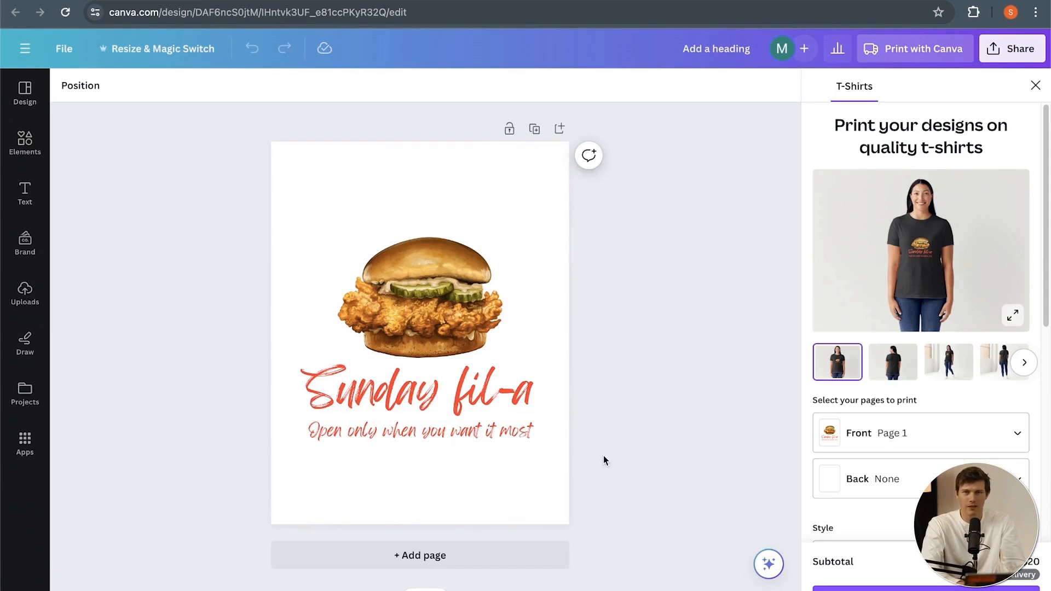
# Step: Open the download options of the Sunday fil-a burger design and review the PNG export settings
pyautogui.click(1015, 43)
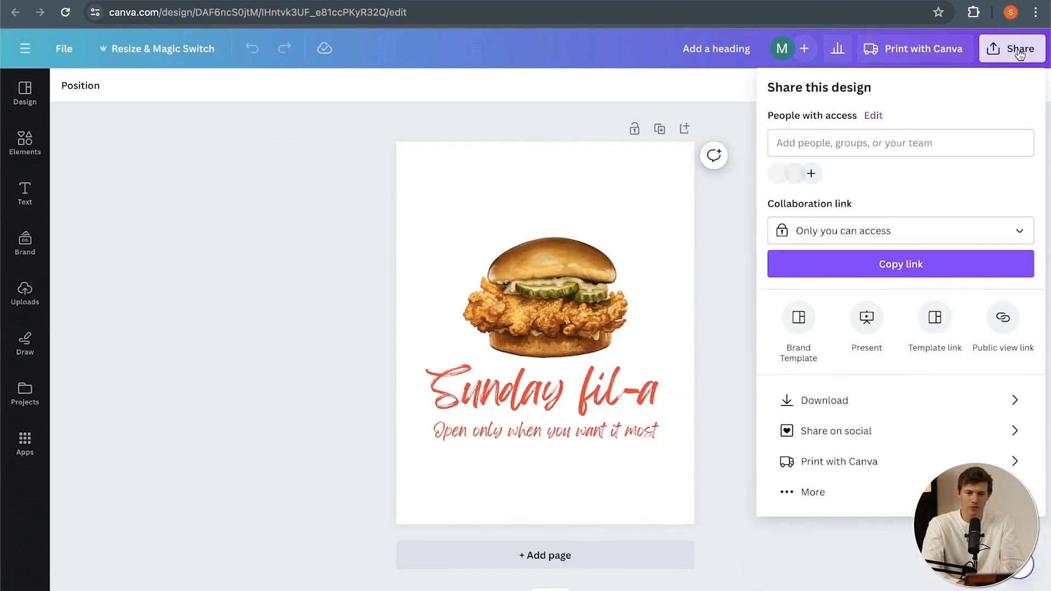
pyautogui.click(802, 408)
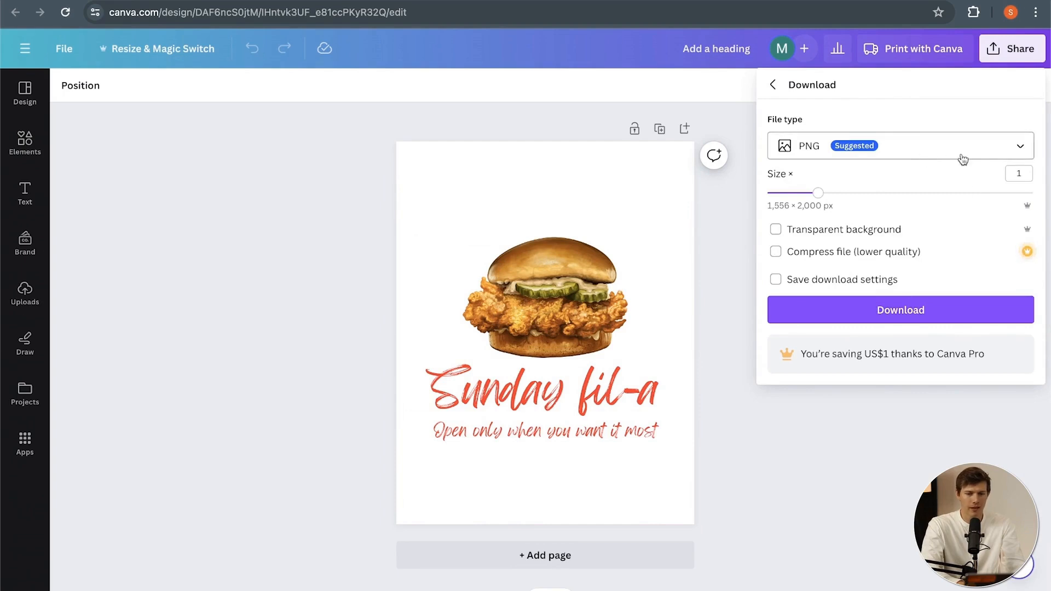
pyautogui.click(730, 278)
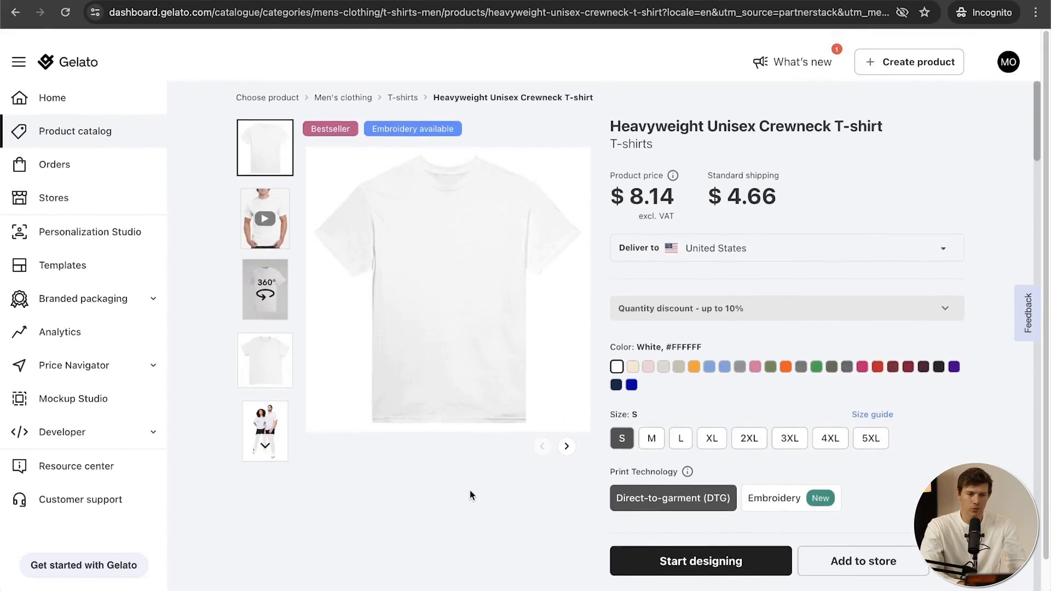
# Step: Review the Heavyweight Unisex Crewneck T-shirt's product options and choose size L
pyautogui.scroll(-2, 470, 493)
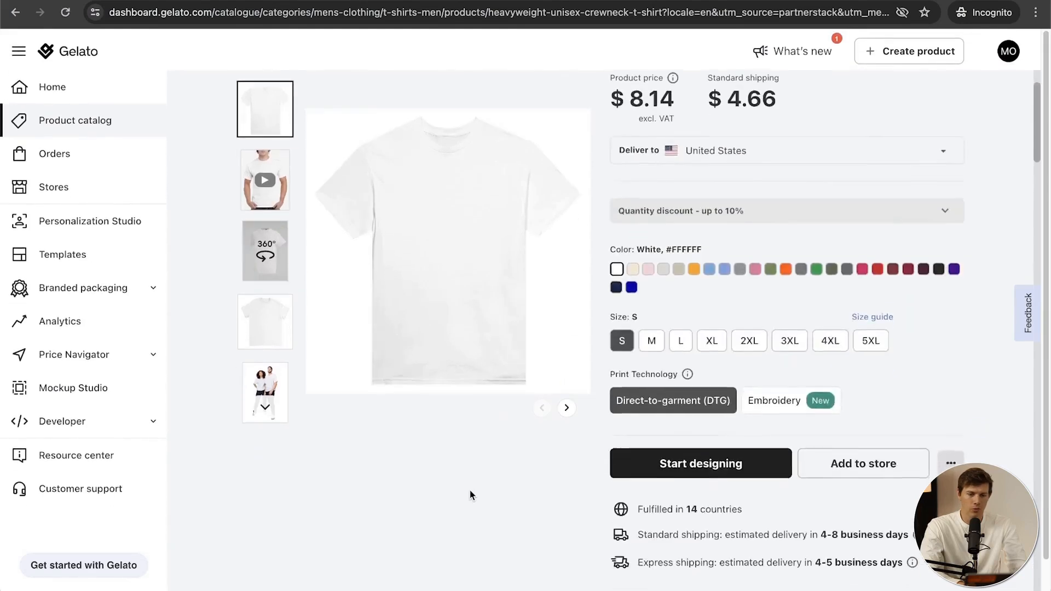
pyautogui.scroll(2, 470, 490)
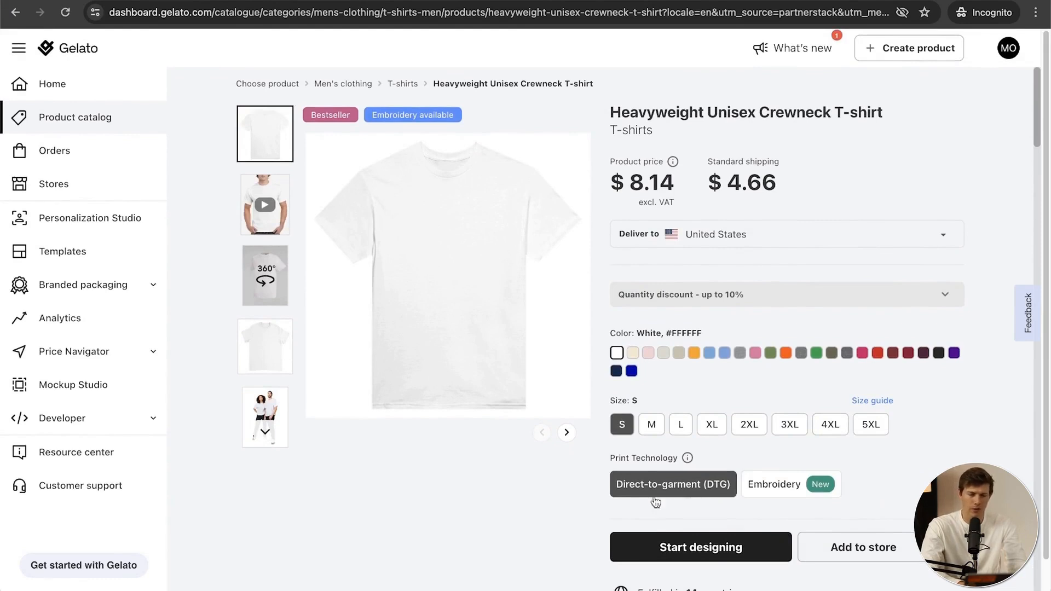
pyautogui.click(680, 425)
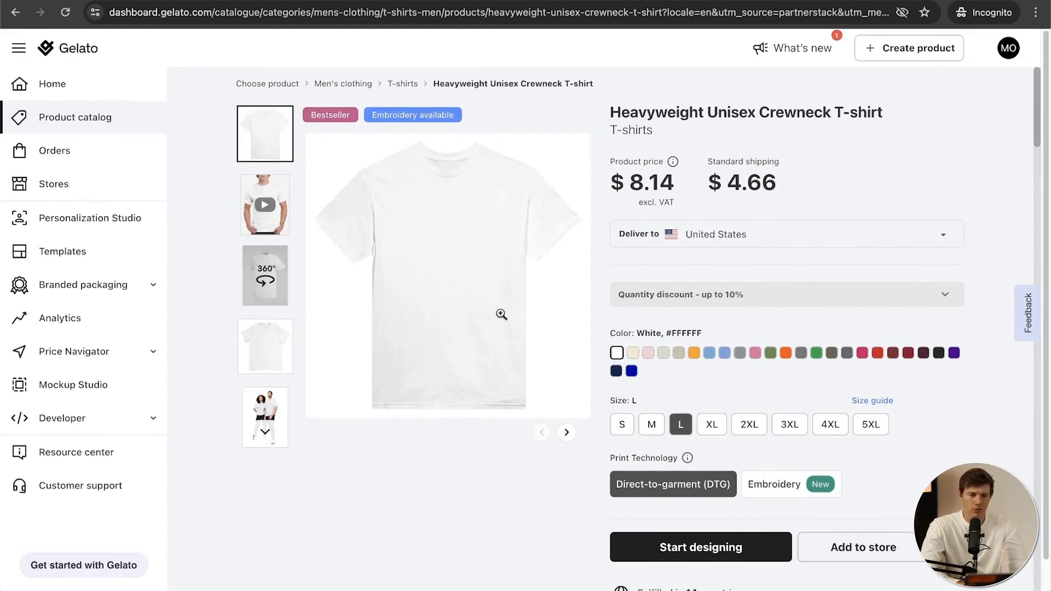
# Step: Start adding the T-shirt to a store and connect Shopify through the Gelato: Print on Demand app
pyautogui.click(873, 547)
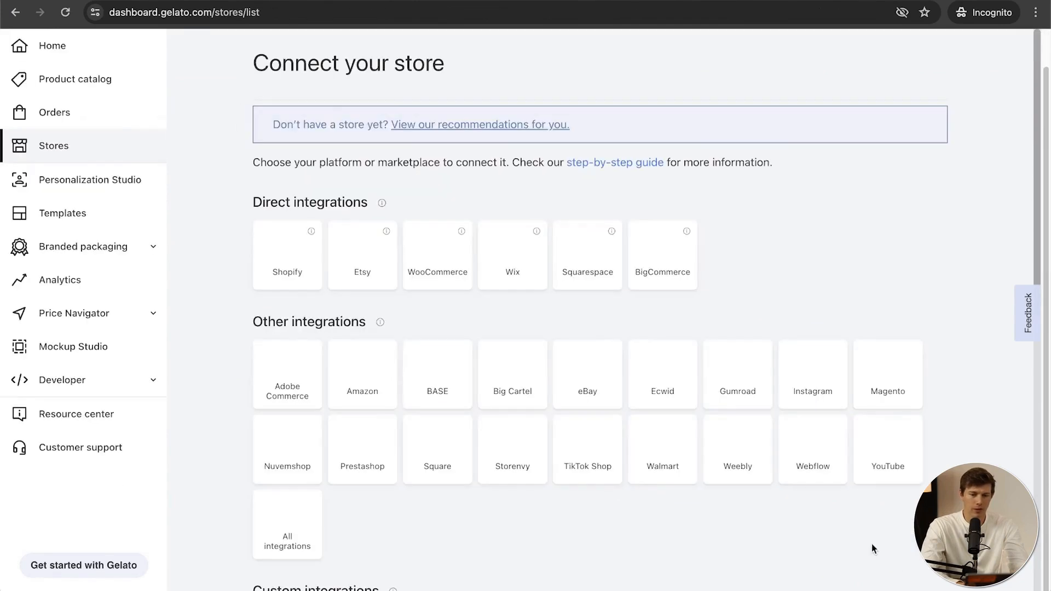
pyautogui.click(293, 272)
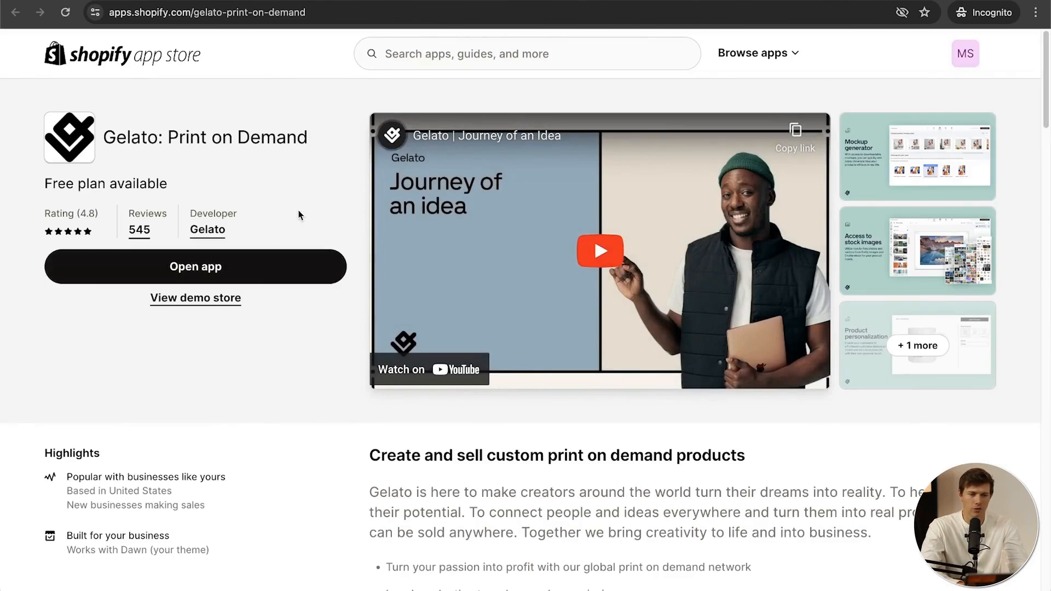
pyautogui.click(191, 273)
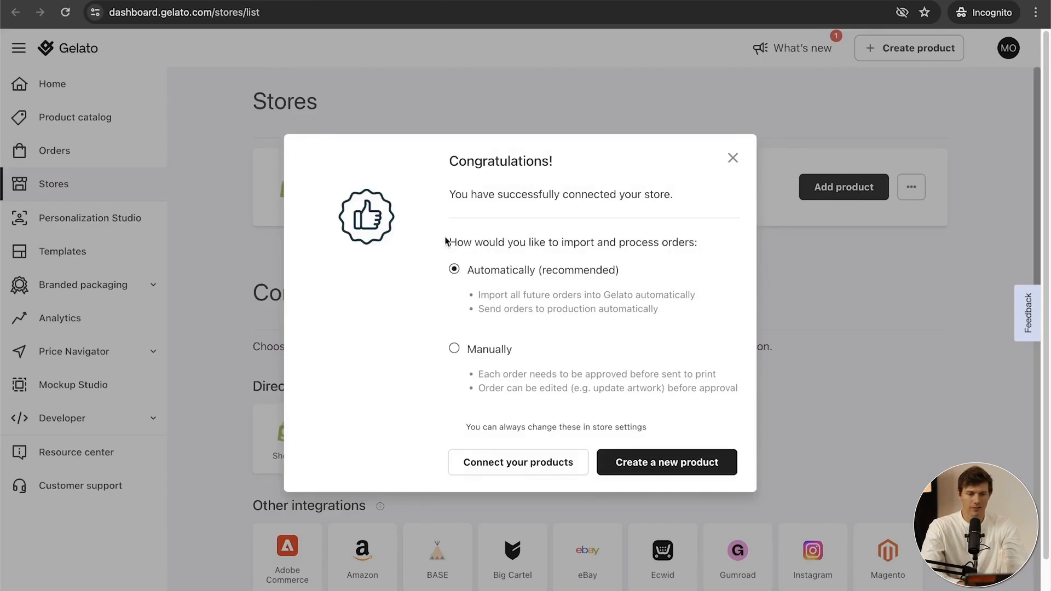
# Step: Create a new store product from the men's Heavyweight Unisex Crewneck T-shirt and dismiss the personalization introduction
pyautogui.click(655, 465)
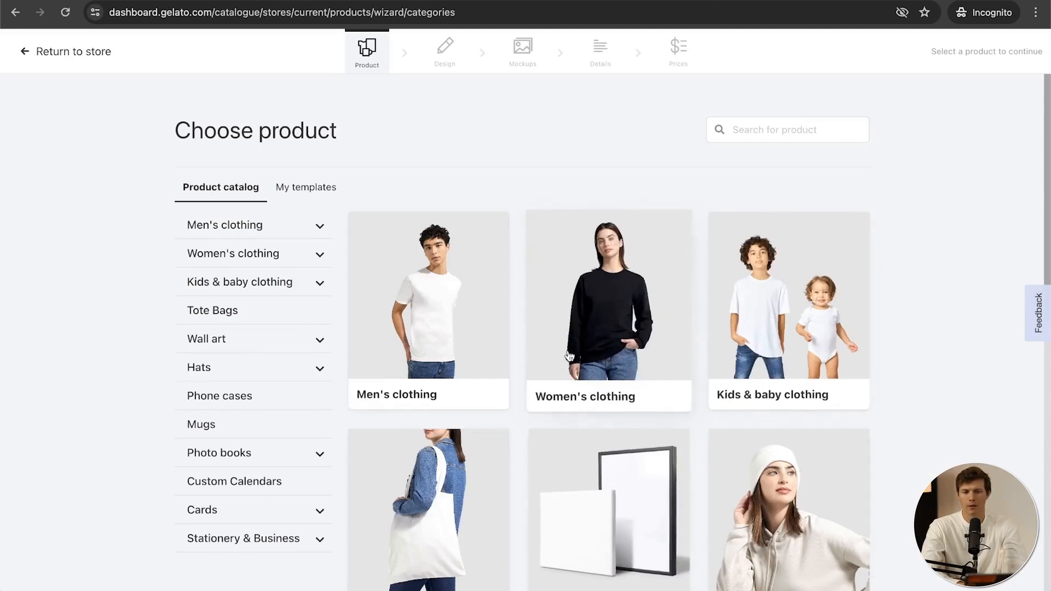
pyautogui.click(440, 327)
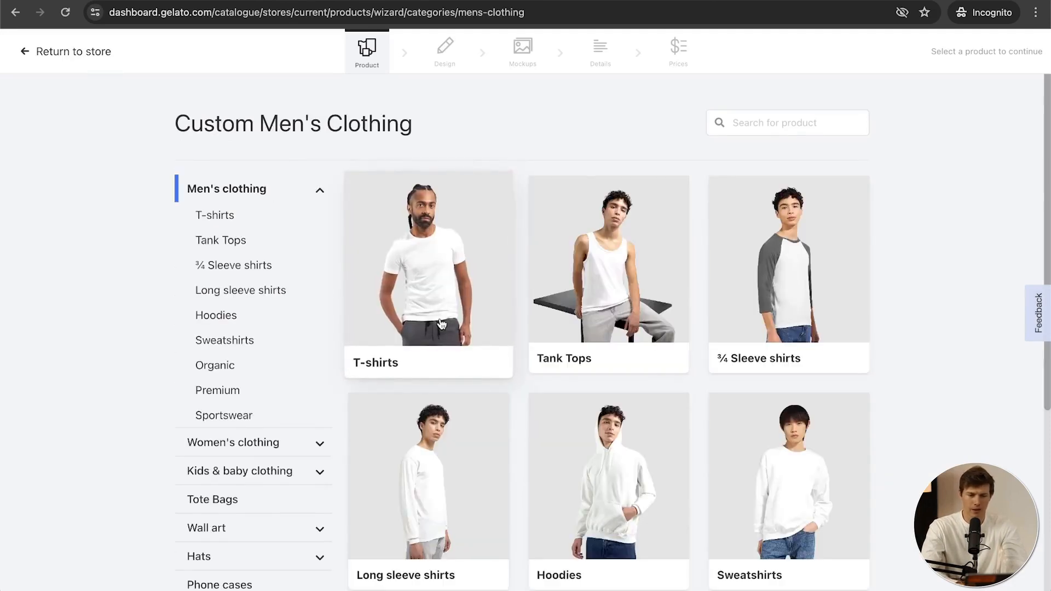
pyautogui.click(442, 324)
pyautogui.click(506, 342)
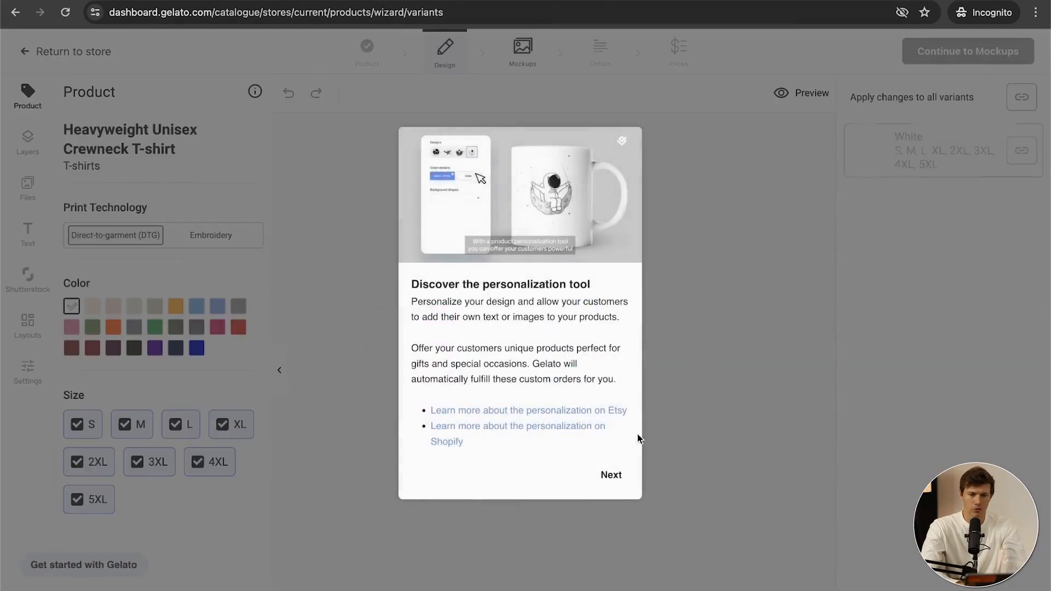
pyautogui.click(610, 475)
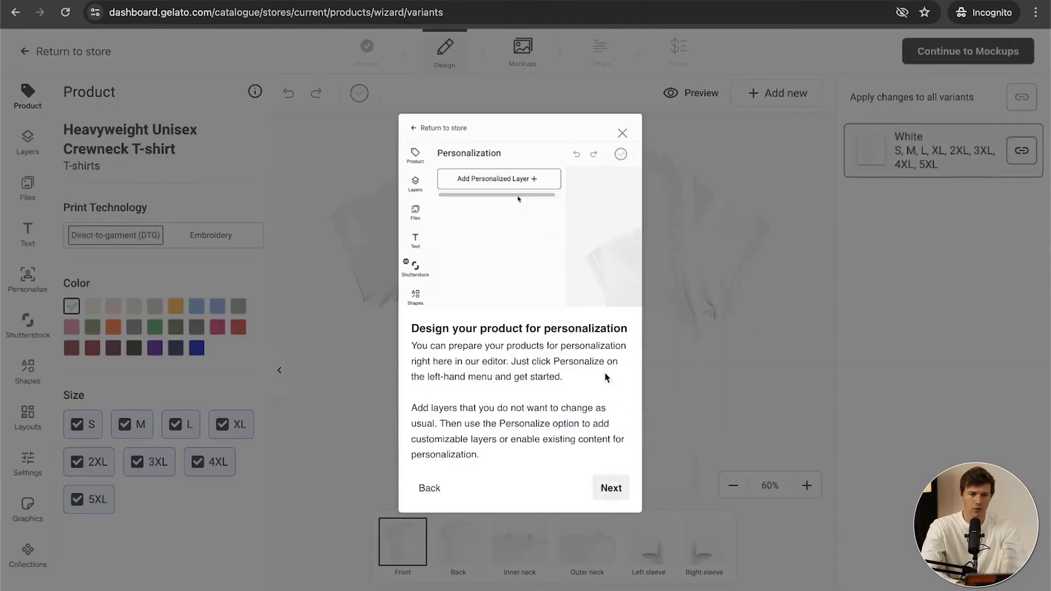
pyautogui.click(624, 130)
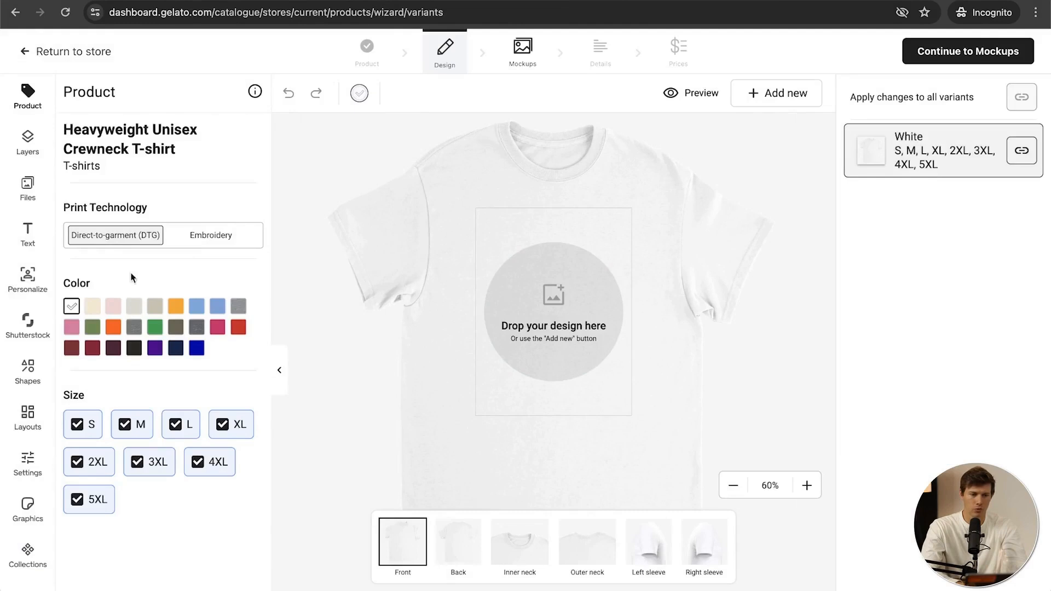
# Step: Upload the Sunday fil-a burger design from the device and place it on the front of the T-shirt
pyautogui.click(34, 188)
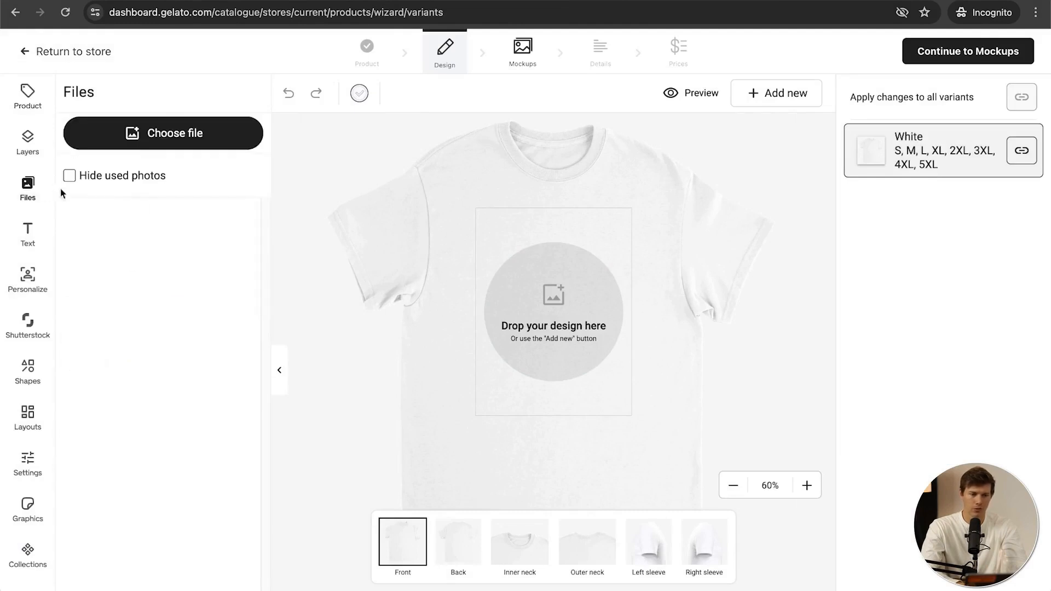
pyautogui.click(152, 143)
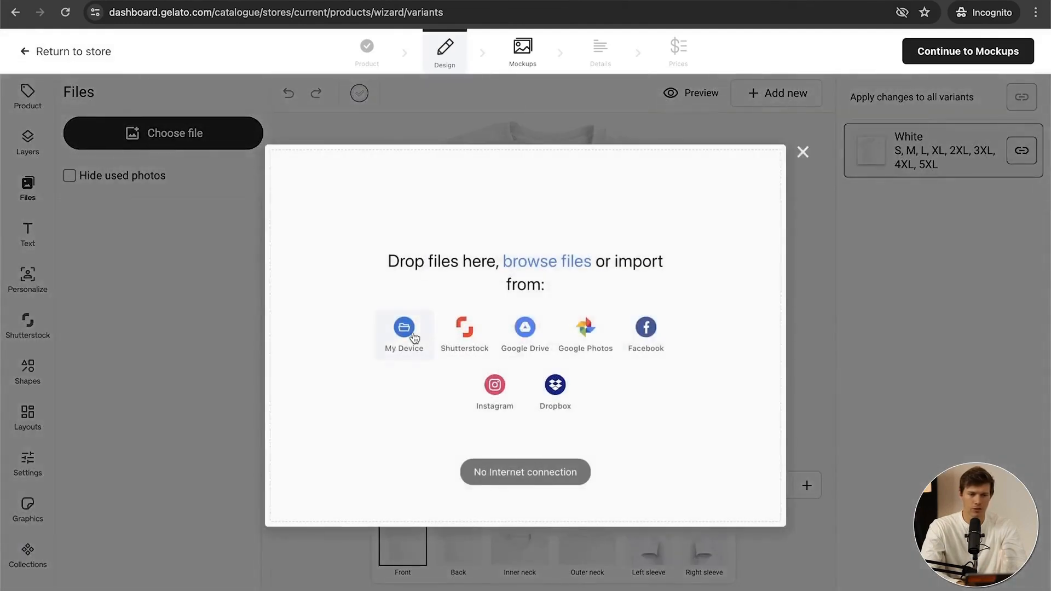
pyautogui.click(404, 331)
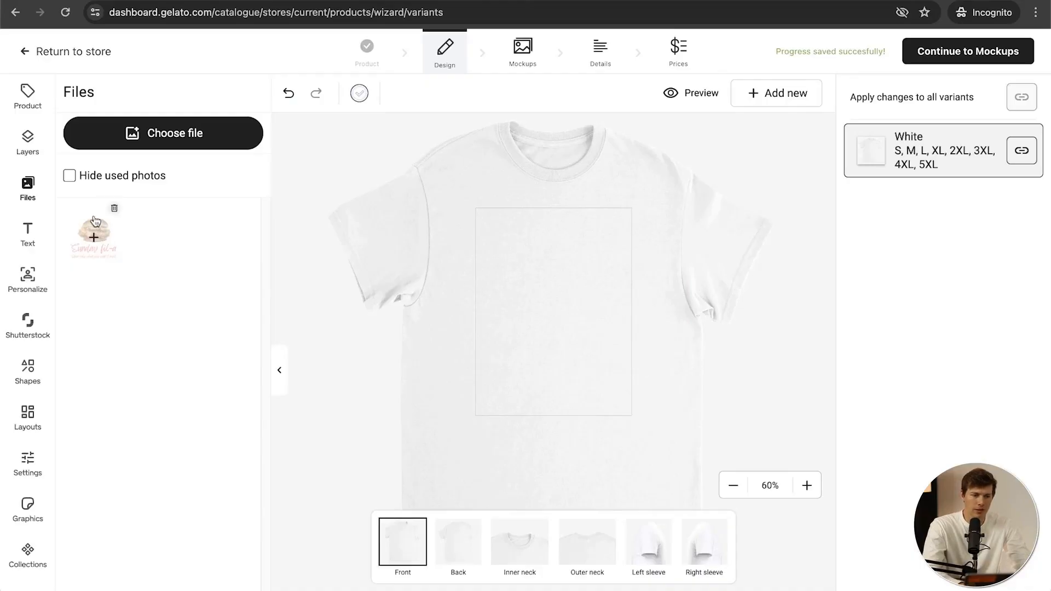
pyautogui.moveTo(94, 220); pyautogui.dragTo(556, 286)
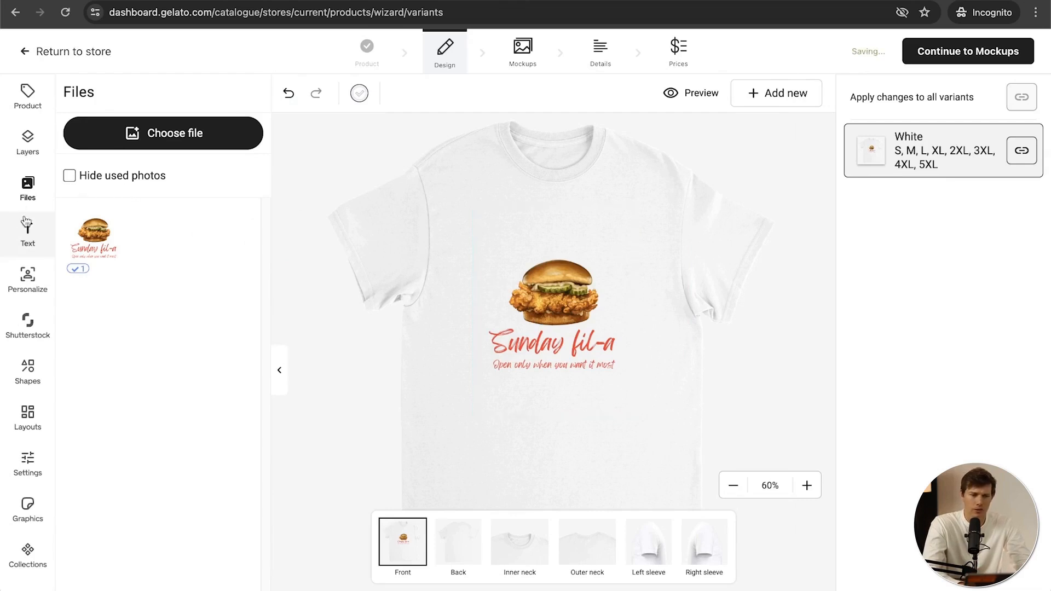
# Step: Check the text and personalization options for the T-shirt design and continue to the mockups
pyautogui.click(34, 232)
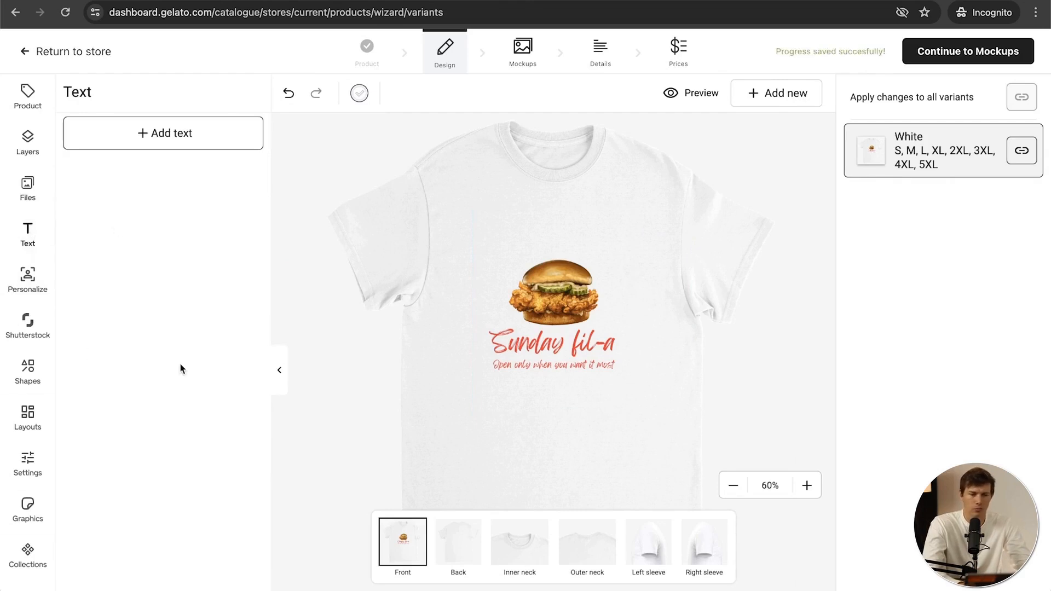
pyautogui.click(38, 287)
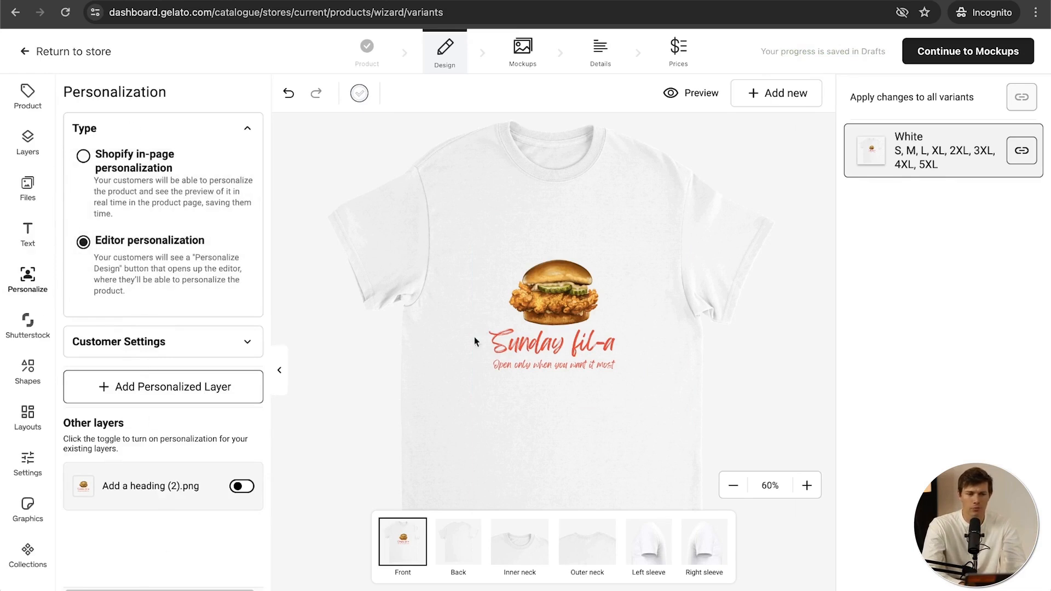
pyautogui.click(997, 50)
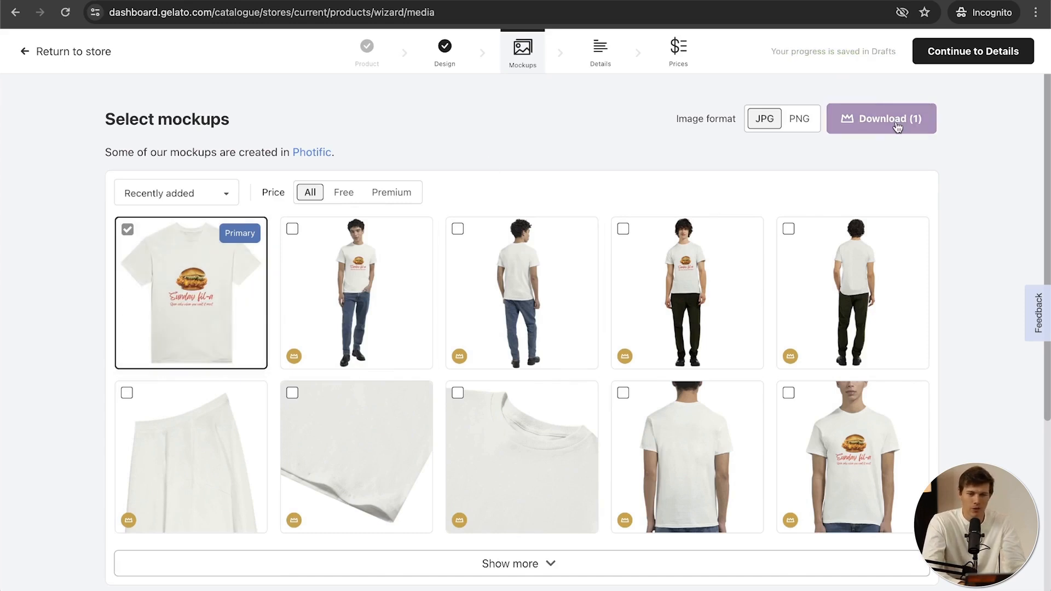
# Step: Keep the primary mockup, title the product "Everyday fil-a Heavyweight Parody T-Shirt" and insert a blank line above its description
pyautogui.click(994, 53)
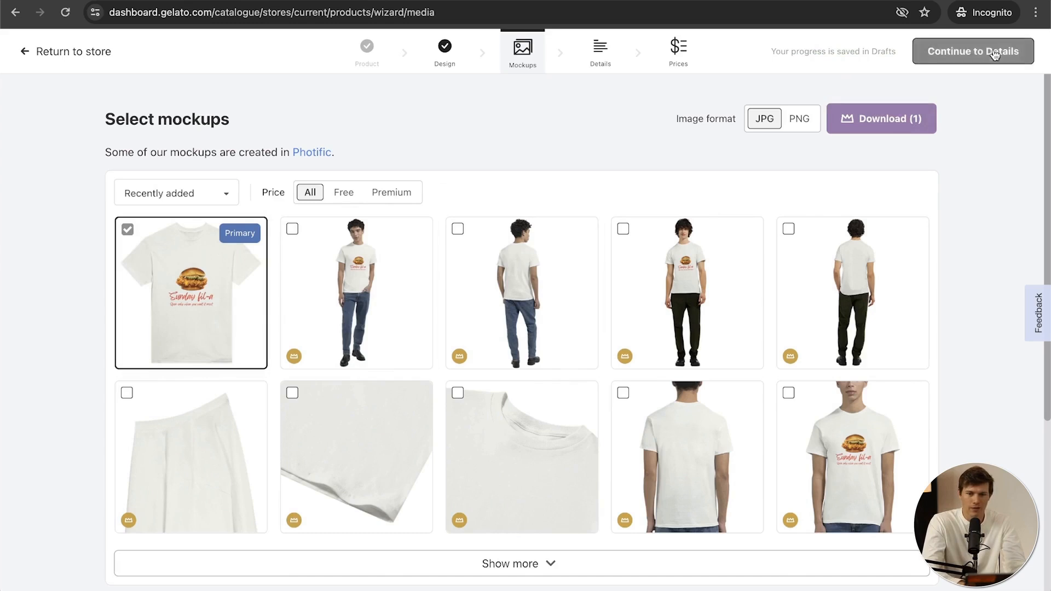
pyautogui.click(630, 219)
pyautogui.press('super+a')
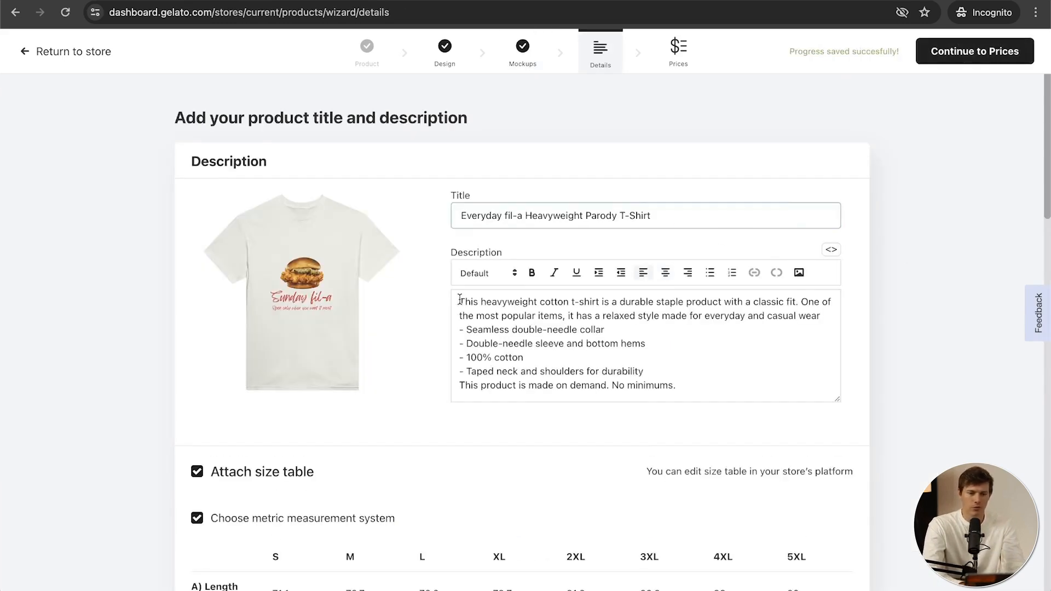
pyautogui.click(460, 300)
pyautogui.press('Return')
pyautogui.press('Up')
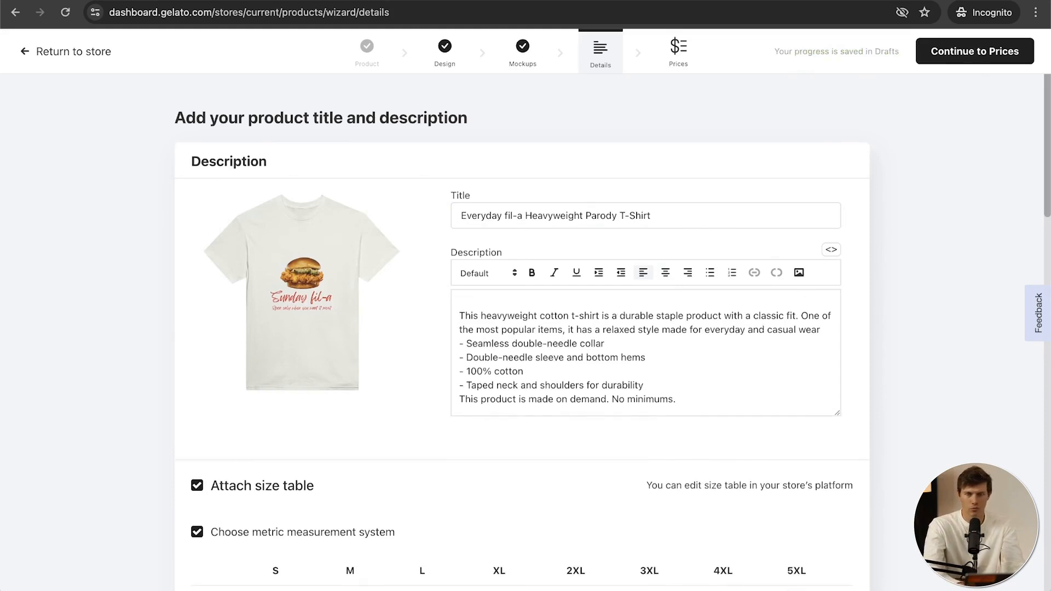
# Step: Review the size table, care instructions and product settings, and continue to the pricing stage
pyautogui.scroll(-6, 559, 395)
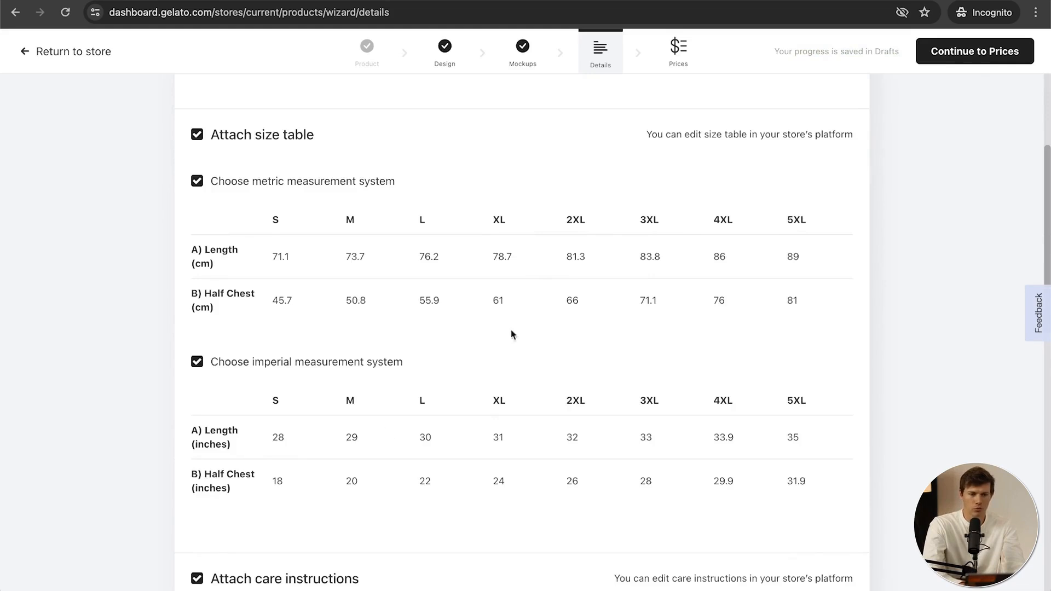
pyautogui.scroll(-6, 547, 347)
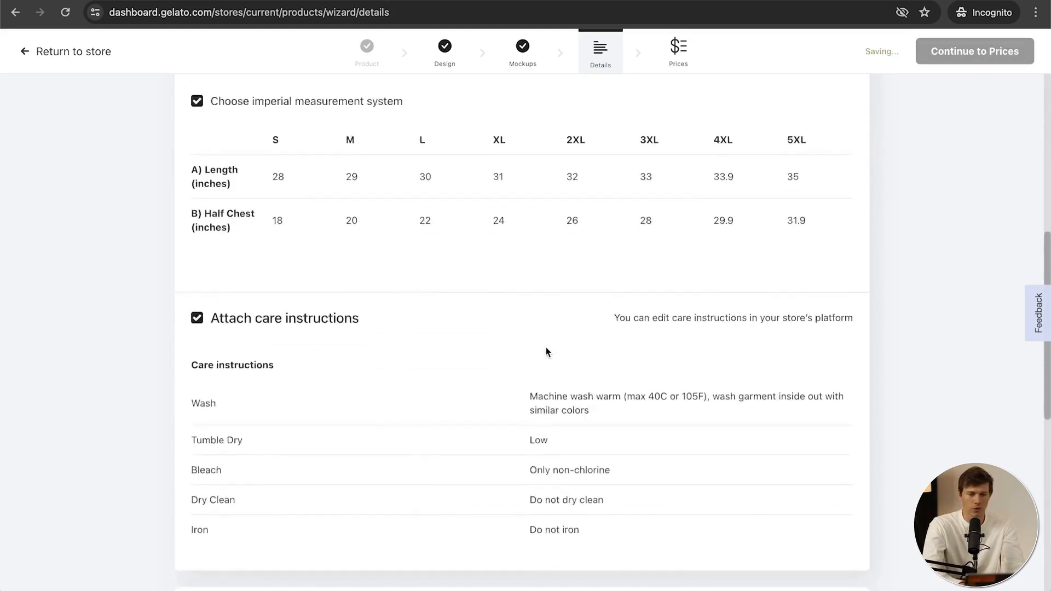
pyautogui.scroll(-2, 545, 345)
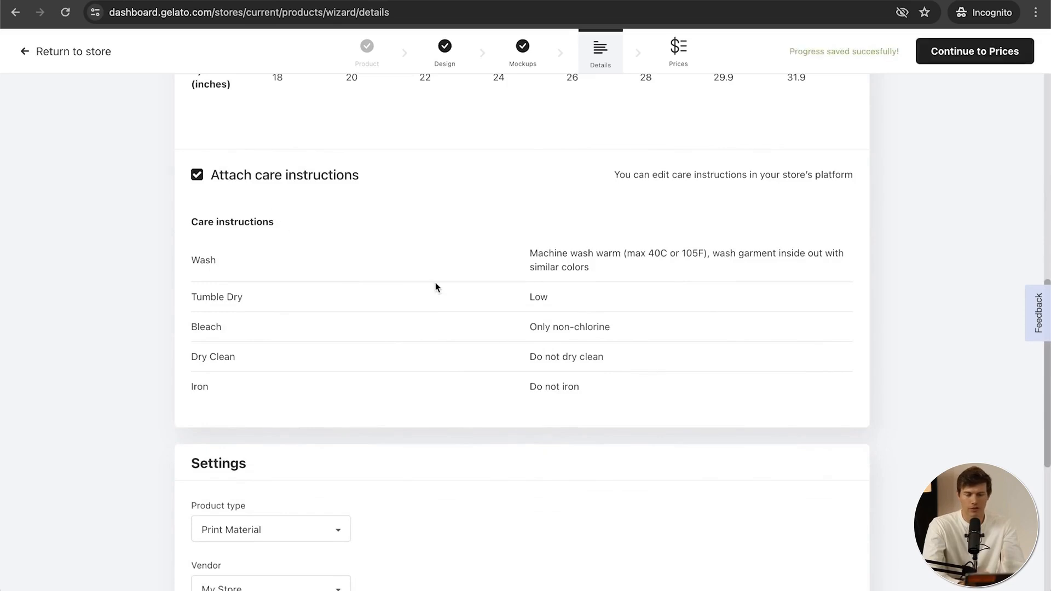
pyautogui.scroll(-5, 435, 282)
pyautogui.scroll(-2, 587, 327)
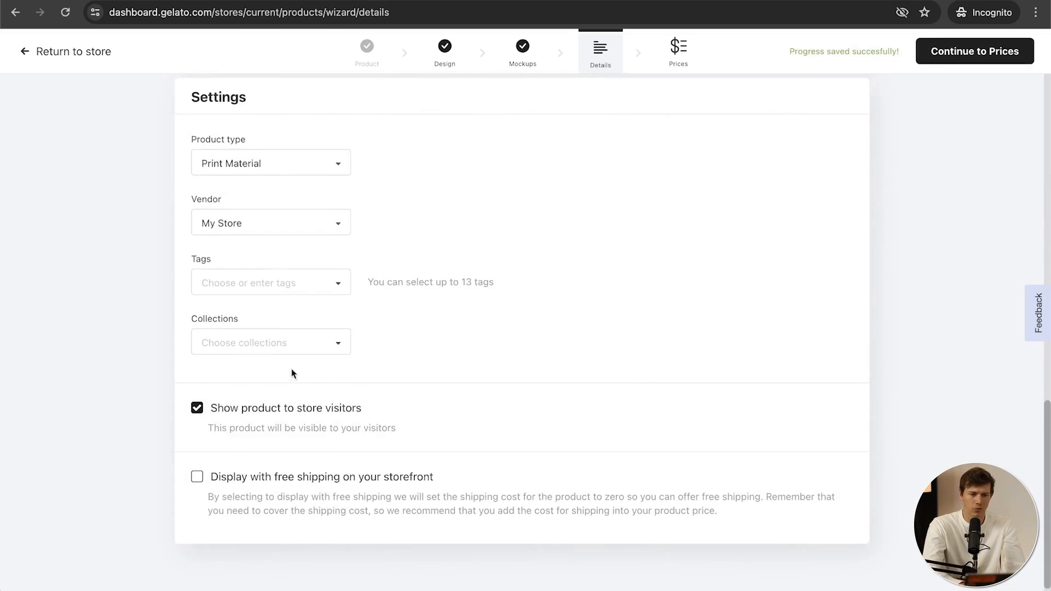
pyautogui.click(996, 52)
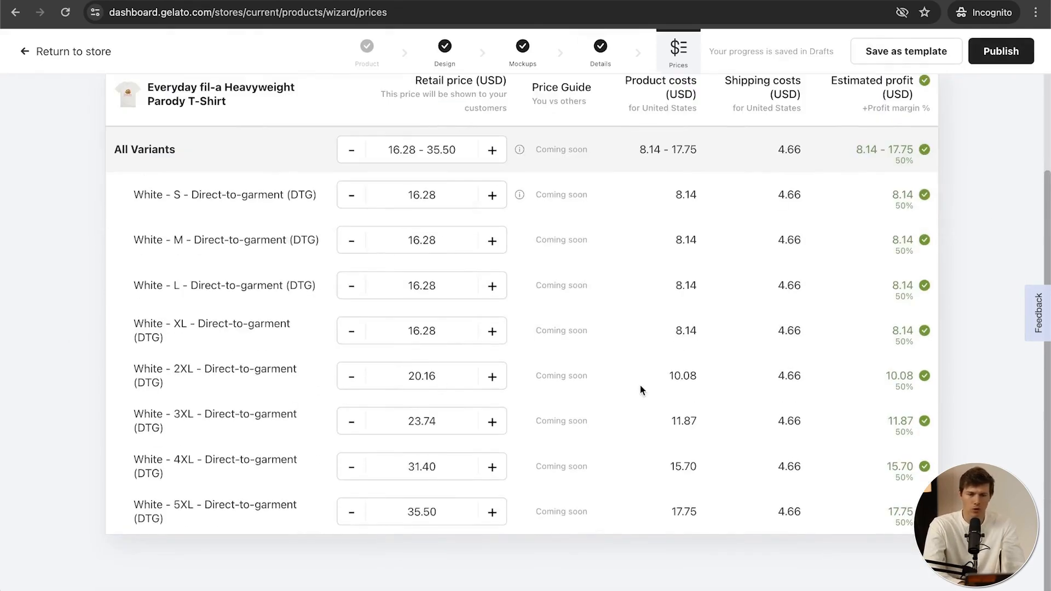
# Step: Set the profit margin to 65% for all T-shirt variants and review the updated prices
pyautogui.scroll(3, 640, 385)
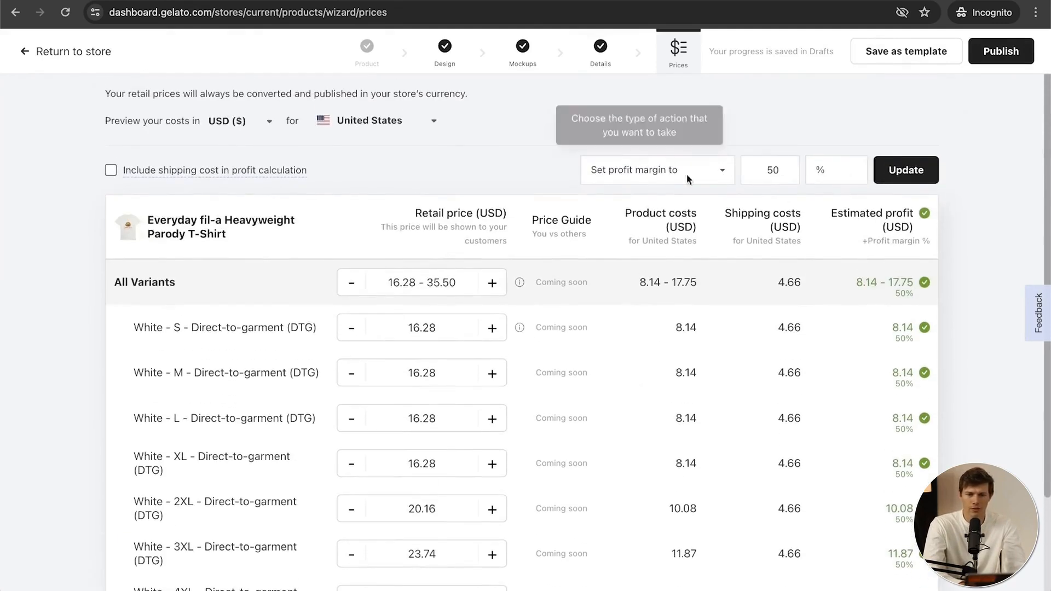
pyautogui.click(759, 174)
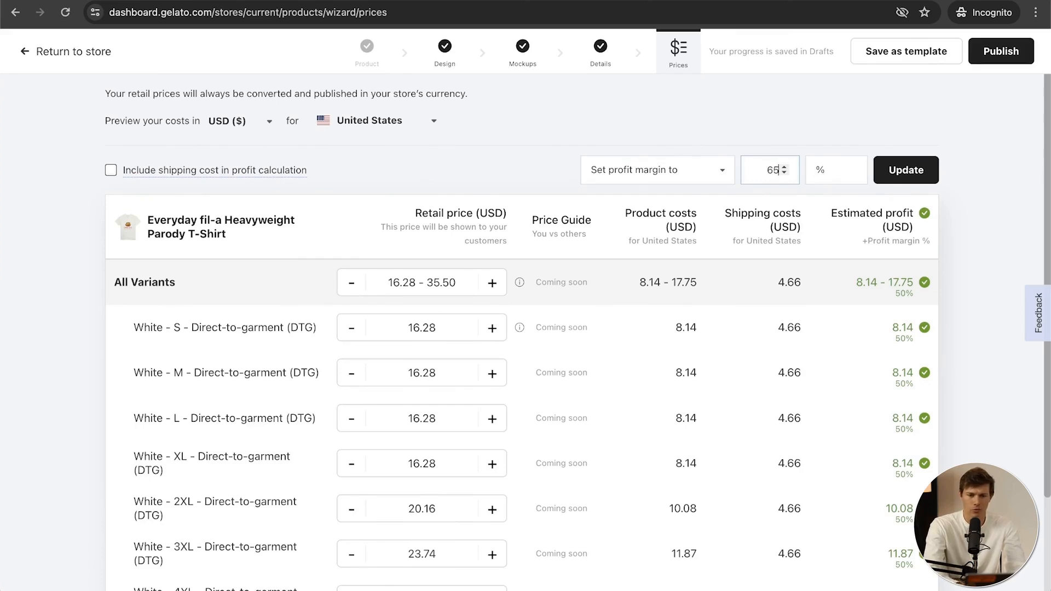
pyautogui.click(897, 168)
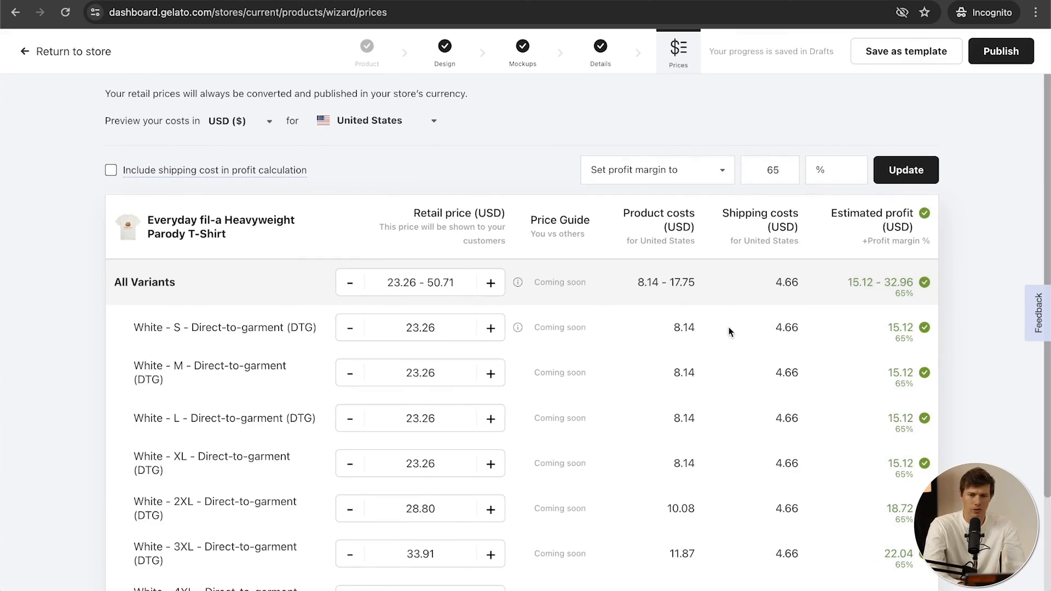
pyautogui.scroll(-2, 729, 331)
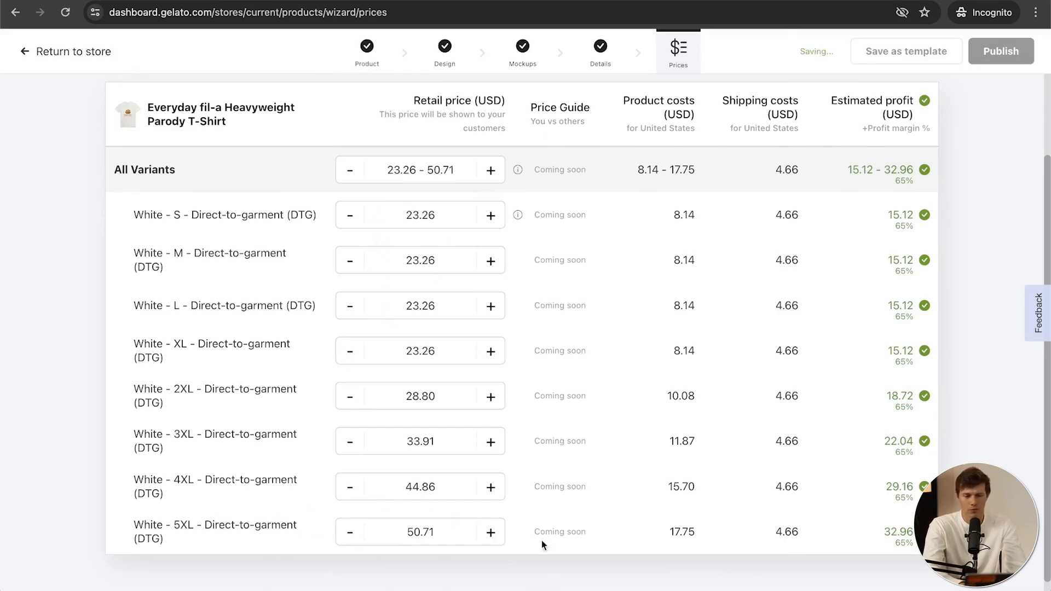
pyautogui.scroll(2, 574, 541)
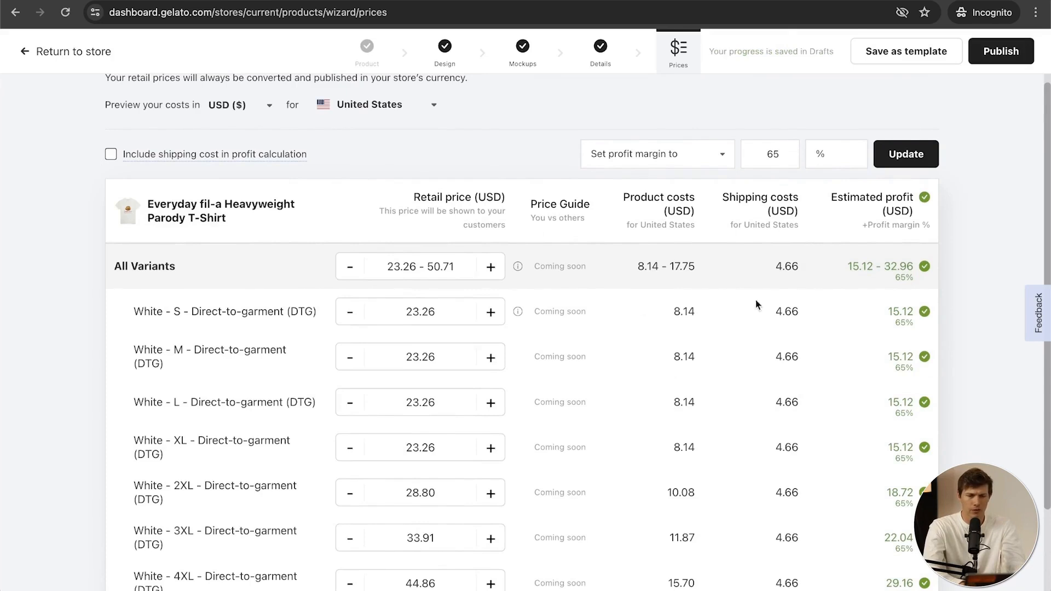
# Step: Set the profit margin to 72% for all T-shirt variants and review the updated retail prices
pyautogui.click(373, 270)
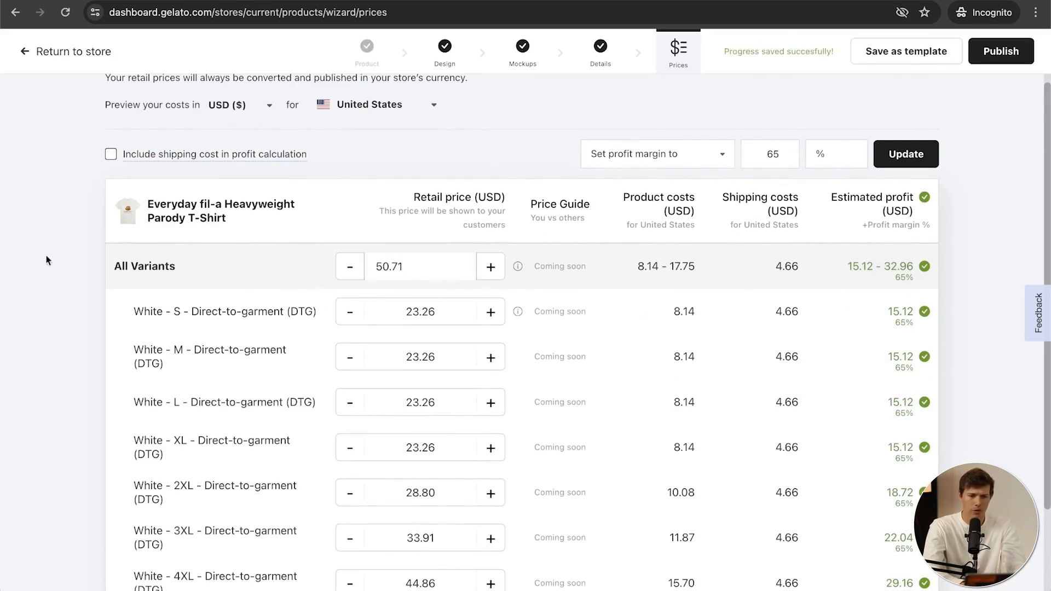
pyautogui.doubleClick(773, 154)
pyautogui.write('72')
pyautogui.click(906, 154)
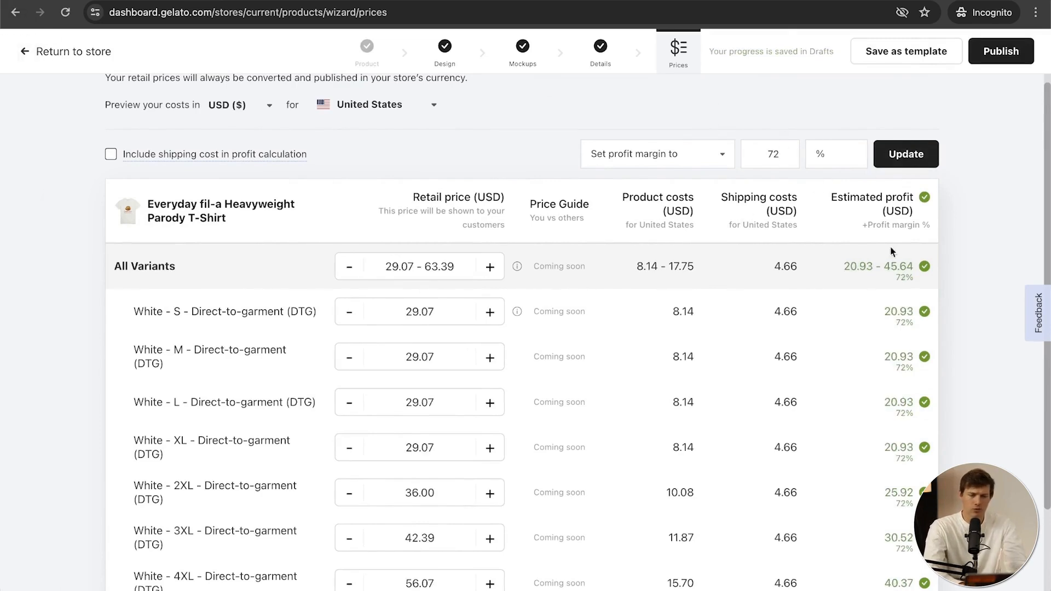
pyautogui.scroll(-1, 963, 230)
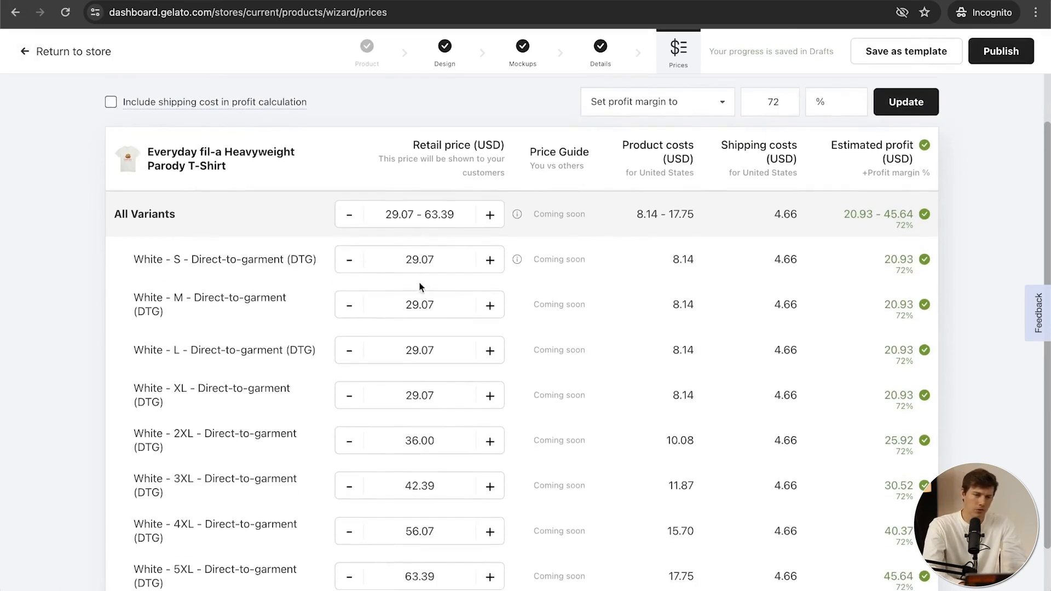
pyautogui.scroll(-1, 432, 308)
pyautogui.scroll(3, 898, 189)
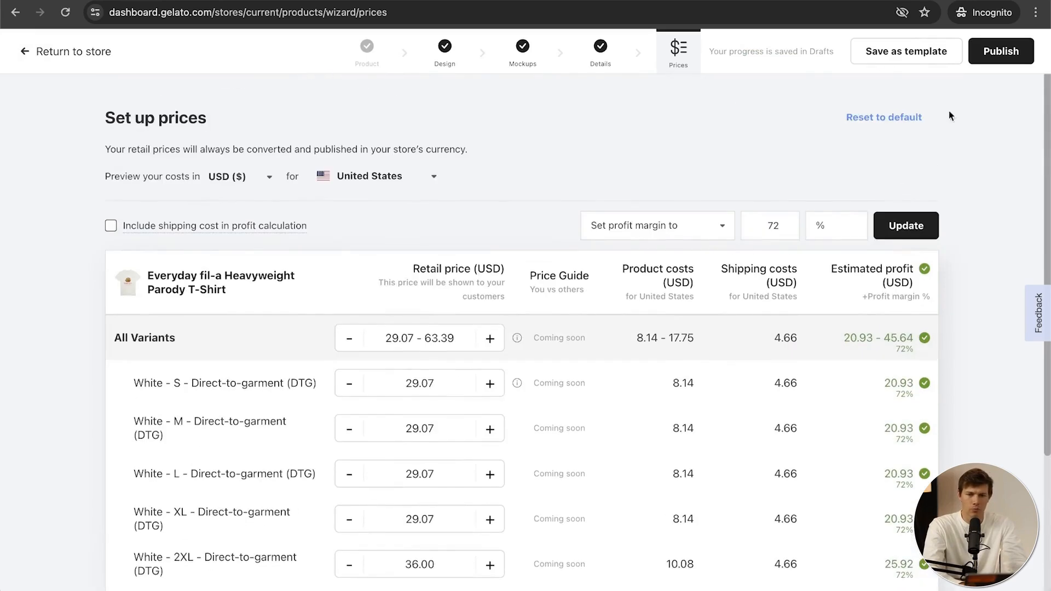
# Step: Publish the Everyday fil-a Heavyweight Parody T-Shirt to the Shopify store and dismiss the Gelato rating request
pyautogui.click(978, 62)
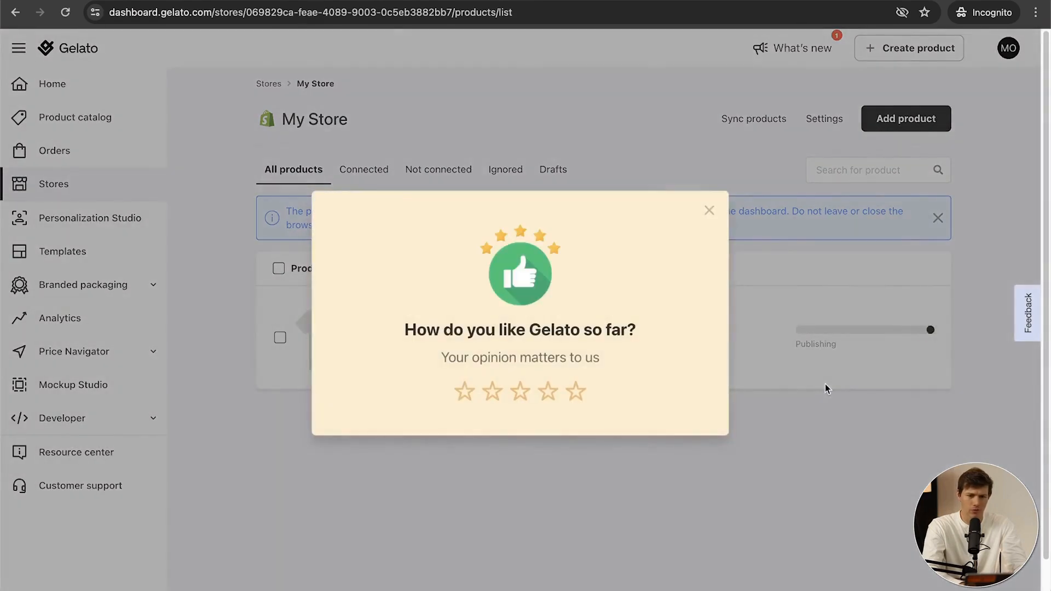
pyautogui.click(710, 210)
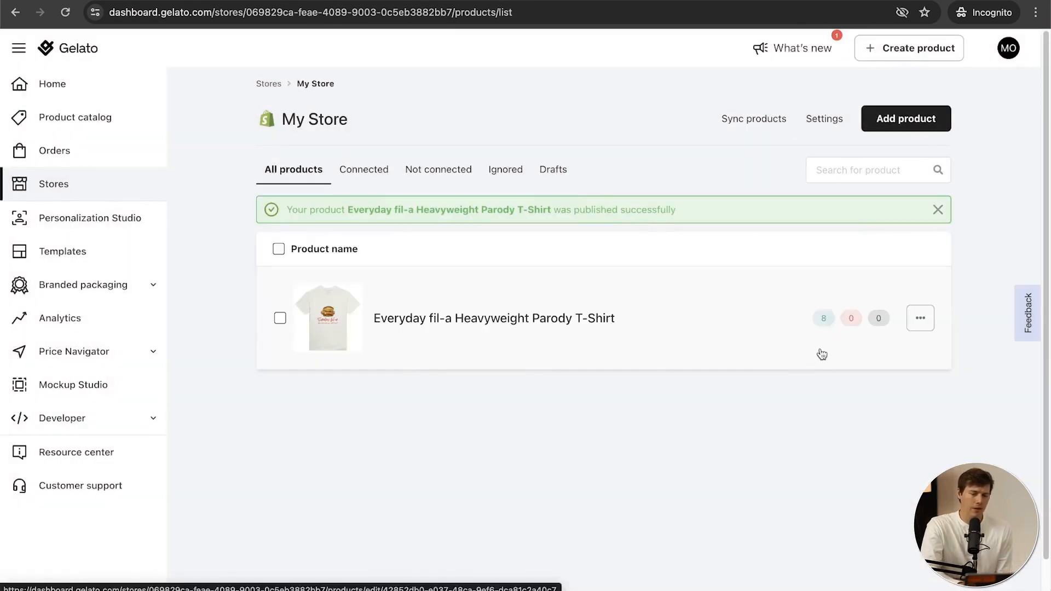
pyautogui.moveTo(830, 321)
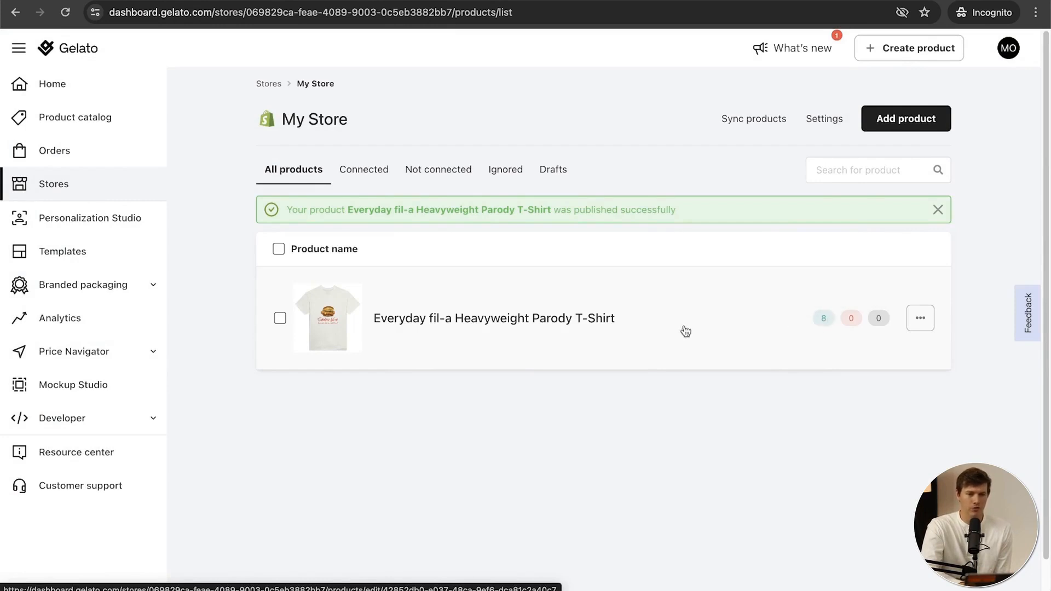
# Step: Switch to the Shopify admin, reload it and open the product list to check for the published T-shirt
pyautogui.click(168, 2)
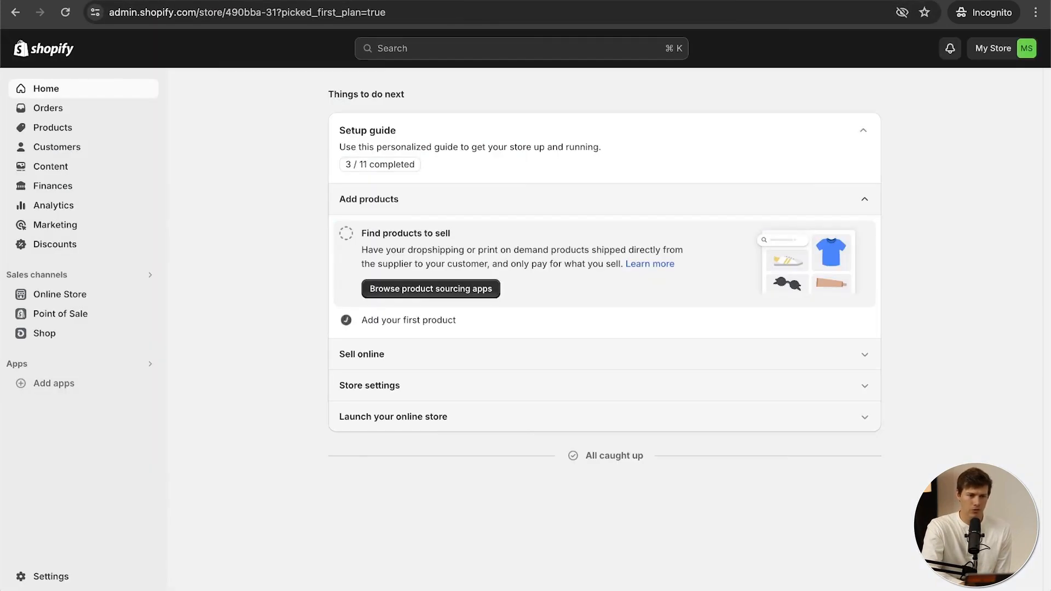
pyautogui.click(66, 13)
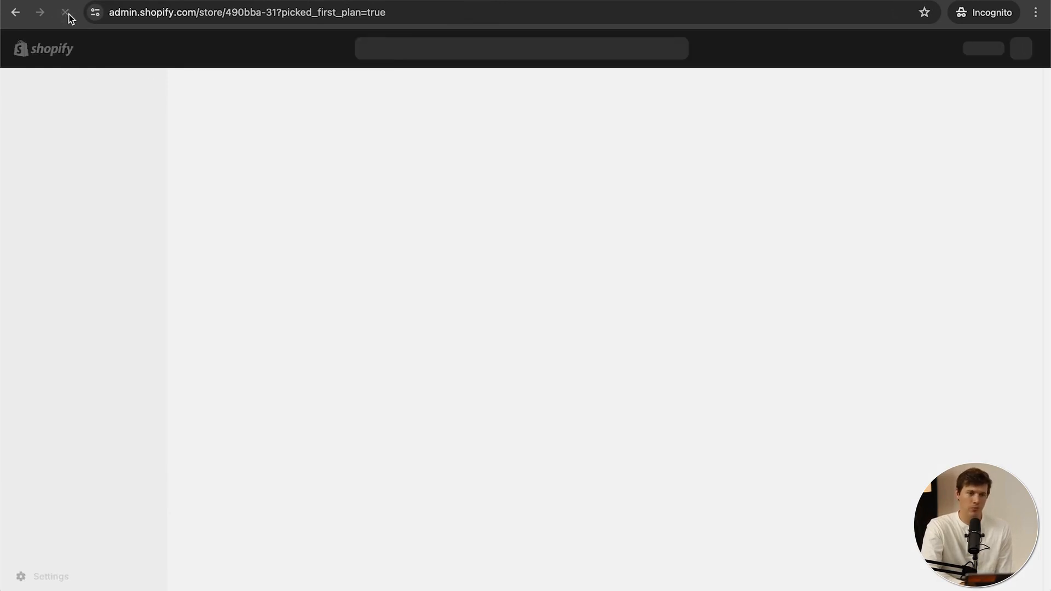
pyautogui.click(66, 130)
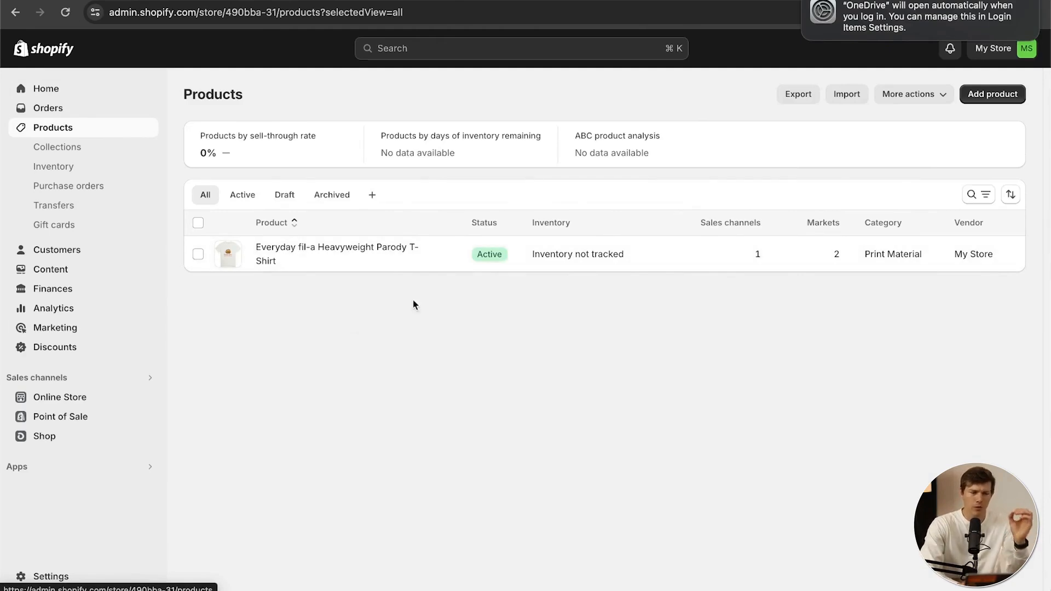
# Step: Open the current Origin theme of the online store for customization and dismiss the third-party cookies notice
pyautogui.click(71, 397)
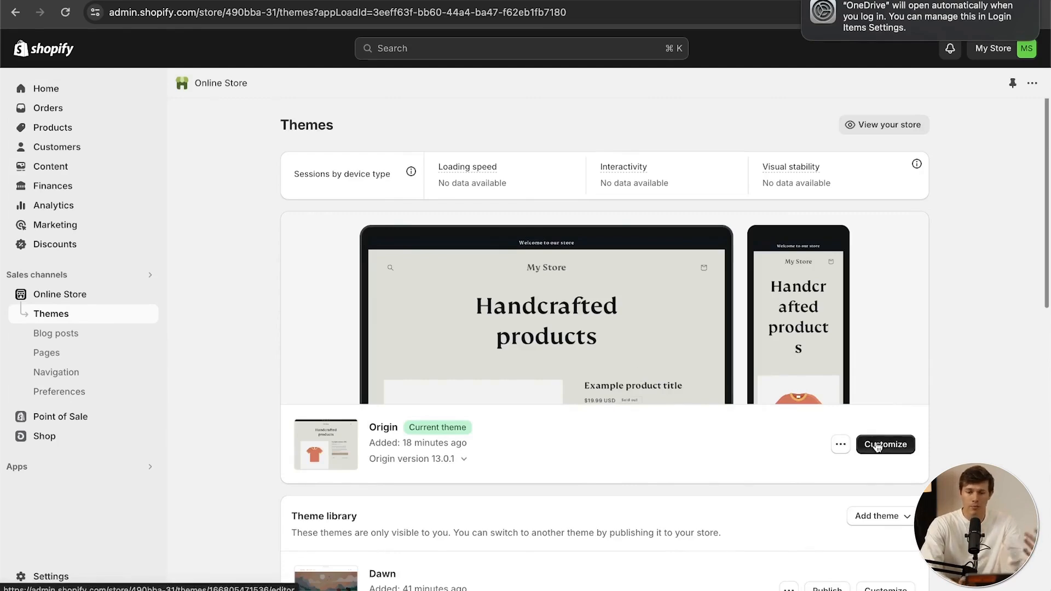
pyautogui.click(877, 445)
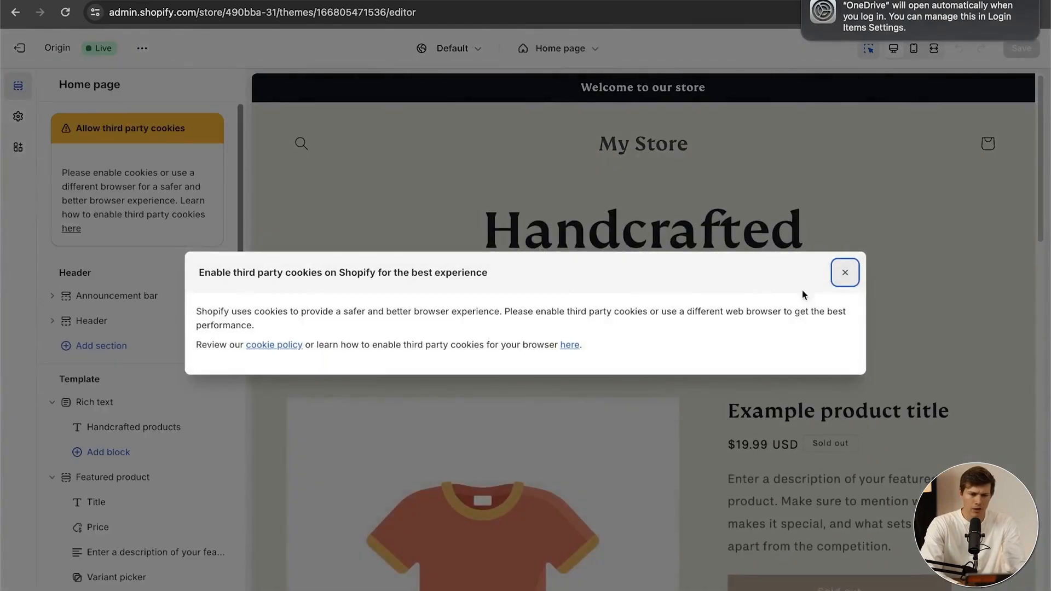
pyautogui.click(846, 274)
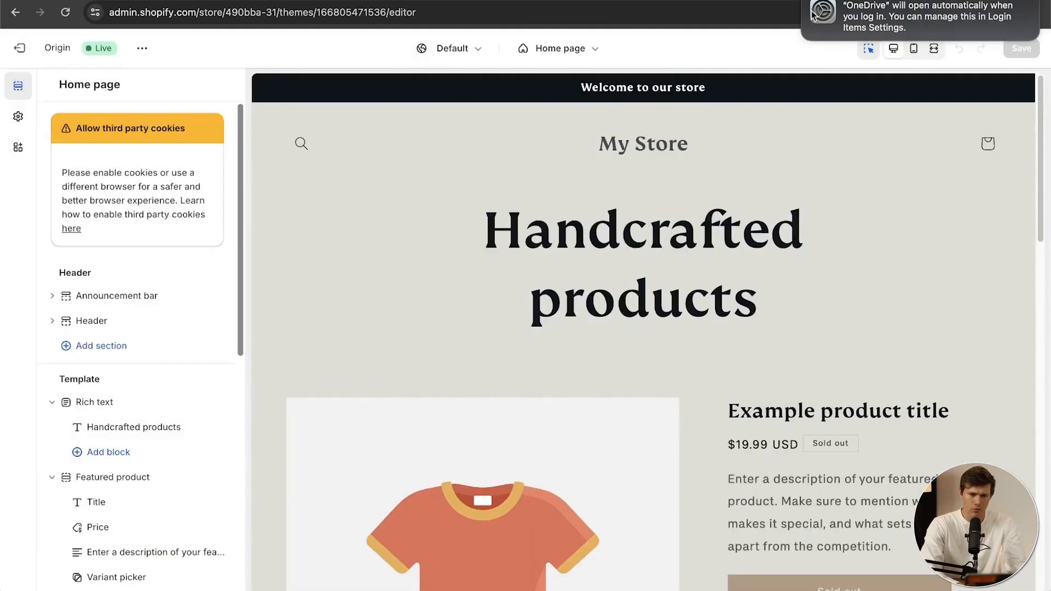
# Step: Examine the home page preview from the heading through the featured product, image banner and testimonials sections
pyautogui.scroll(-3, 638, 290)
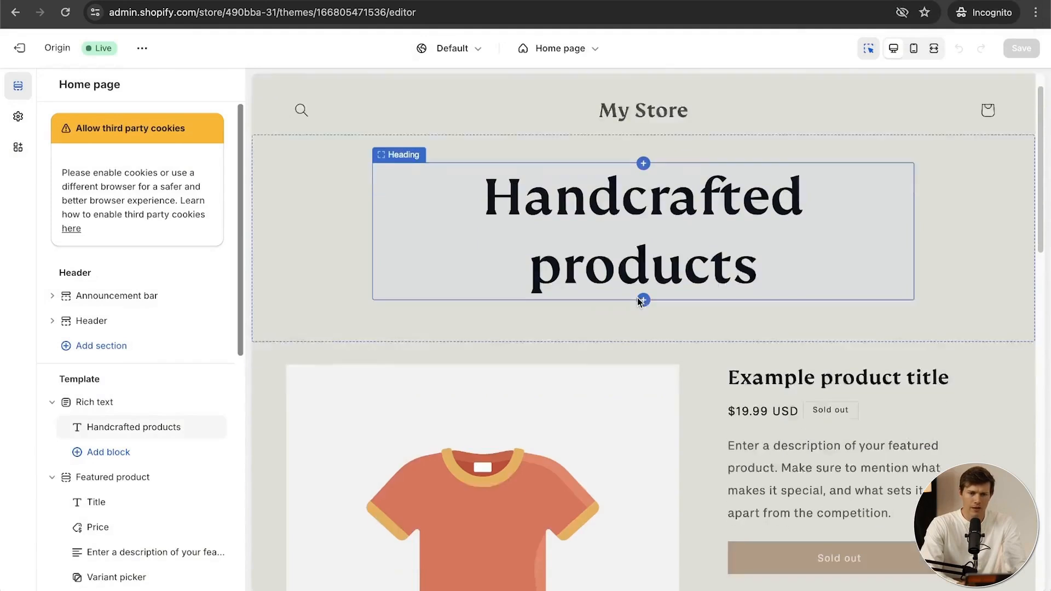
pyautogui.click(650, 228)
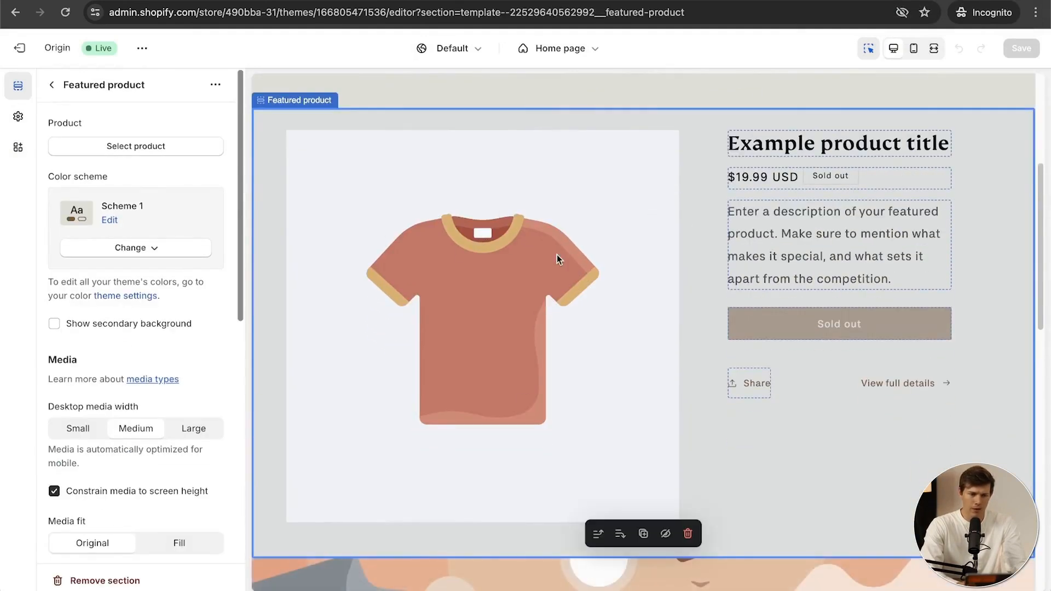
pyautogui.scroll(3, 557, 255)
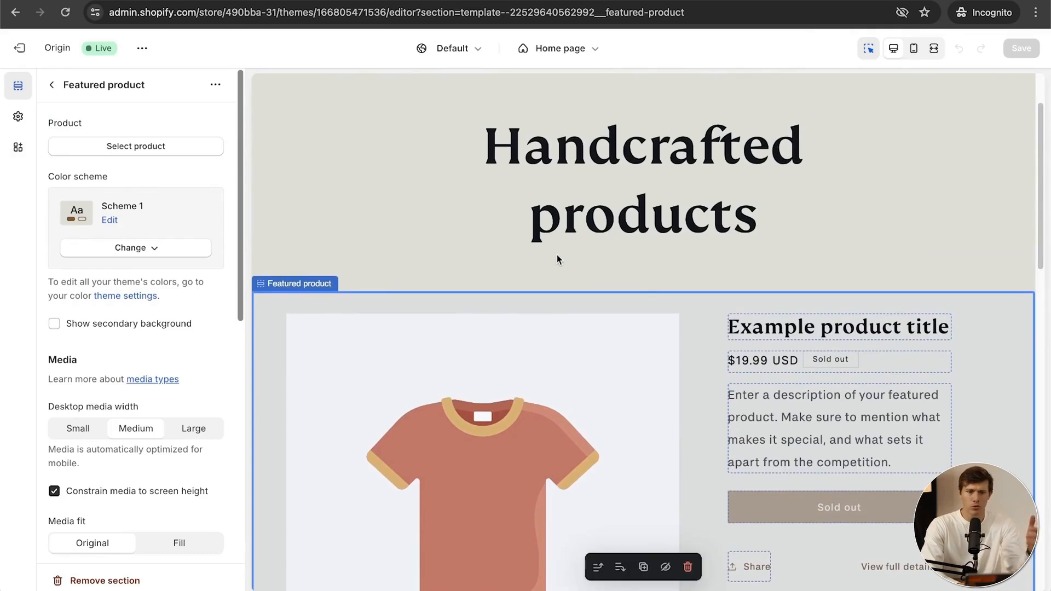
pyautogui.scroll(2, 557, 255)
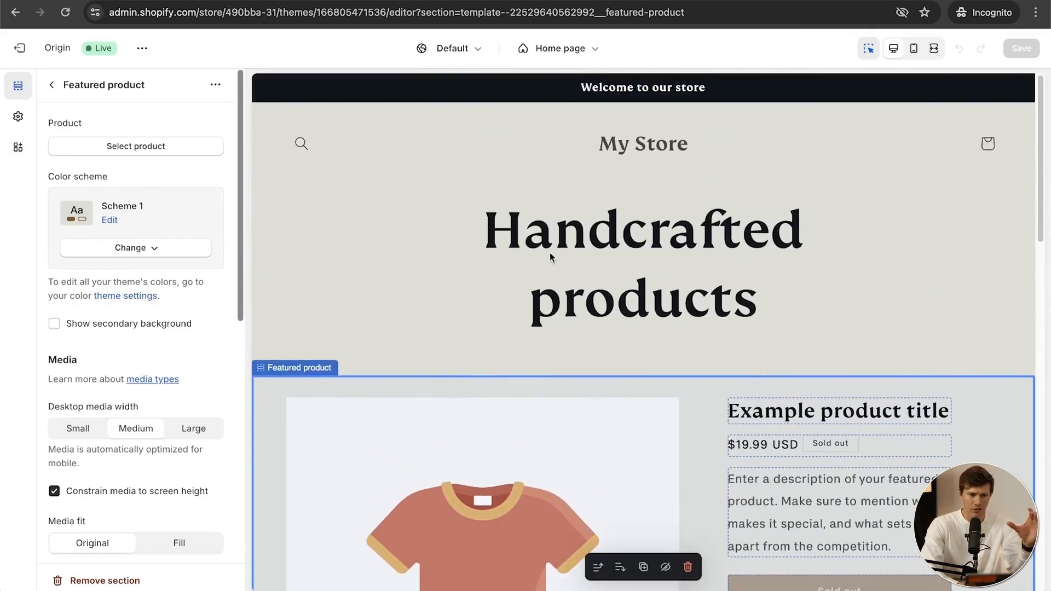
pyautogui.scroll(-5, 579, 441)
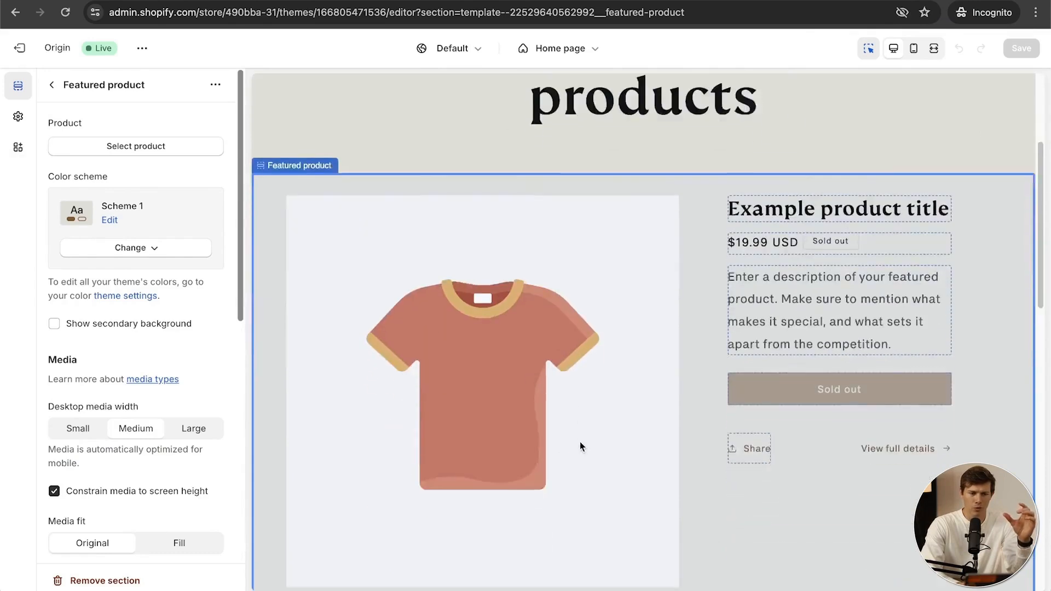
pyautogui.scroll(-4, 649, 366)
pyautogui.scroll(-2, 649, 366)
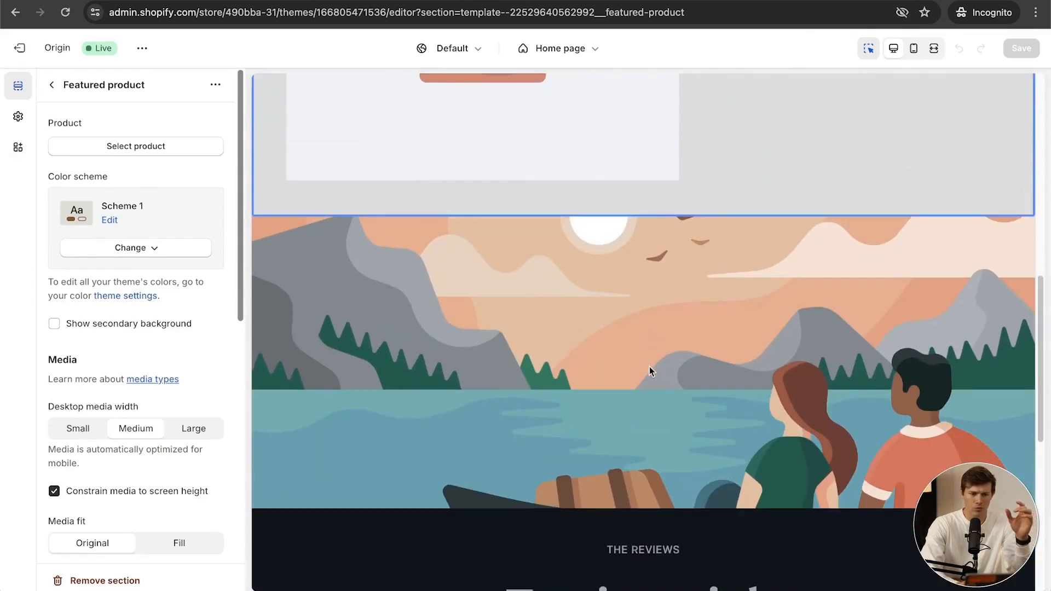
pyautogui.click(570, 287)
pyautogui.scroll(-5, 585, 327)
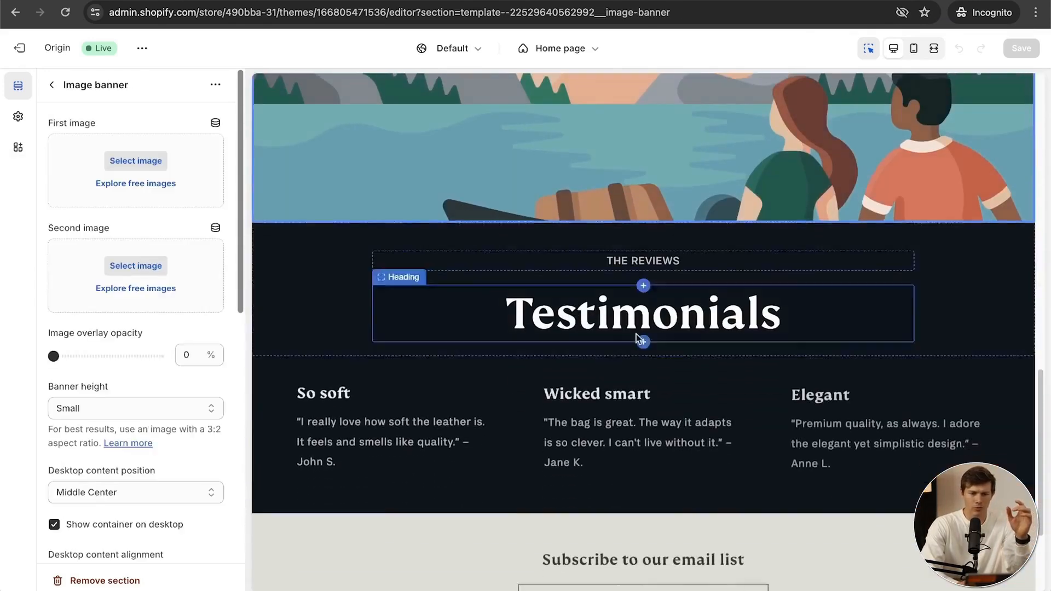
pyautogui.scroll(15, 592, 349)
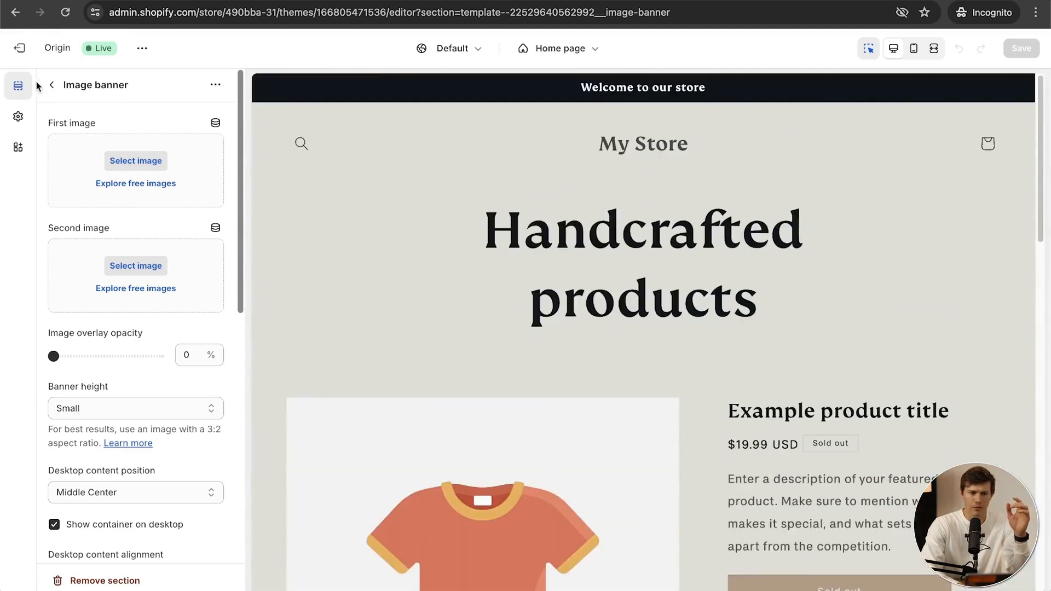
# Step: Return to the home page's section list and review its template sections and blocks
pyautogui.click(15, 94)
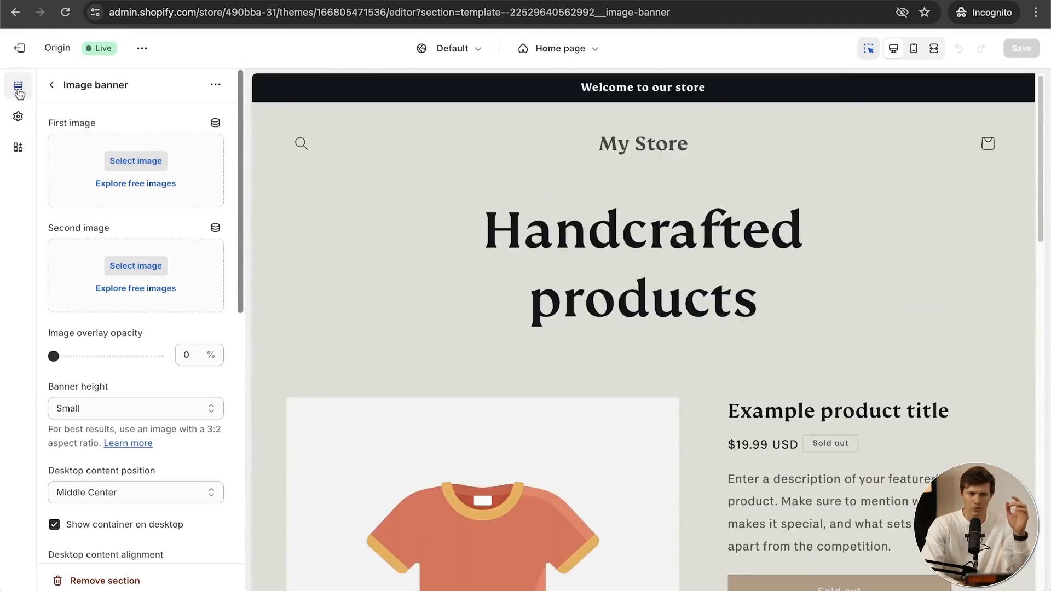
pyautogui.click(52, 84)
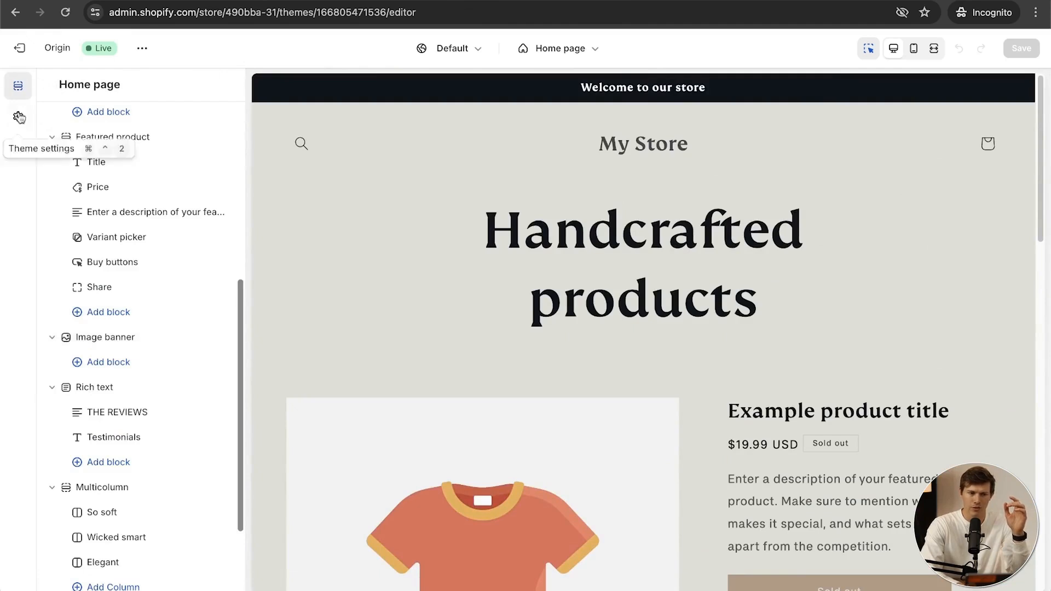
pyautogui.scroll(-3, 105, 508)
pyautogui.scroll(5, 106, 509)
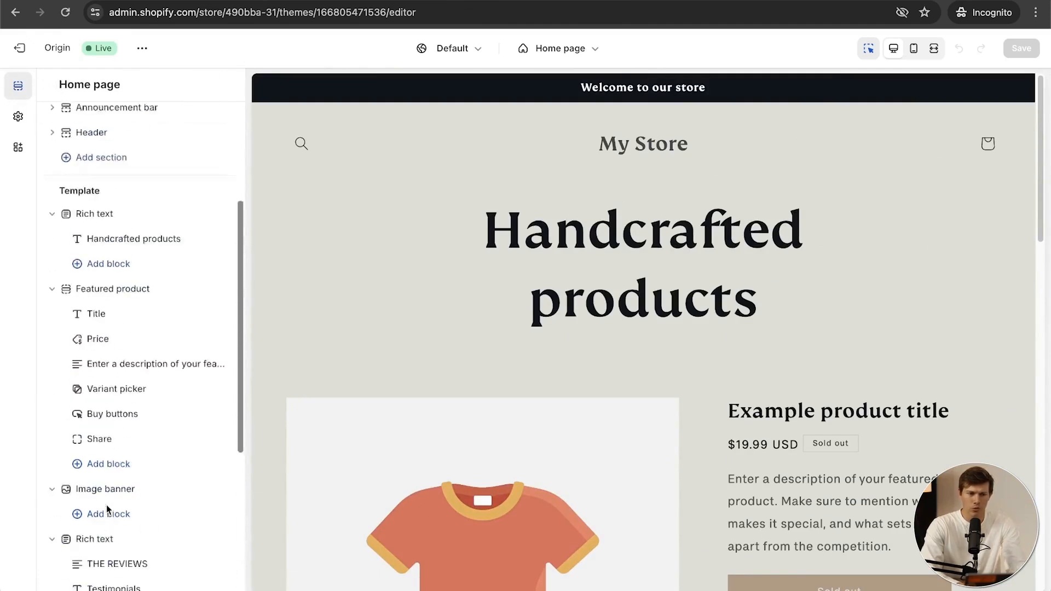
pyautogui.scroll(-3, 105, 507)
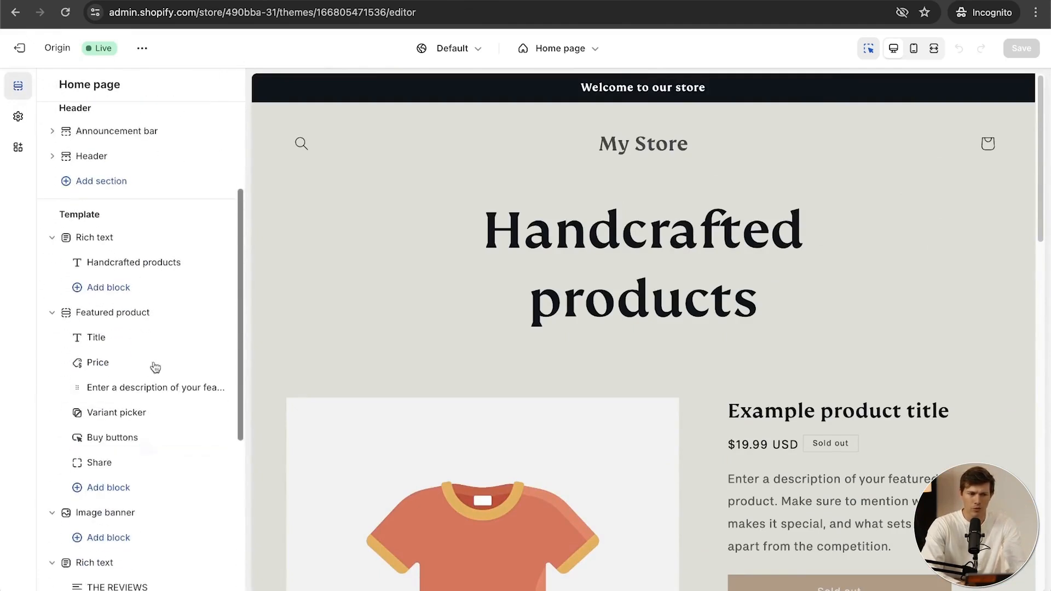
pyautogui.moveTo(79, 303)
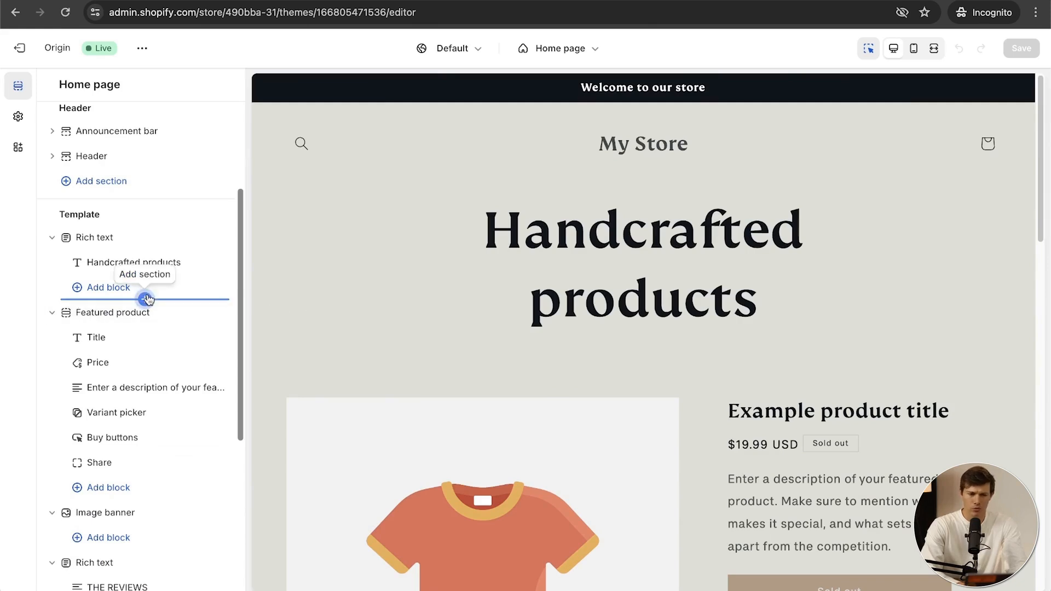
# Step: Assign the Everyday fil-a Heavyweight Parody T-Shirt to the home page's Featured product section
pyautogui.scroll(-3, 564, 372)
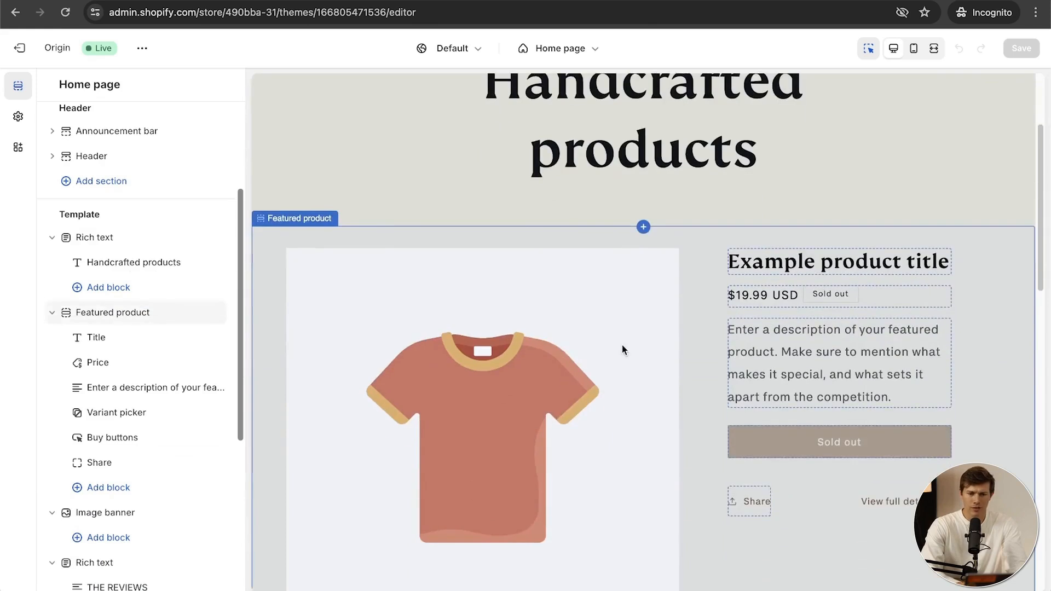
pyautogui.click(626, 338)
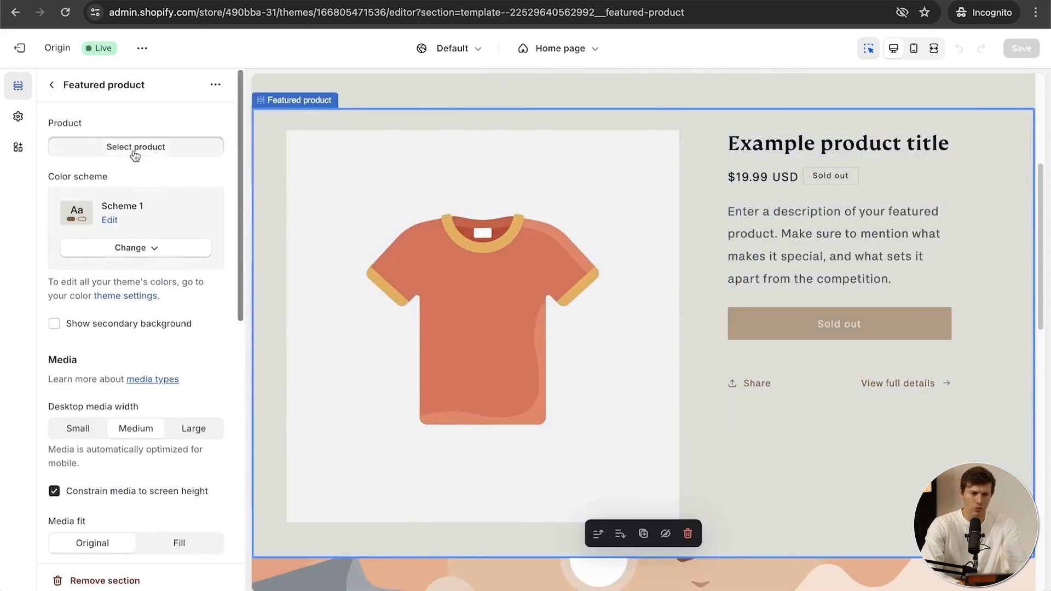
pyautogui.click(135, 151)
pyautogui.click(139, 200)
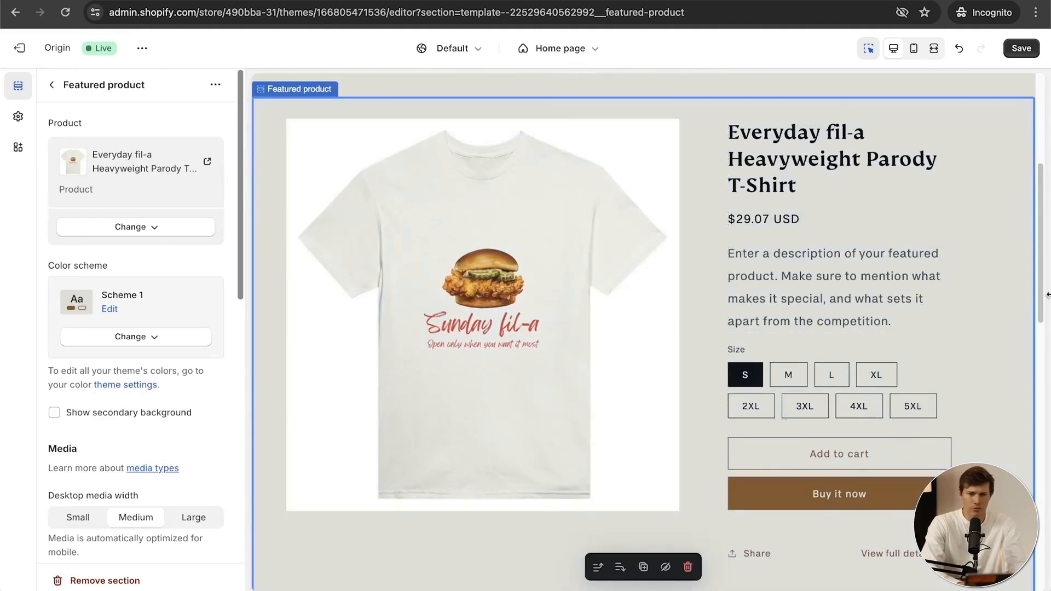
# Step: Delete the Rich text section with the "Handcrafted products" heading from the home page
pyautogui.scroll(3, 777, 337)
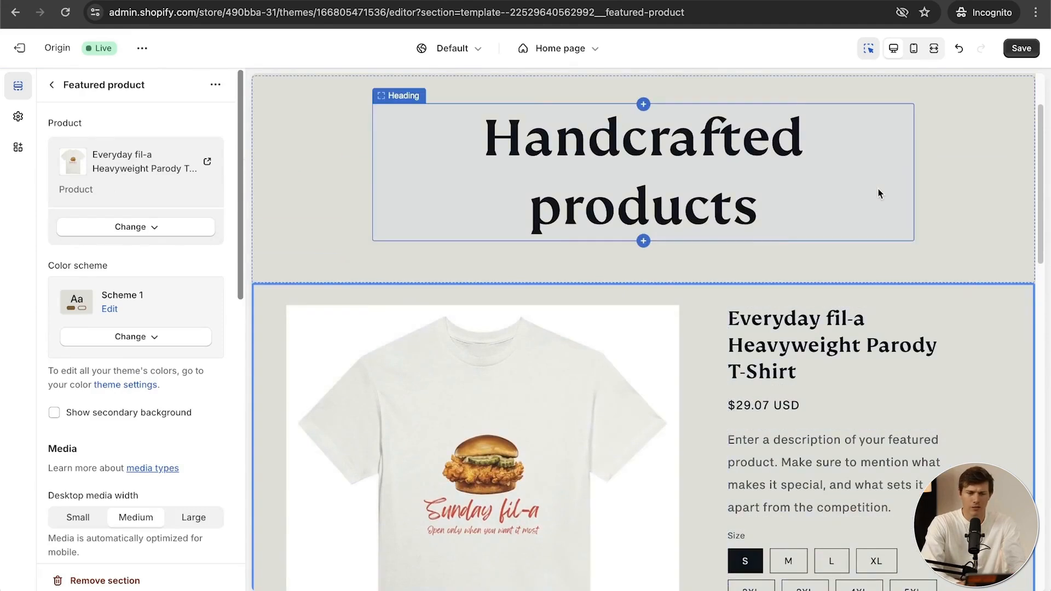
pyautogui.click(51, 84)
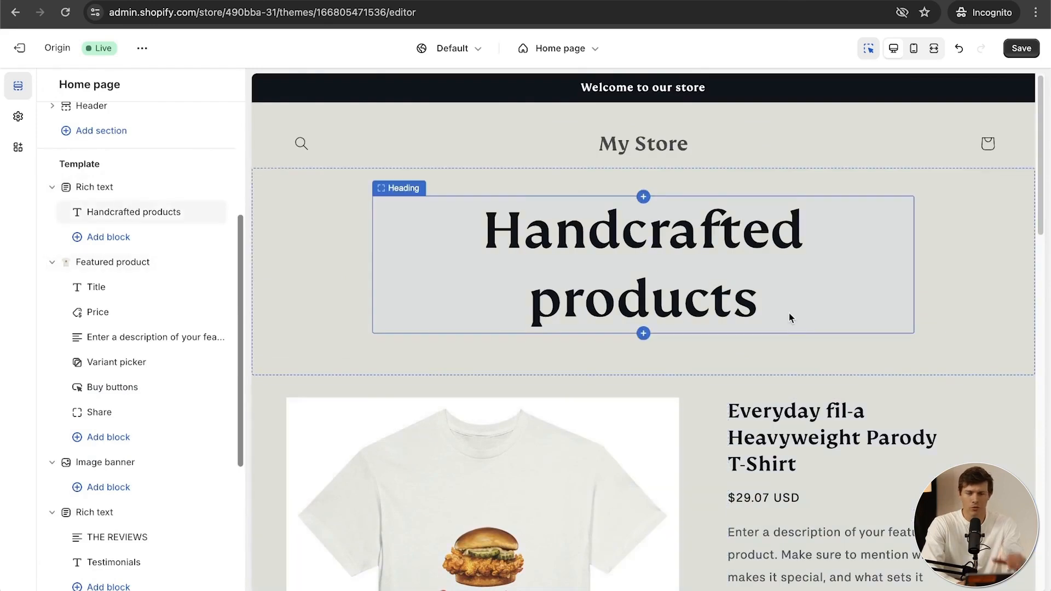
pyautogui.click(874, 343)
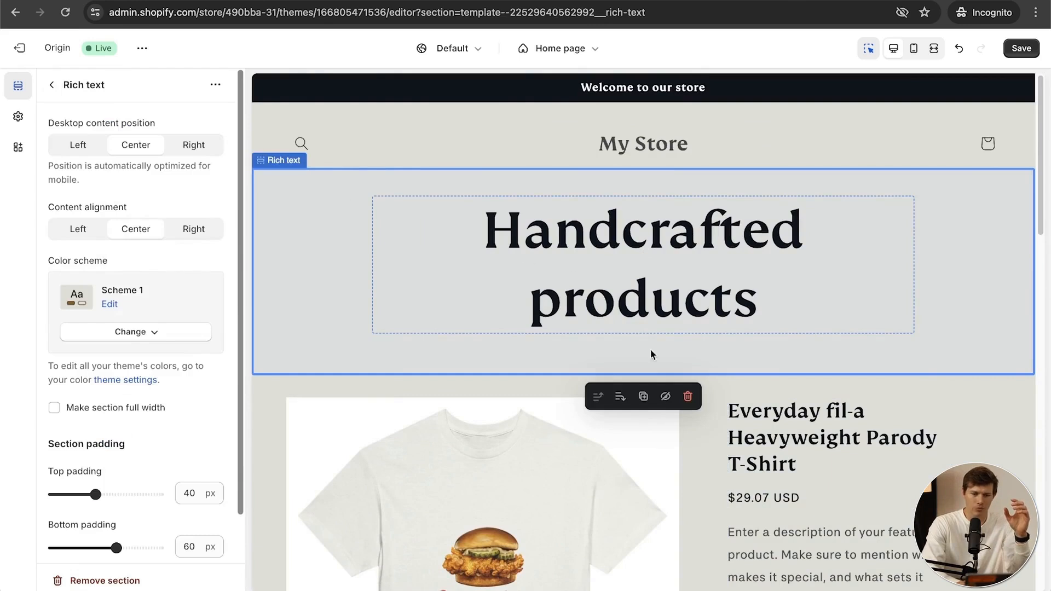
pyautogui.click(688, 397)
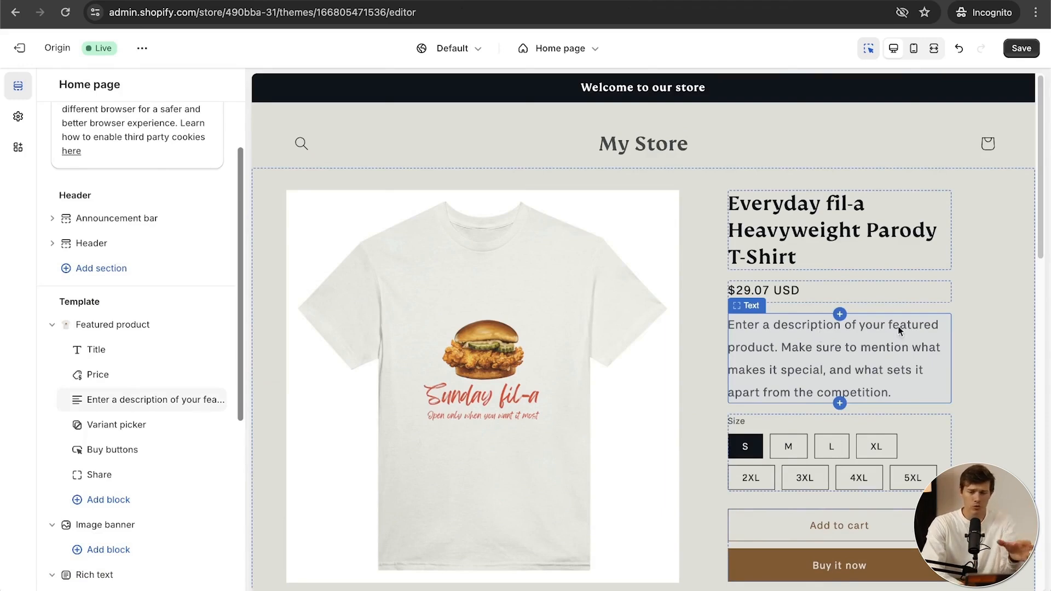
# Step: Inspect the Image banner section's settings and look over the remaining testimonial sections of the home page
pyautogui.scroll(-5, 991, 361)
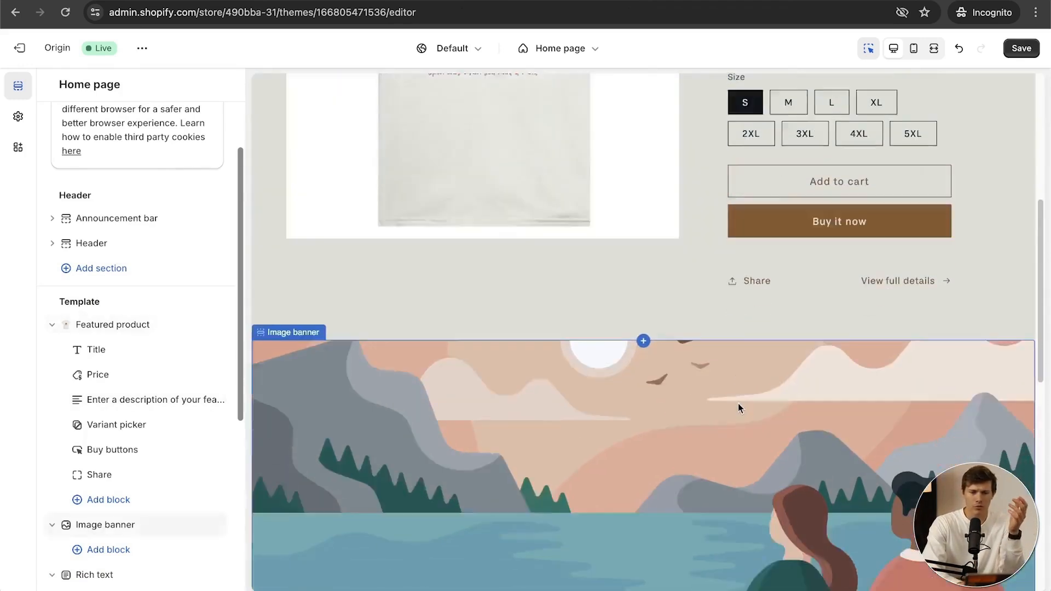
pyautogui.click(680, 336)
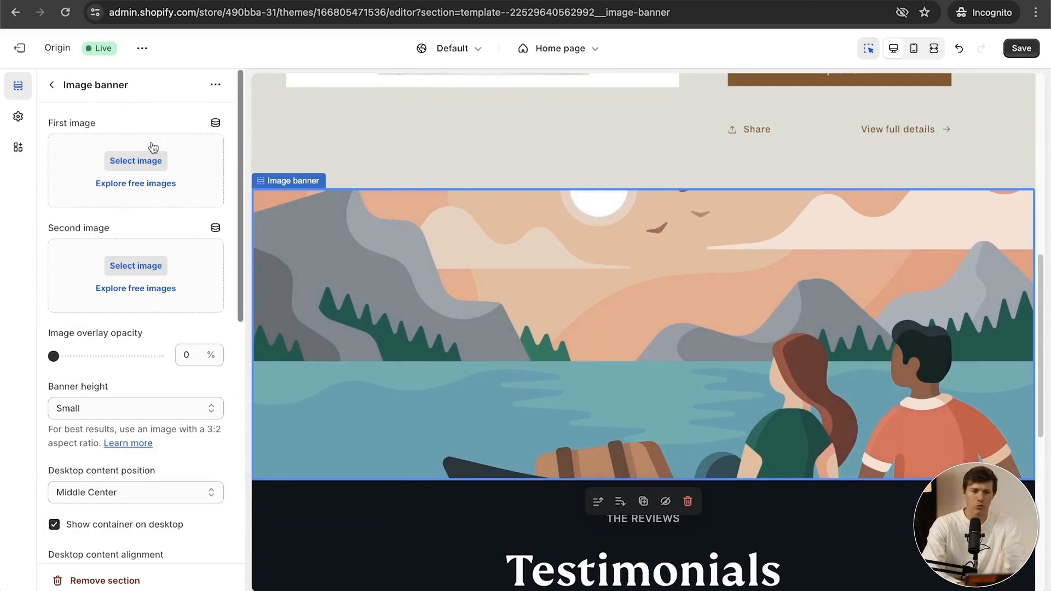
pyautogui.scroll(-5, 301, 425)
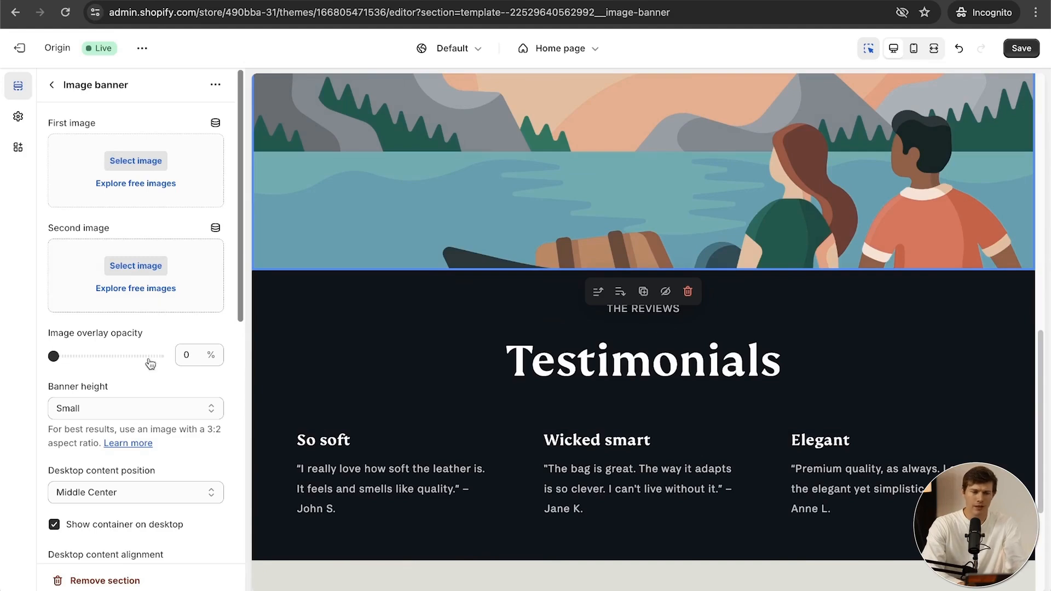
pyautogui.scroll(6, 458, 356)
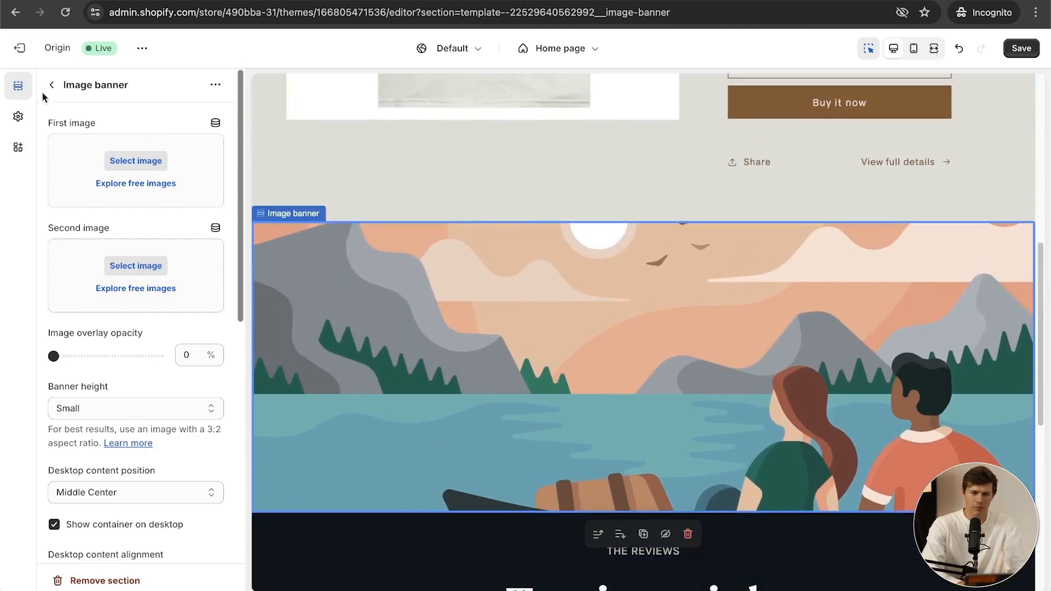
pyautogui.click(52, 85)
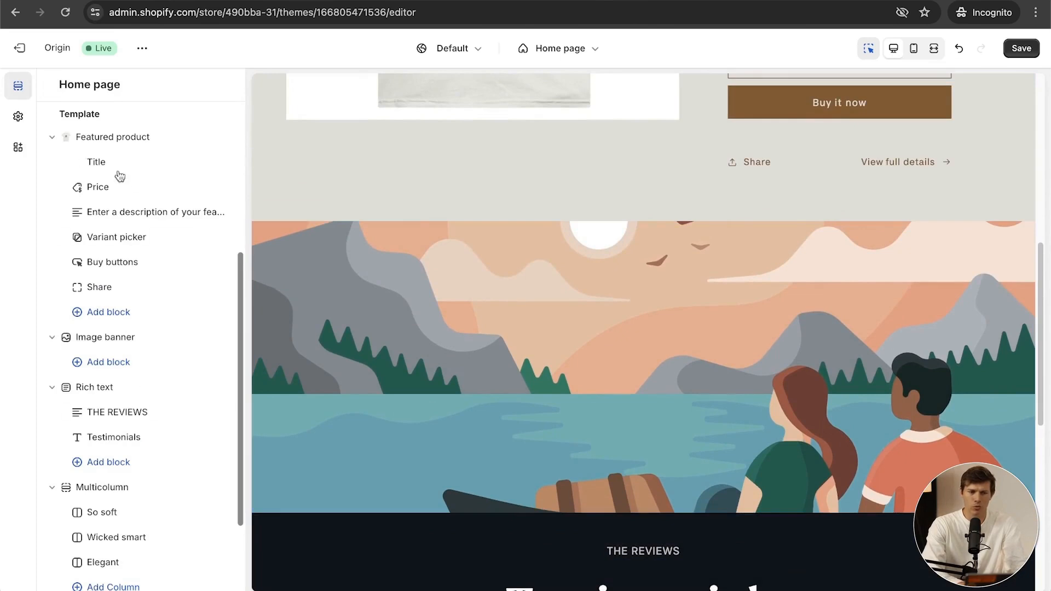
pyautogui.scroll(-2, 154, 391)
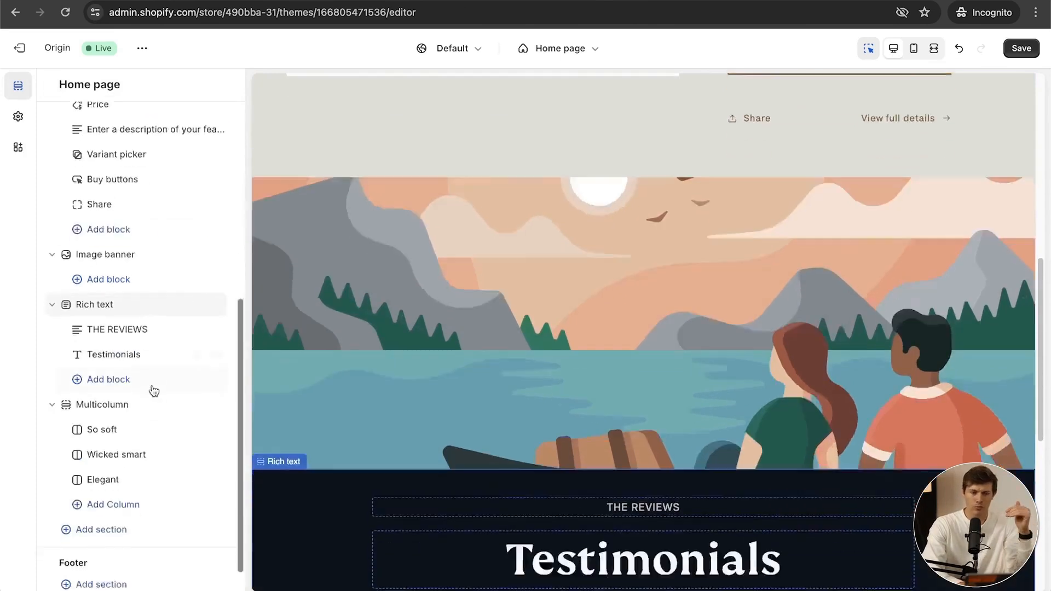
# Step: Delete the Image banner section from the home page
pyautogui.scroll(-1, 153, 390)
pyautogui.scroll(4, 148, 390)
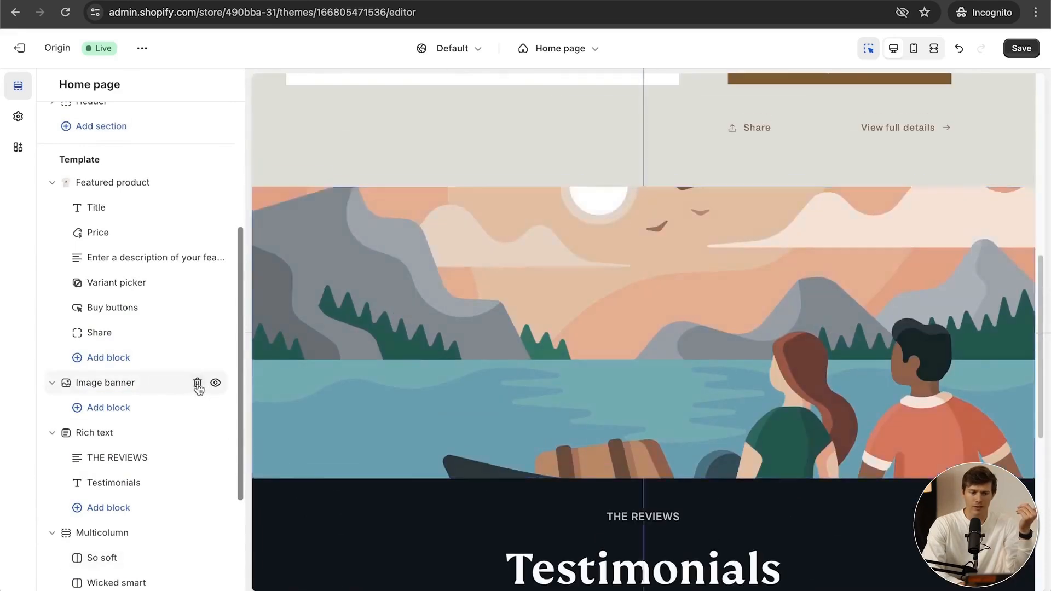
pyautogui.click(197, 384)
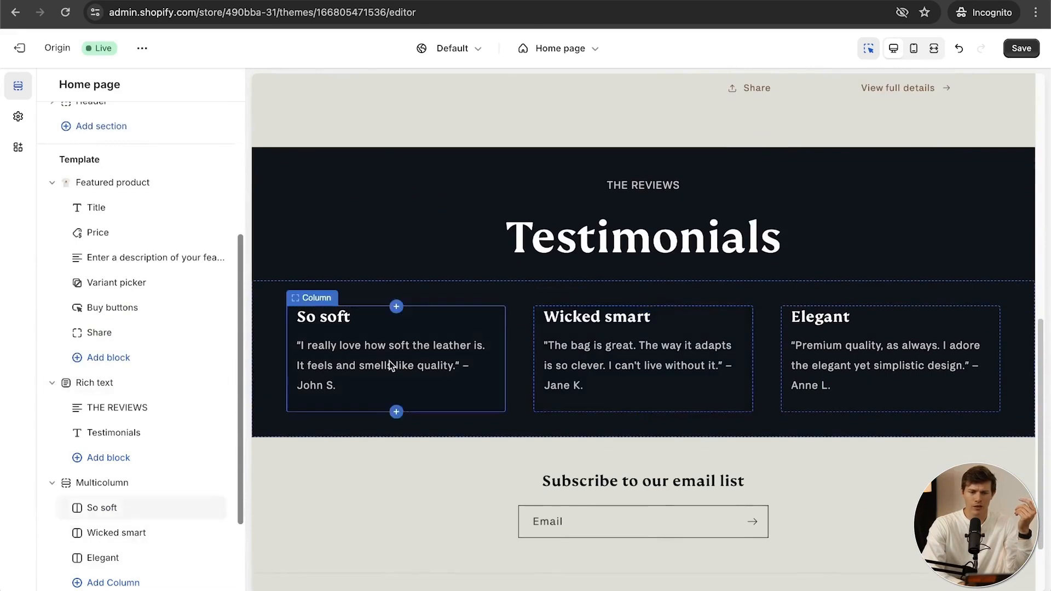
# Step: Turn off the email signup in the home page's footer
pyautogui.click(390, 360)
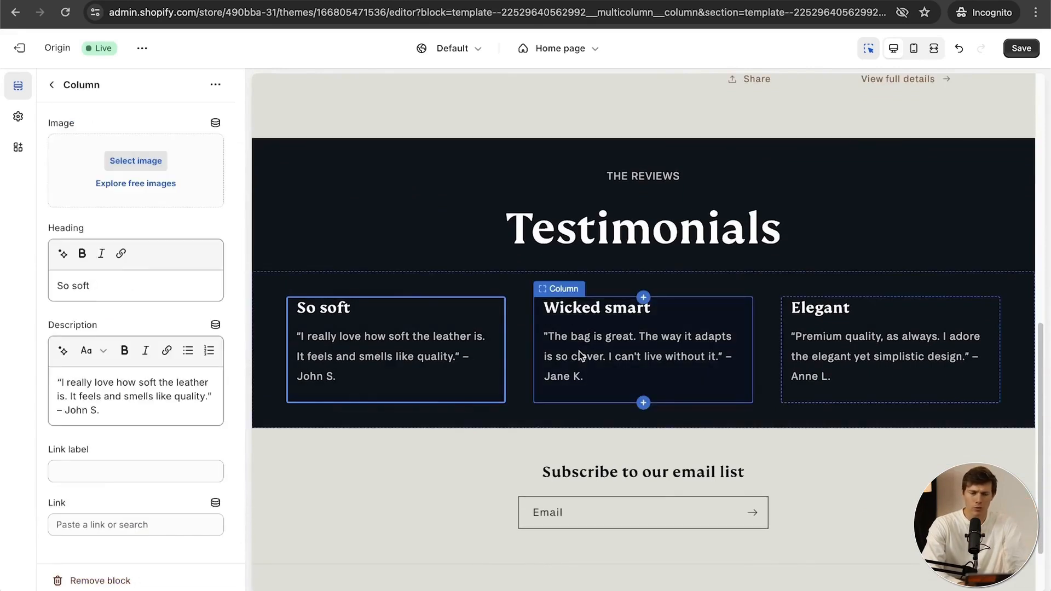
pyautogui.click(655, 489)
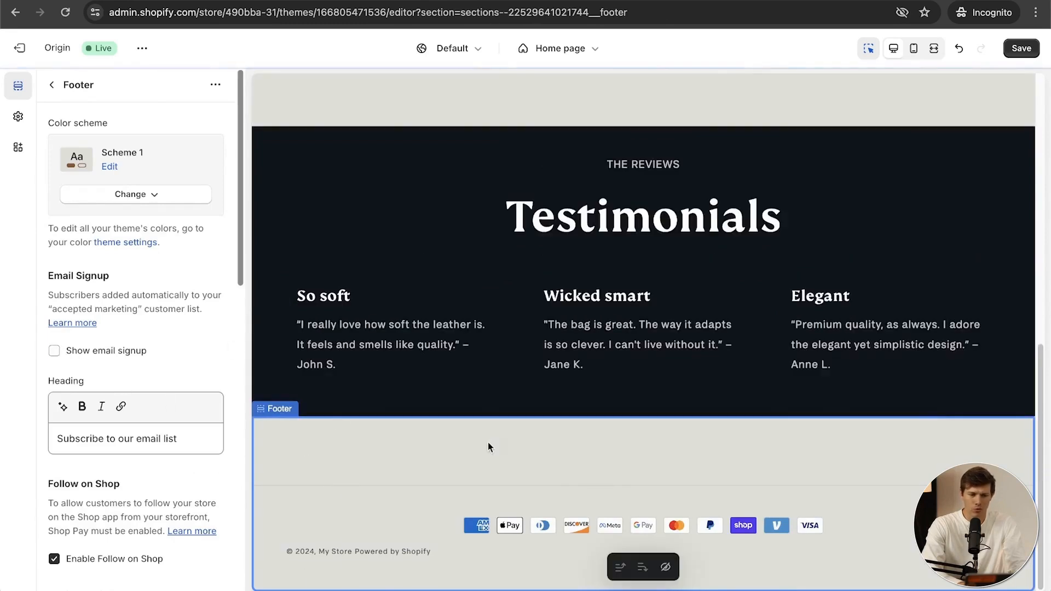
pyautogui.scroll(5, 488, 447)
pyautogui.scroll(3, 489, 446)
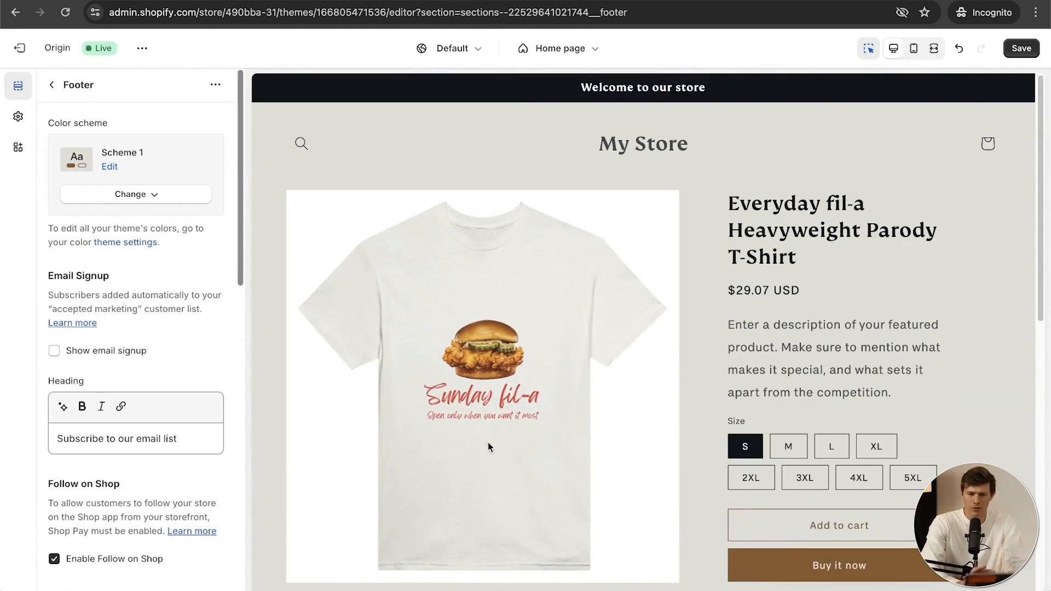
# Step: Set the background of color Scheme 1 to #FFFFFF in the theme's color settings
pyautogui.click(488, 446)
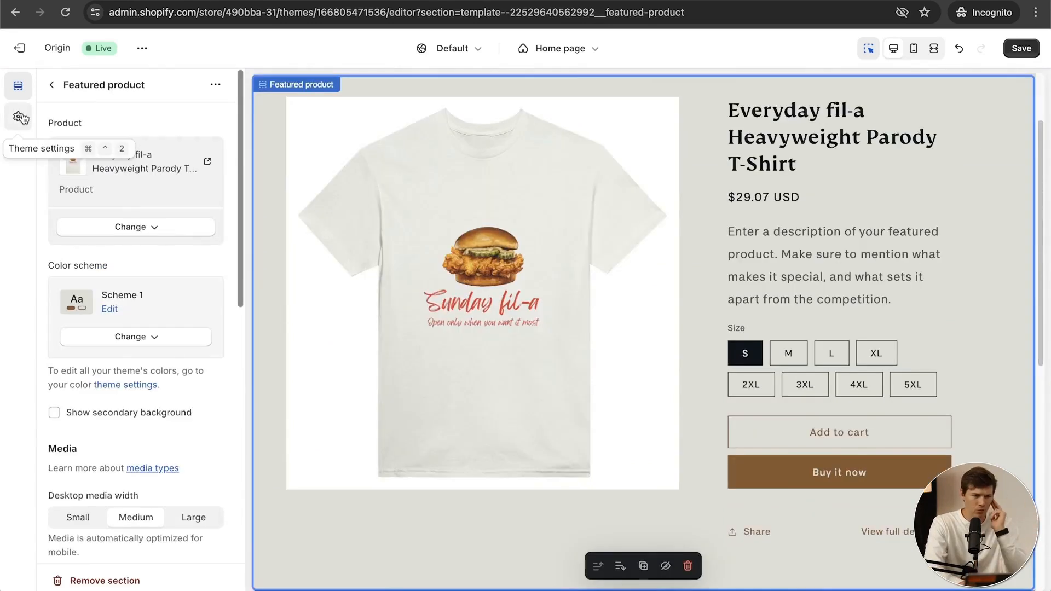
pyautogui.click(19, 122)
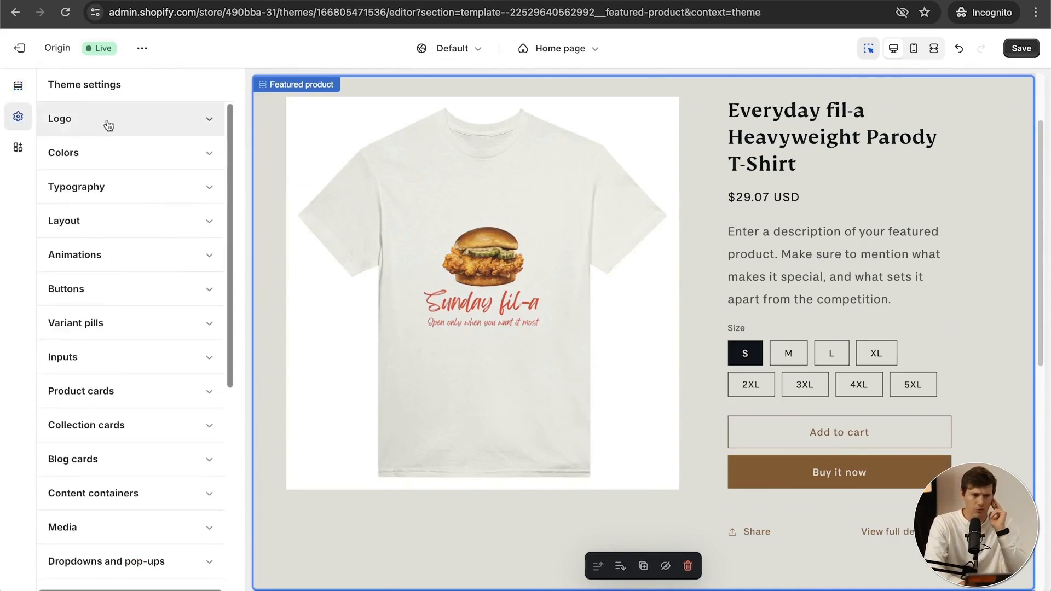
pyautogui.click(114, 160)
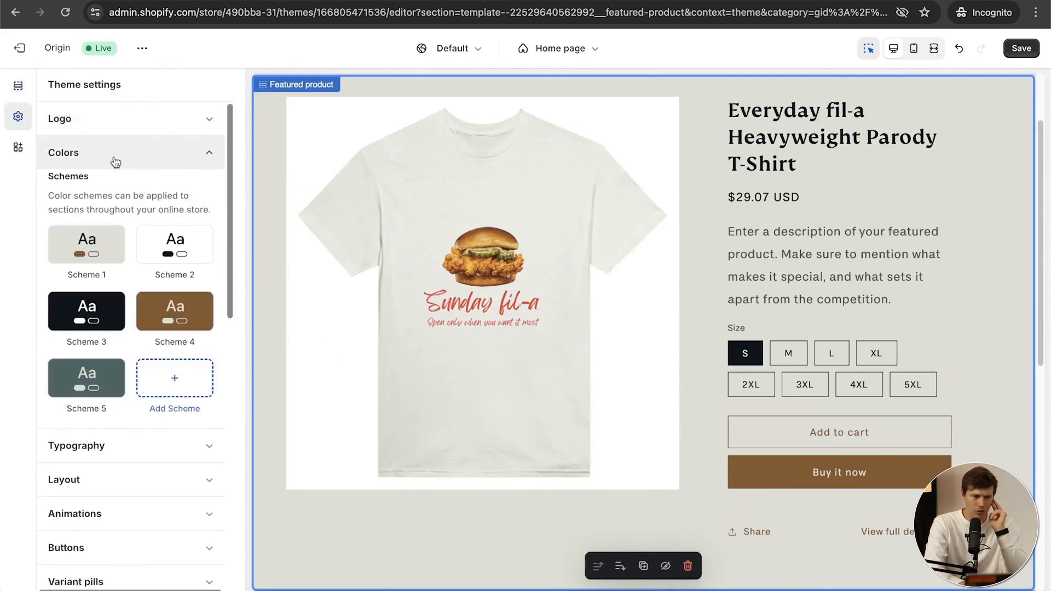
pyautogui.click(106, 244)
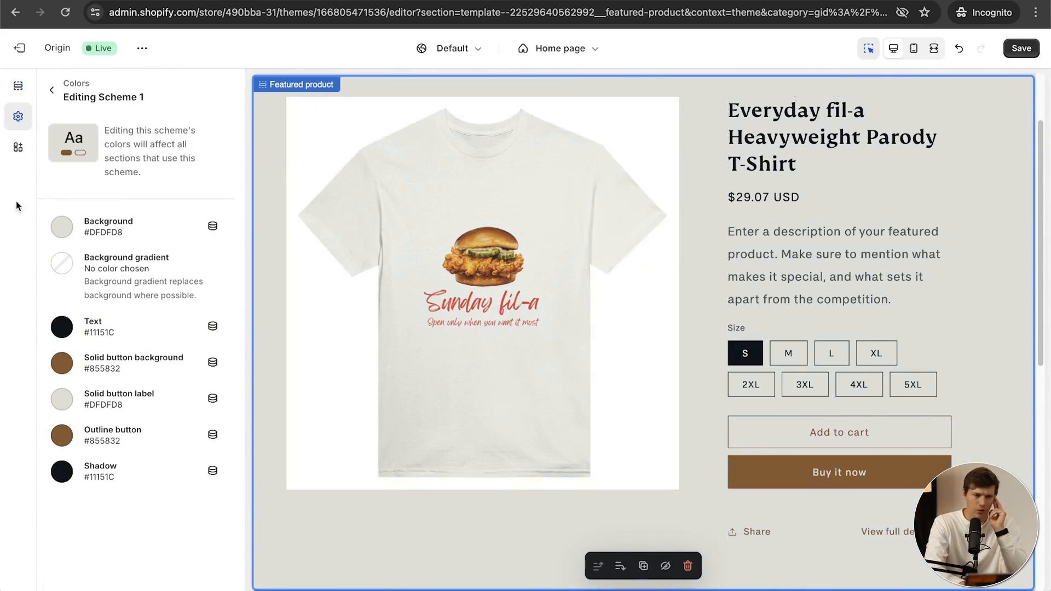
pyautogui.click(62, 226)
pyautogui.moveTo(77, 283); pyautogui.dragTo(56, 248)
pyautogui.click(32, 226)
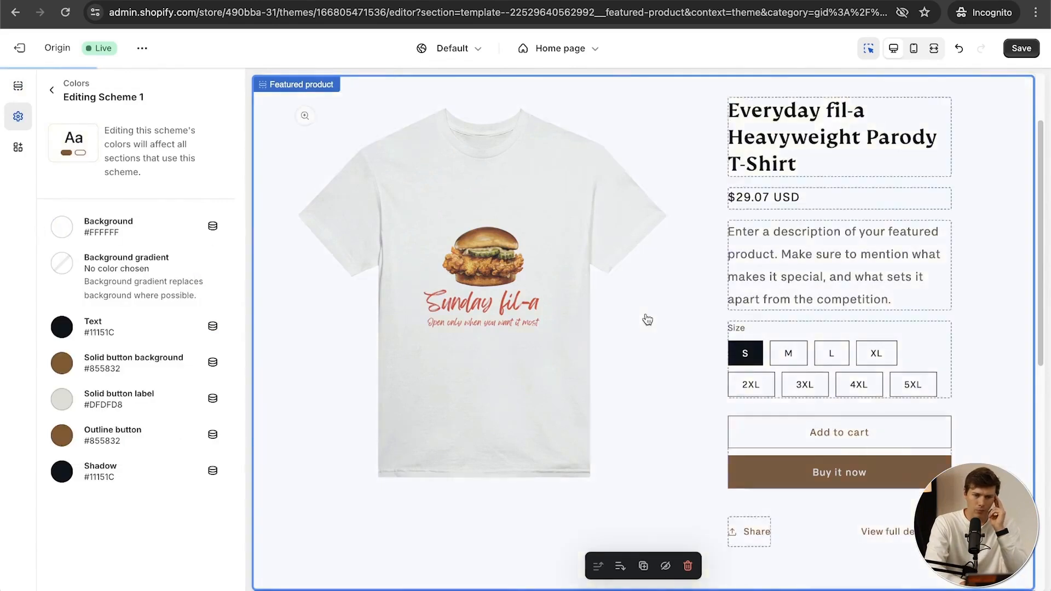
pyautogui.scroll(2, 647, 320)
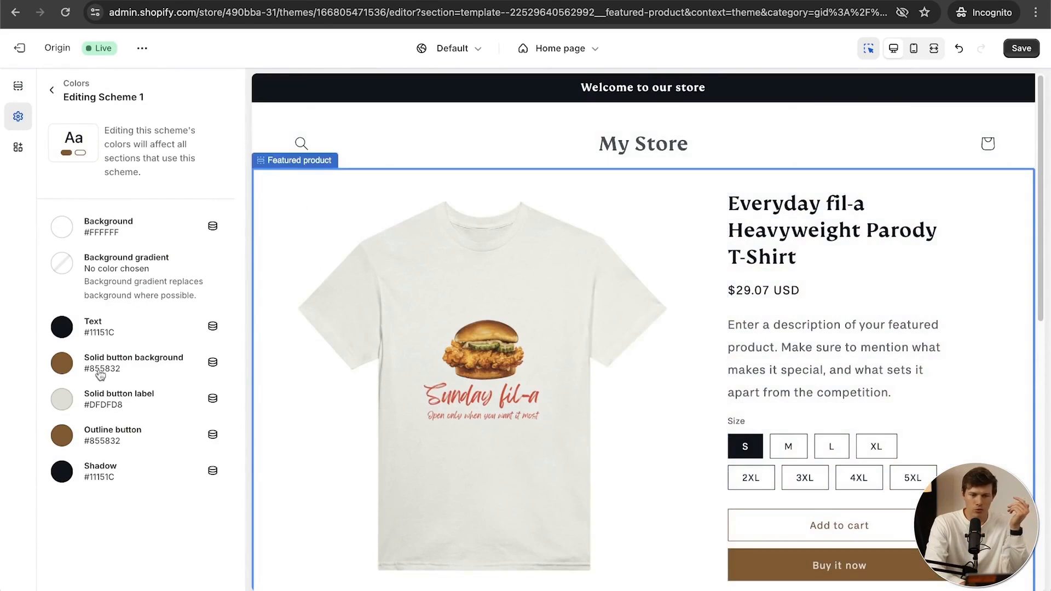
# Step: Set Scheme 1's solid button background to the dark brown #352416
pyautogui.click(62, 363)
pyautogui.click(155, 308)
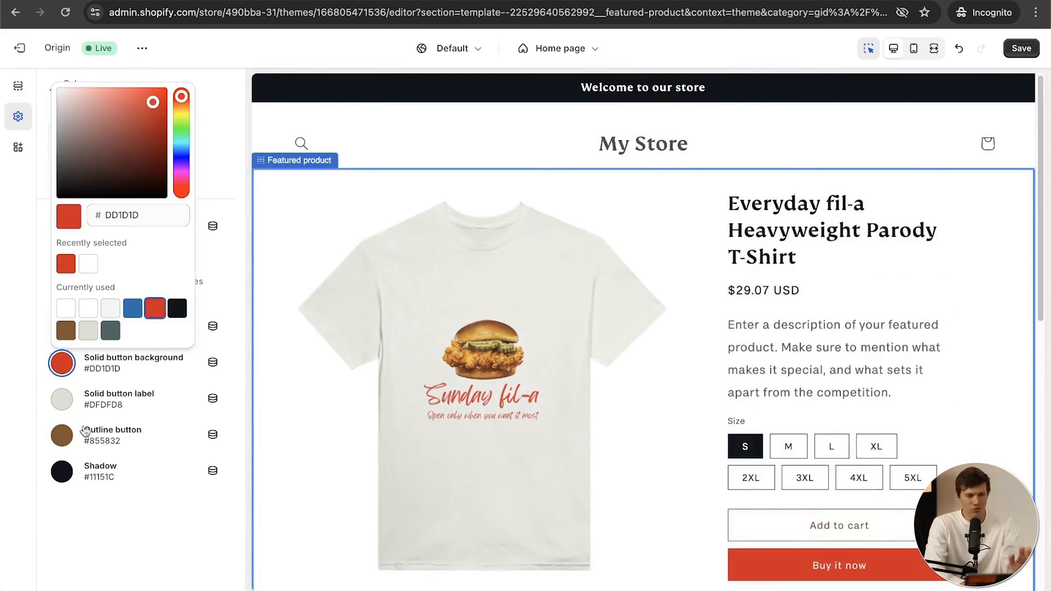
pyautogui.click(66, 330)
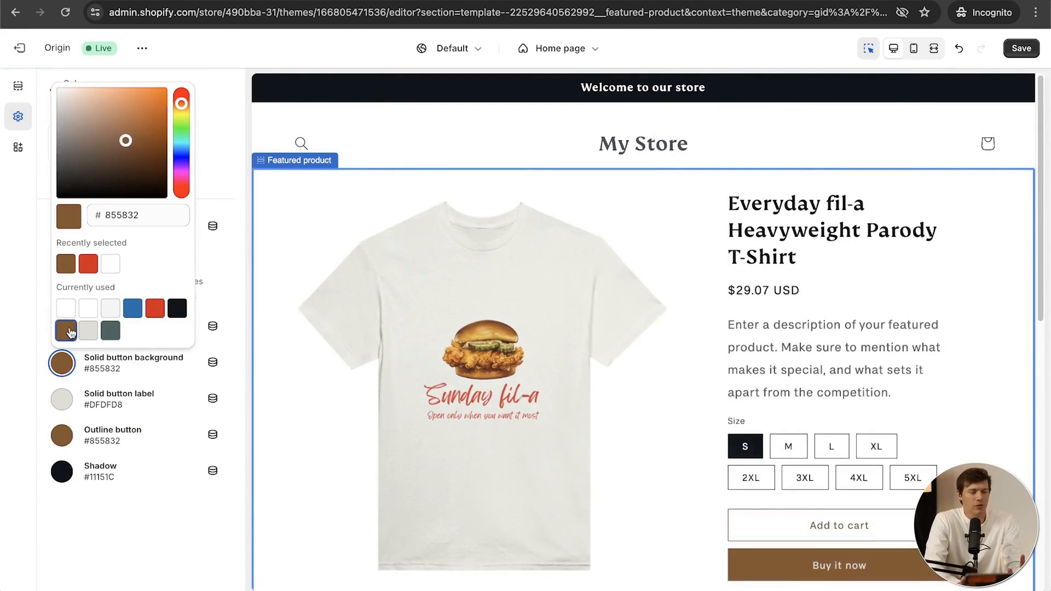
pyautogui.click(94, 160)
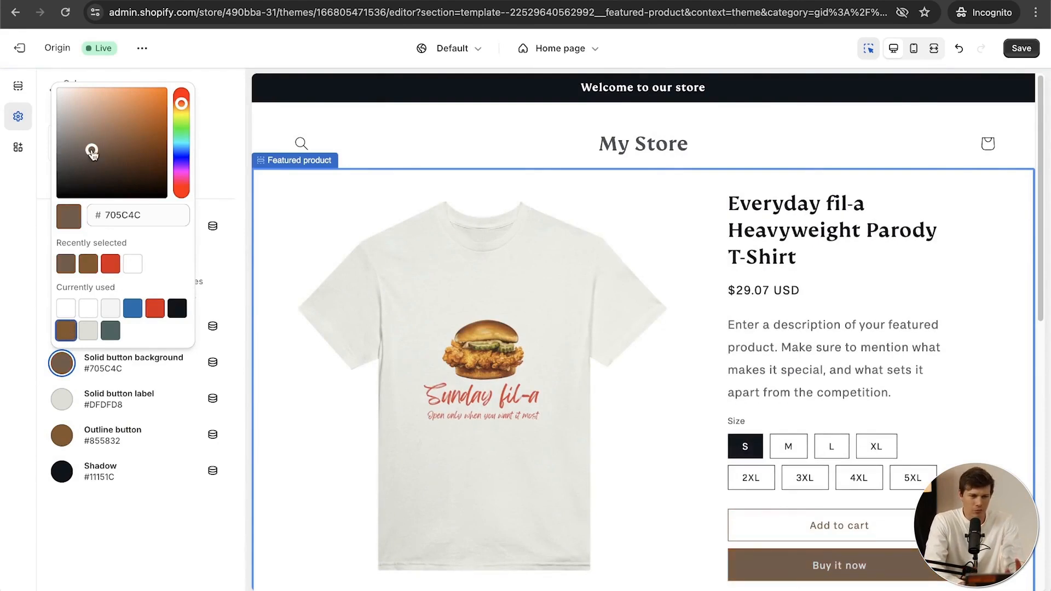
pyautogui.click(120, 175)
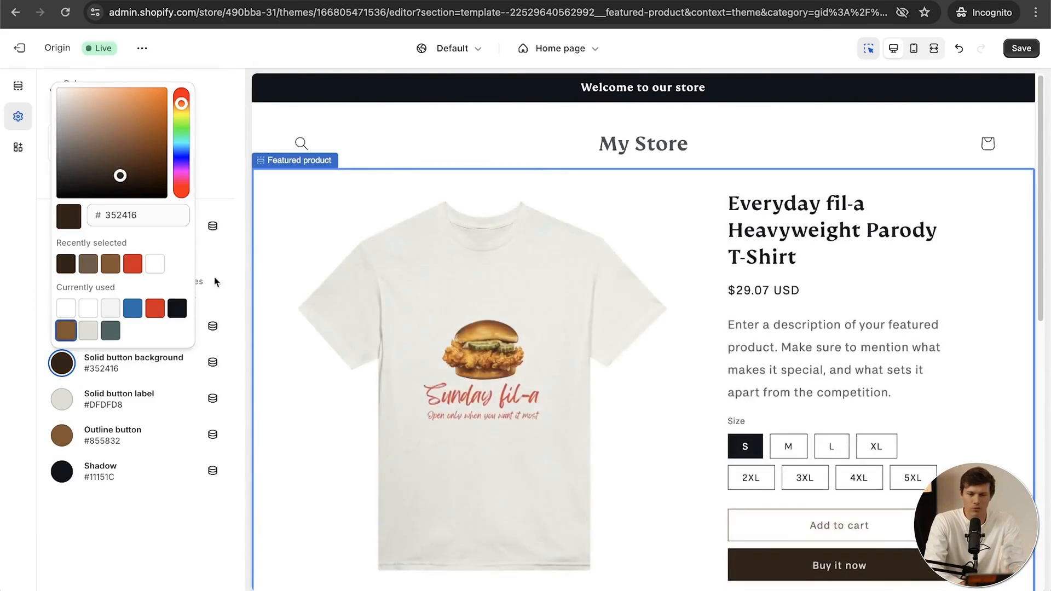
# Step: Set Scheme 1's outline button color to #503015 and return to the list of color schemes
pyautogui.click(62, 444)
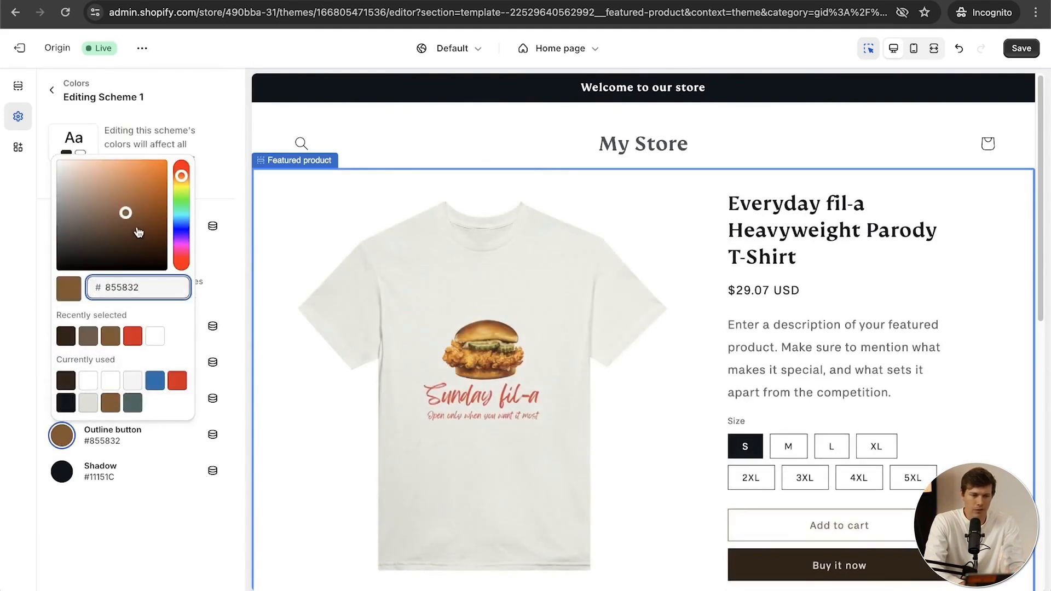
pyautogui.click(137, 237)
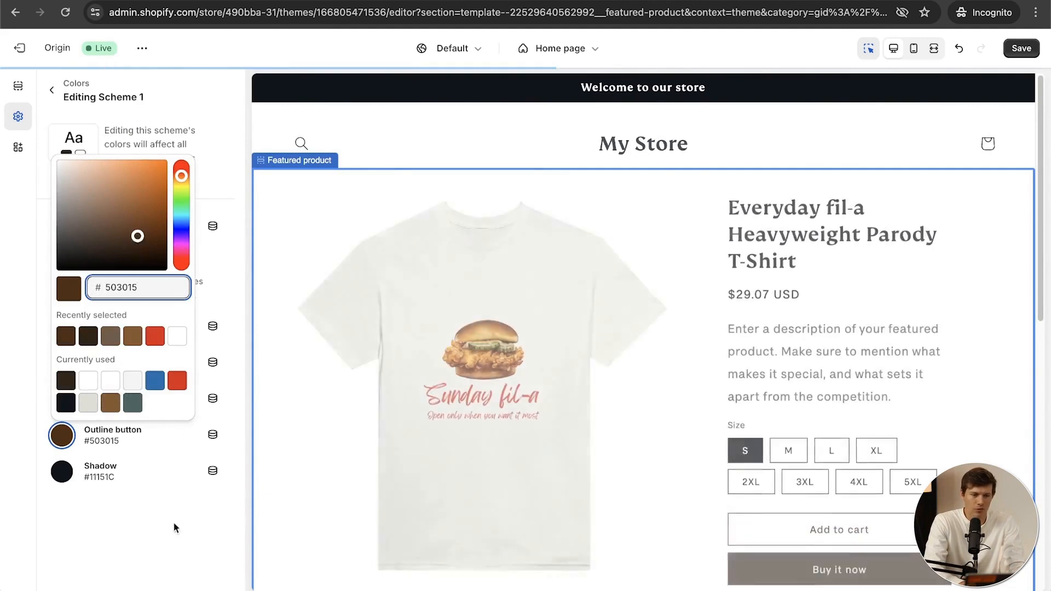
pyautogui.click(173, 523)
pyautogui.click(53, 91)
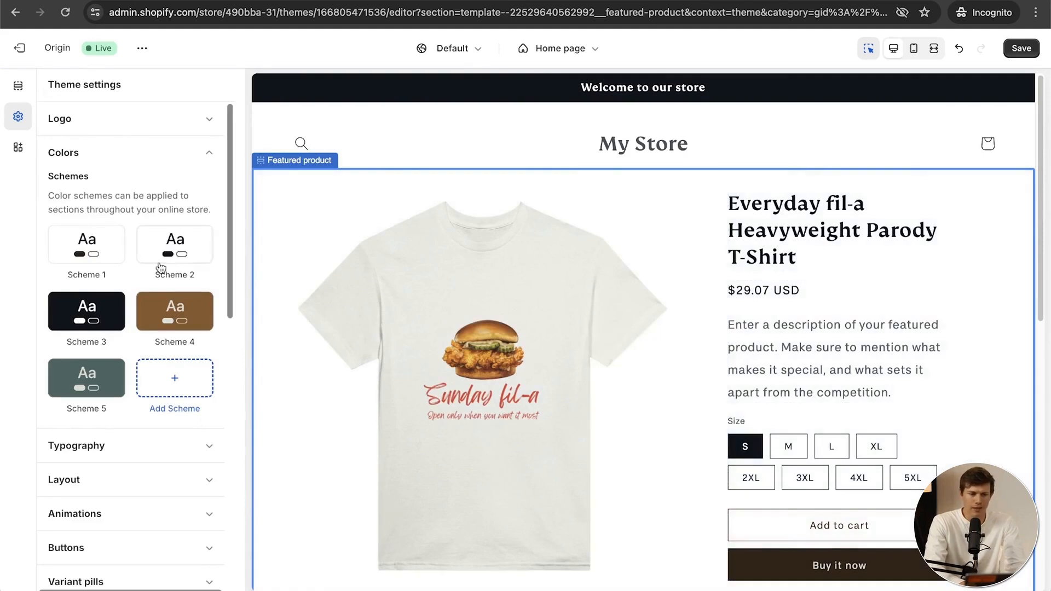
# Step: Set the background of color Scheme 3 to #352416 and return to the color schemes
pyautogui.scroll(-8, 809, 260)
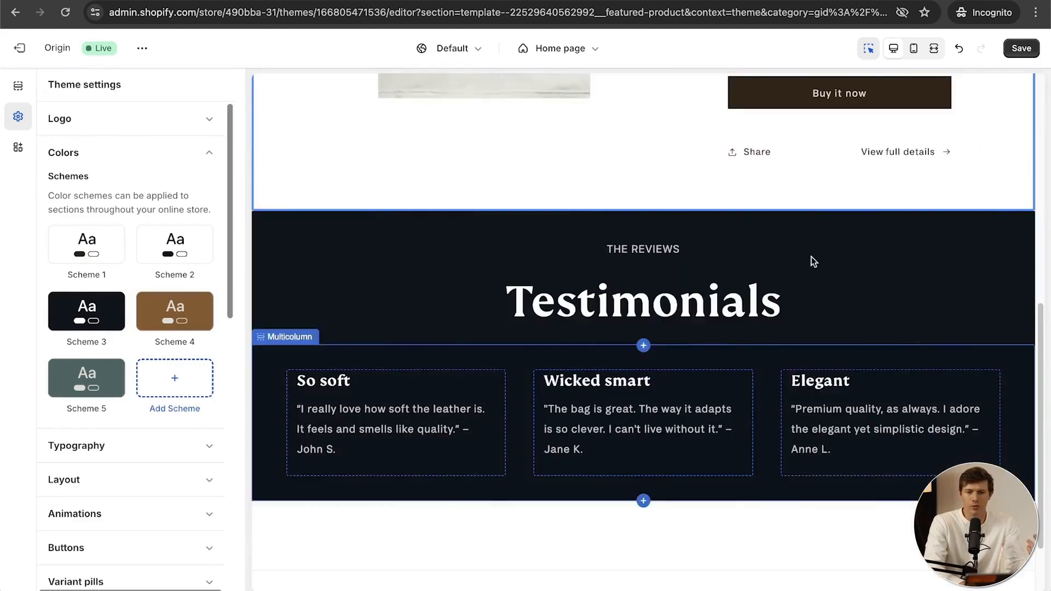
pyautogui.click(104, 316)
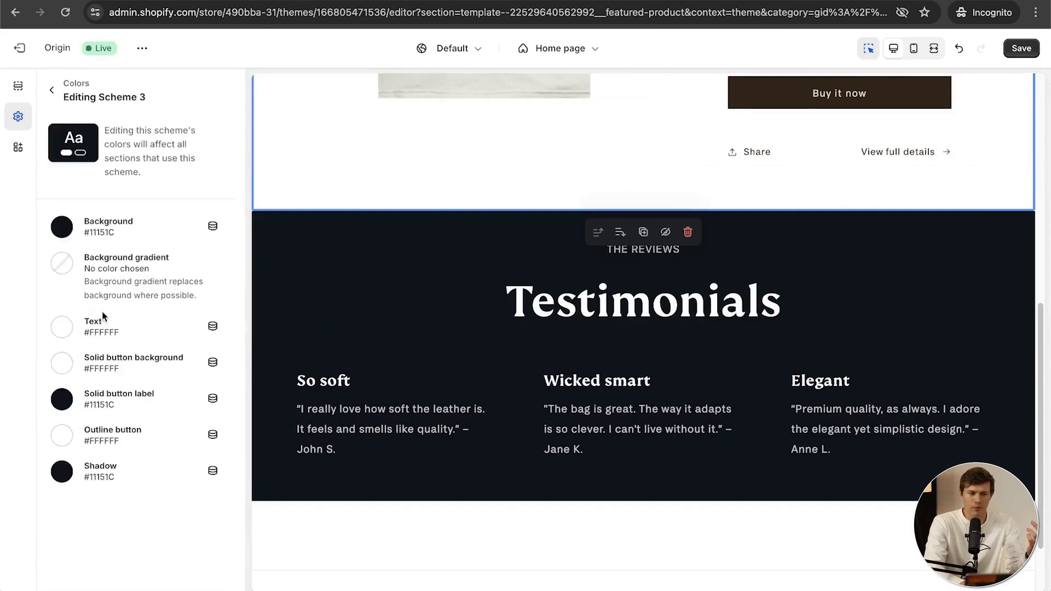
pyautogui.click(64, 231)
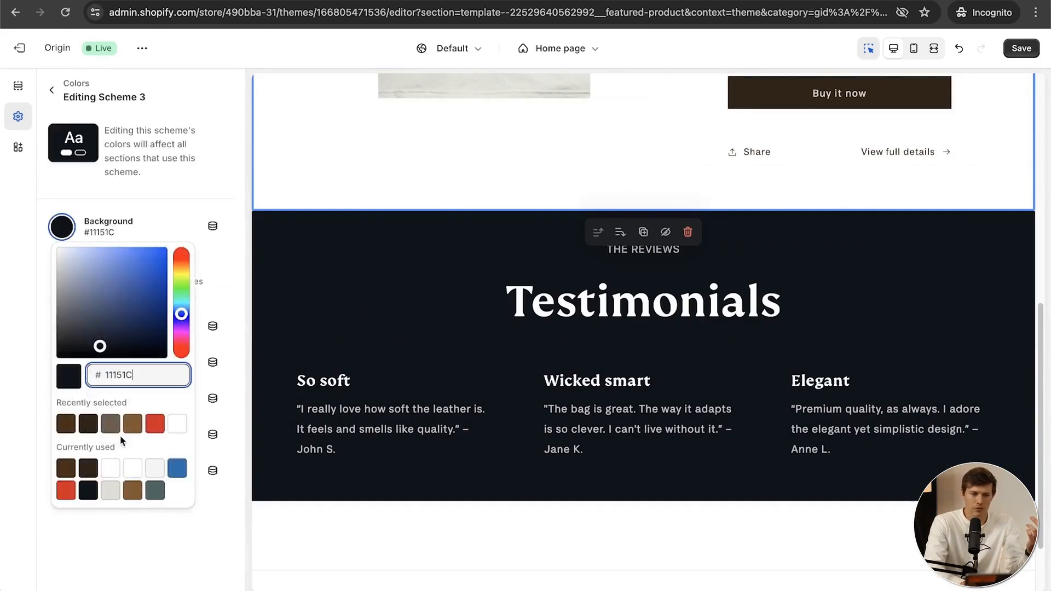
pyautogui.click(66, 424)
pyautogui.click(88, 468)
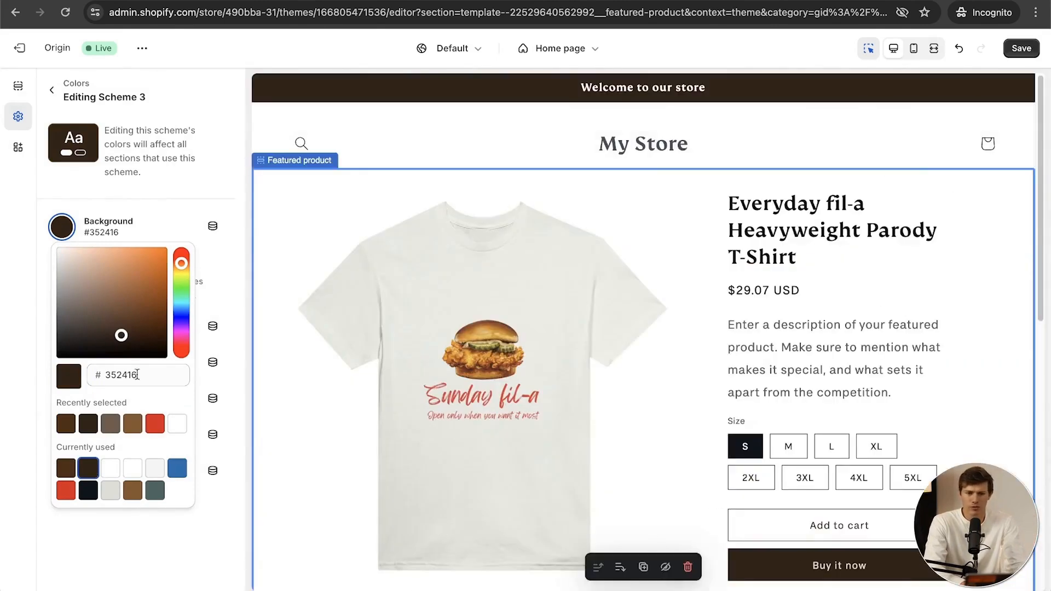
pyautogui.click(53, 91)
pyautogui.click(53, 91)
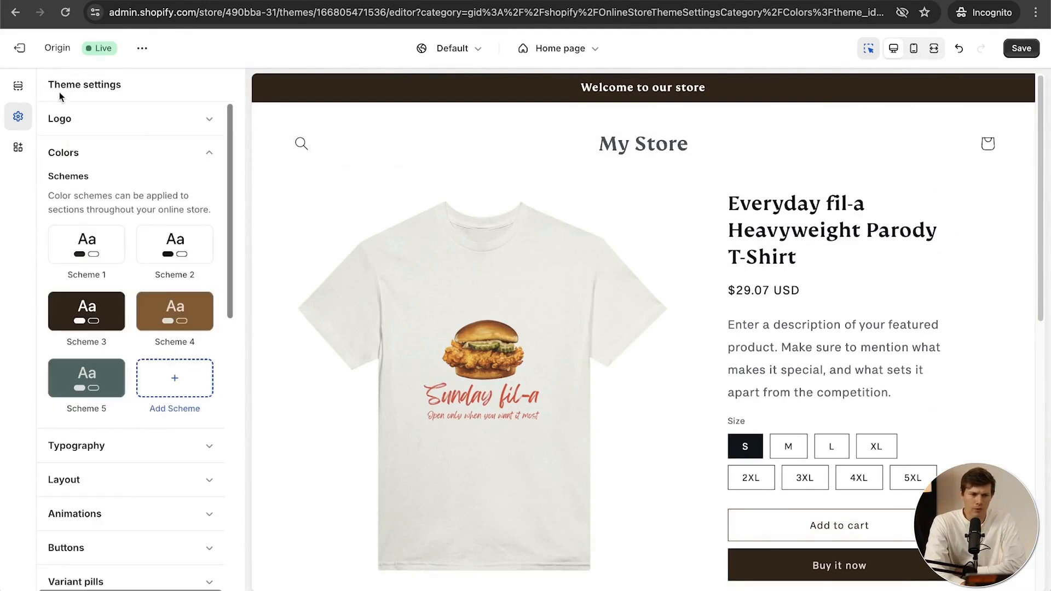
# Step: Look over the remaining theme settings categories and return to the home page's section list
pyautogui.click(192, 162)
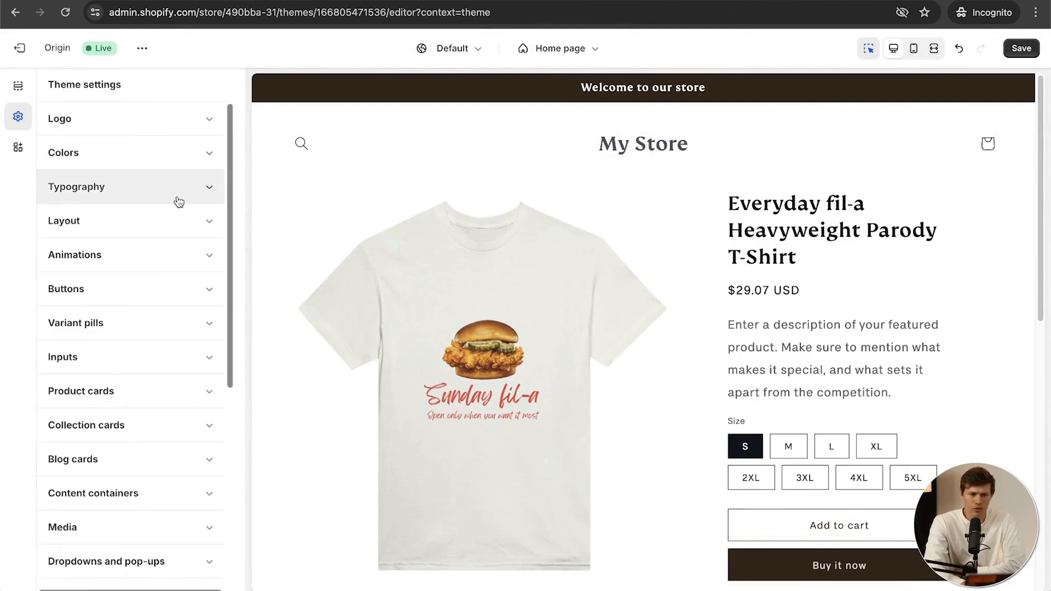
pyautogui.scroll(-8, 548, 257)
pyautogui.scroll(-3, 550, 260)
pyautogui.scroll(10, 550, 260)
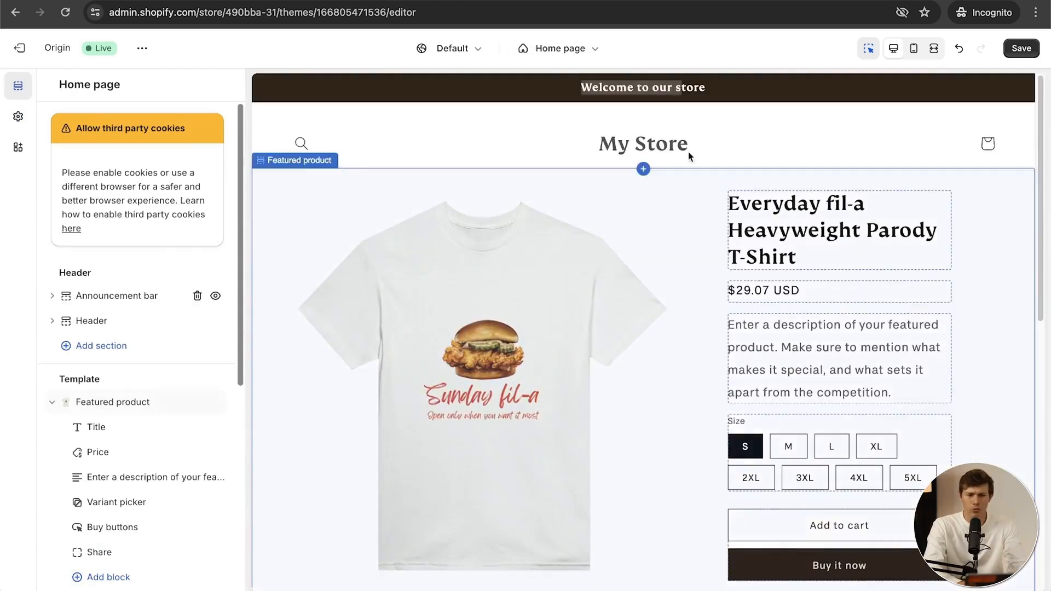
# Step: Set the announcement bar's text to "Save 10% With Code CHICKEN"
pyautogui.click(715, 90)
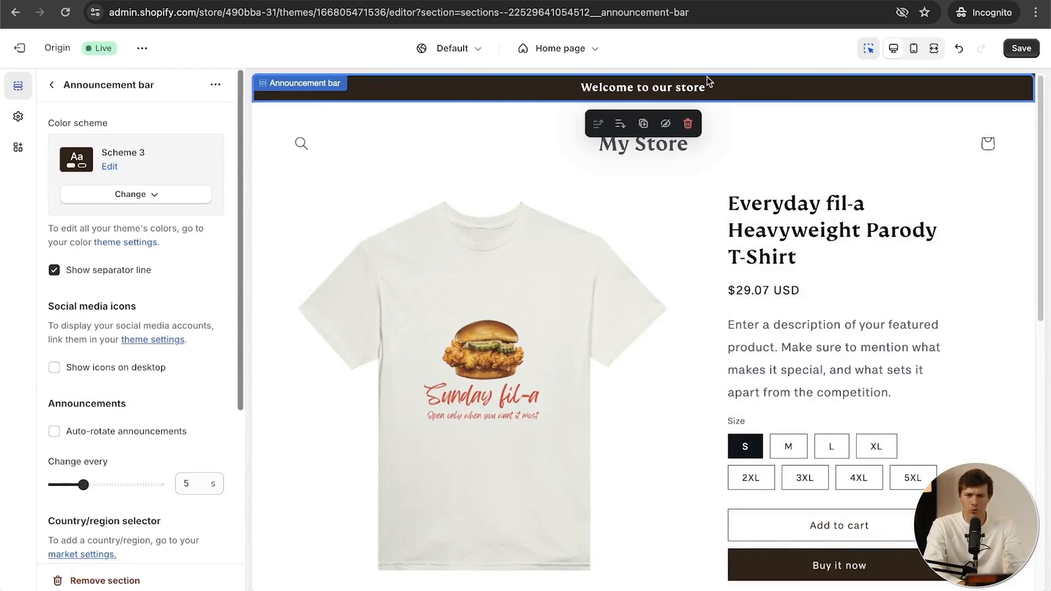
pyautogui.click(53, 85)
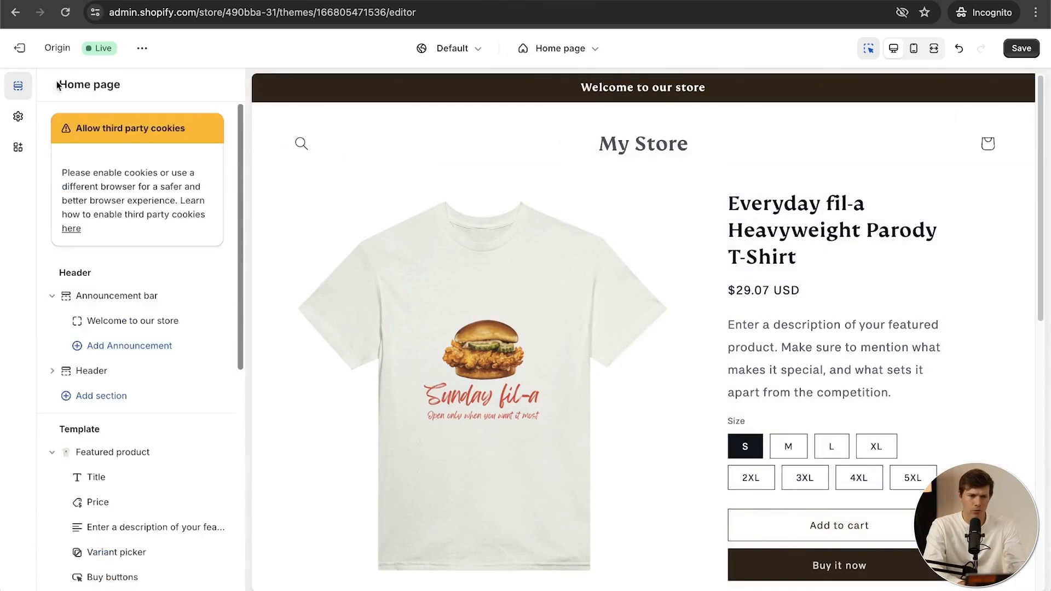
pyautogui.scroll(-2, 104, 295)
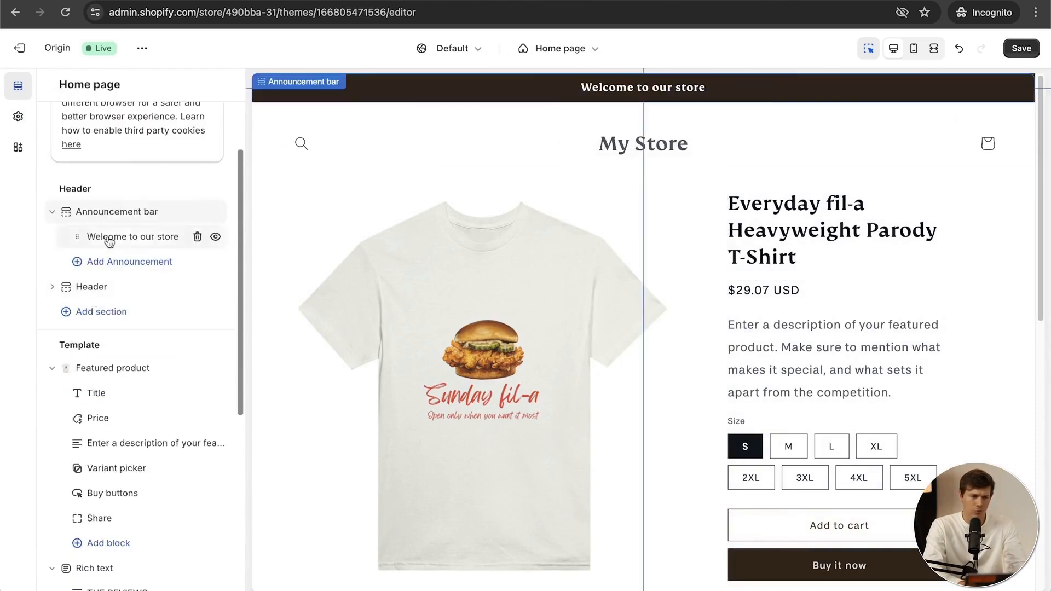
pyautogui.click(109, 238)
pyautogui.tripleClick(176, 146)
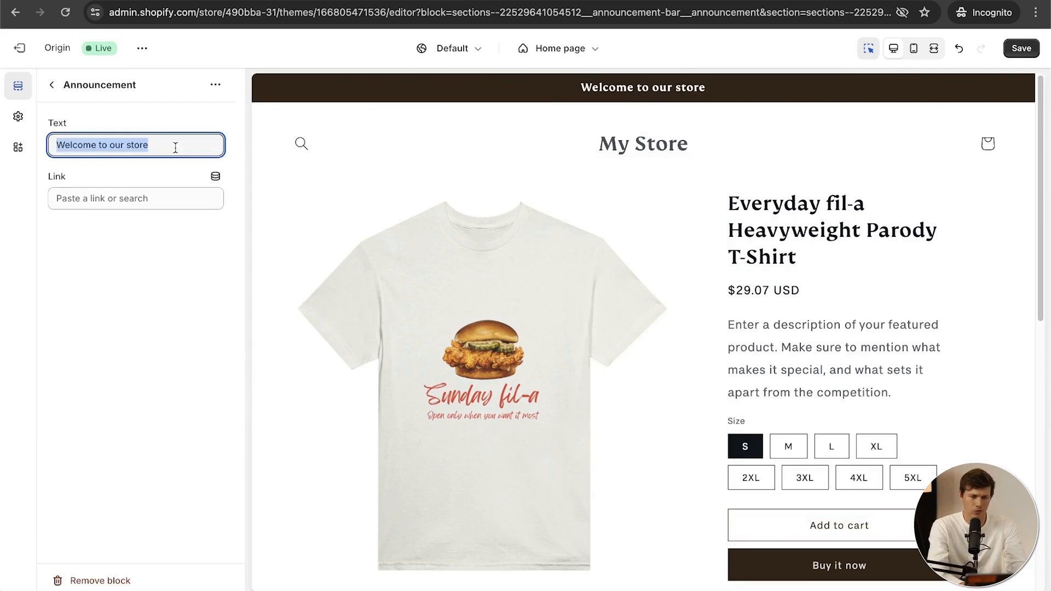
pyautogui.write('Save 10')
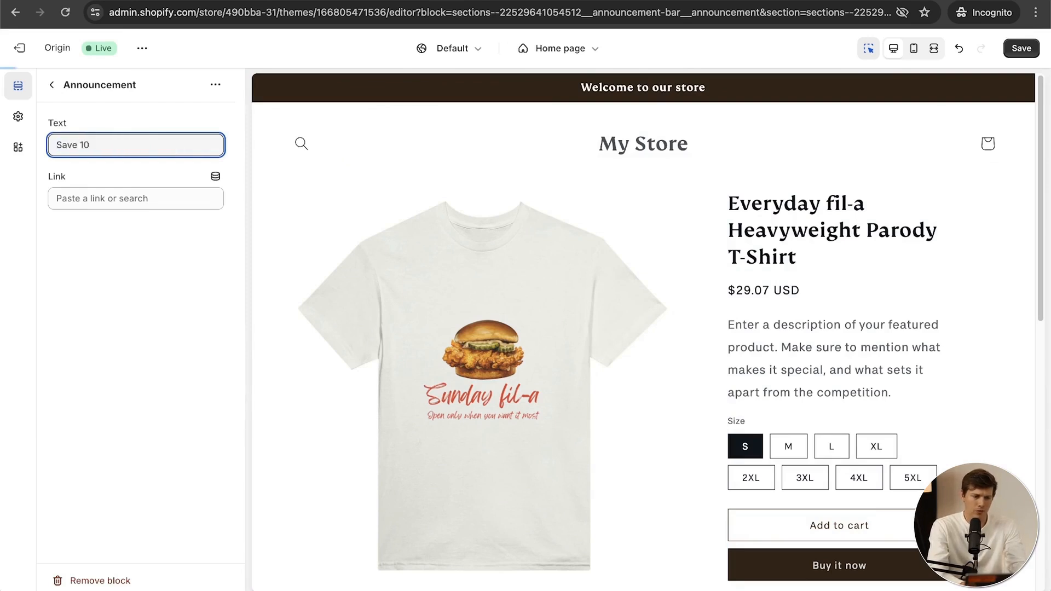
pyautogui.write('% With Code CHICKEN')
# Step: Link the announcement to the Everyday fil-a Heavyweight Parody T-Shirt product
pyautogui.click(143, 198)
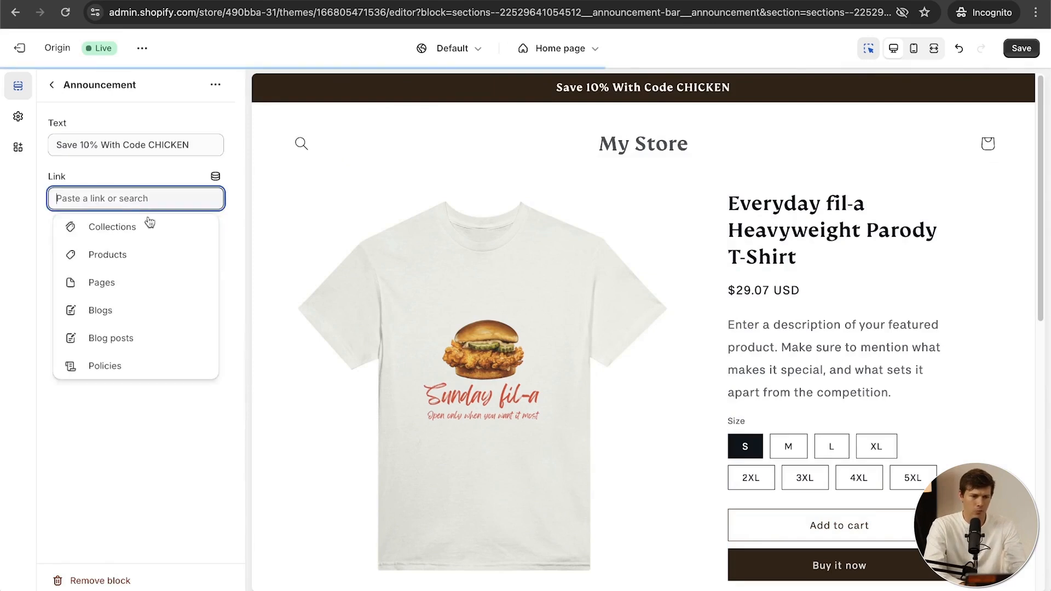
pyautogui.click(132, 258)
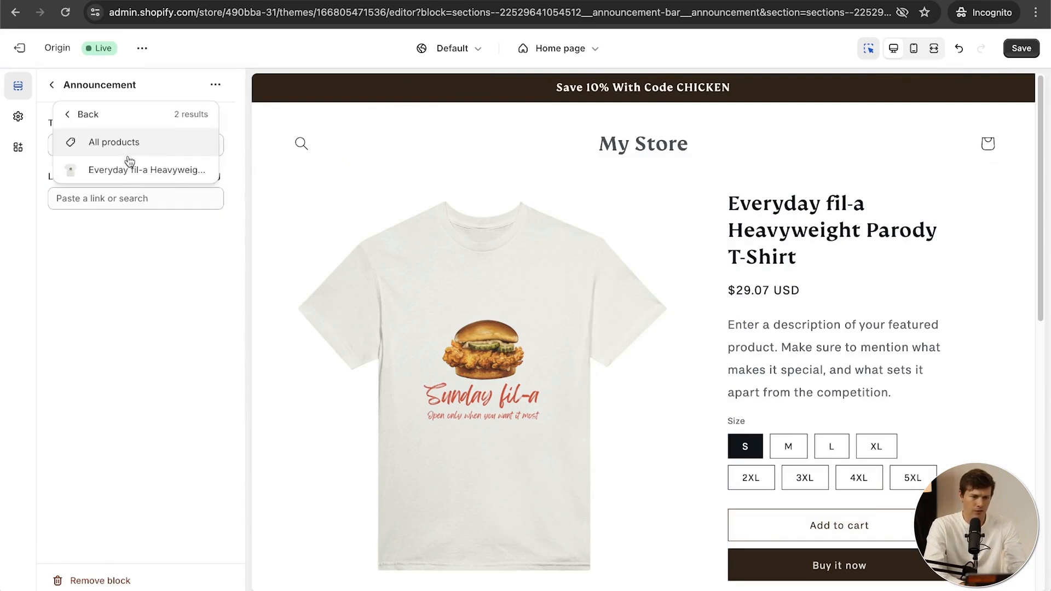
pyautogui.click(130, 167)
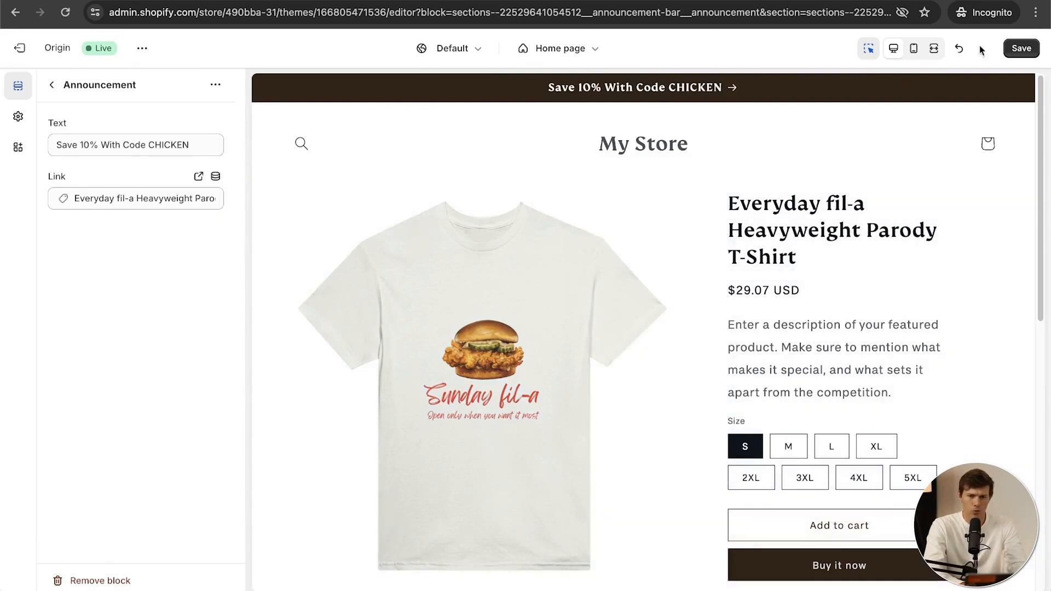
# Step: Save the theme changes and exit the theme editor
pyautogui.click(1020, 49)
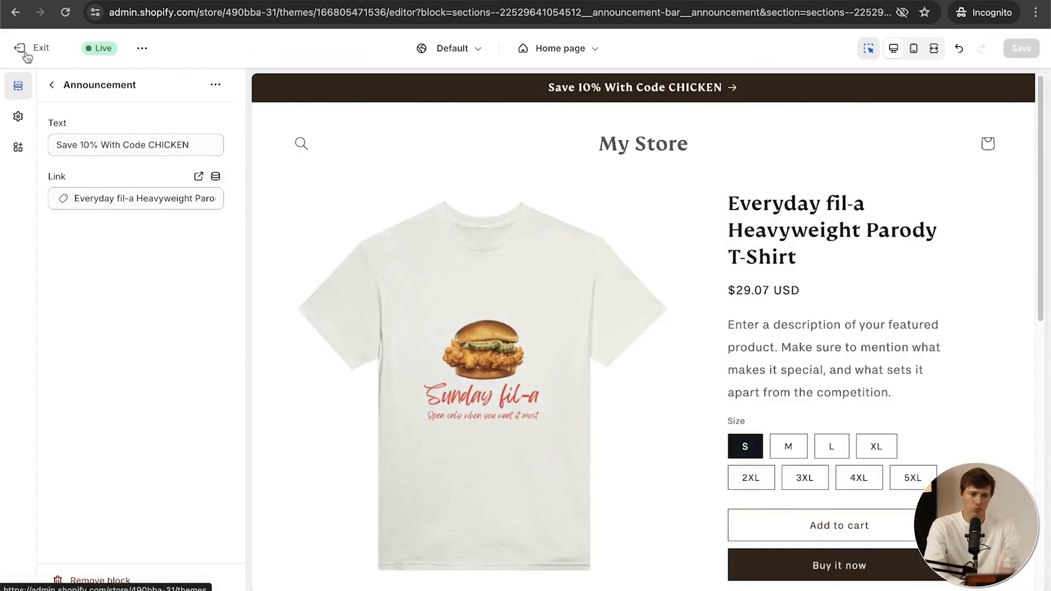
pyautogui.click(25, 51)
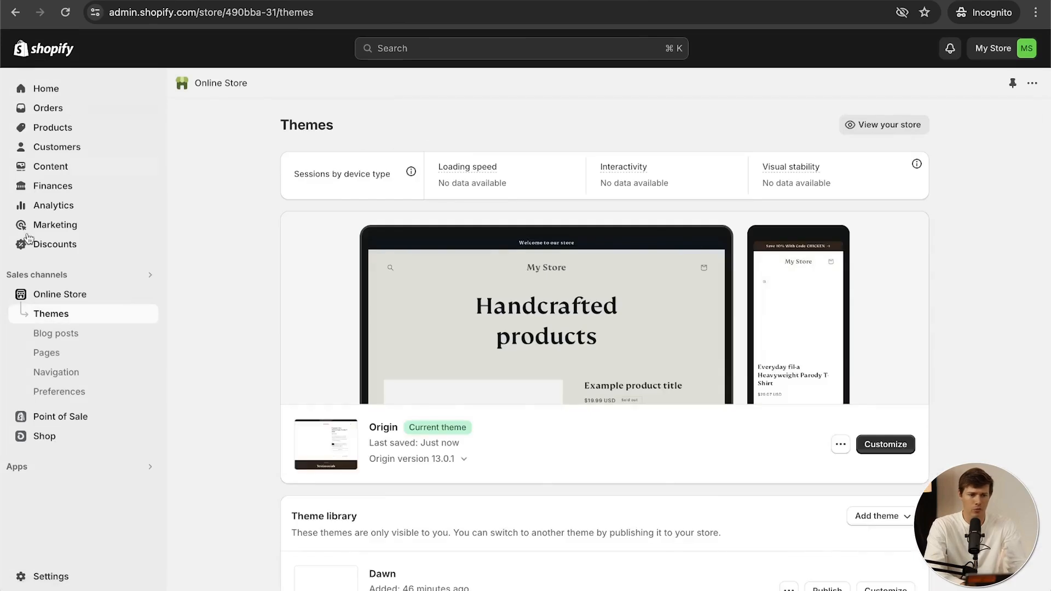
# Step: Rename the store to Everyday fil-a in the profile section of the store details and save it
pyautogui.click(47, 573)
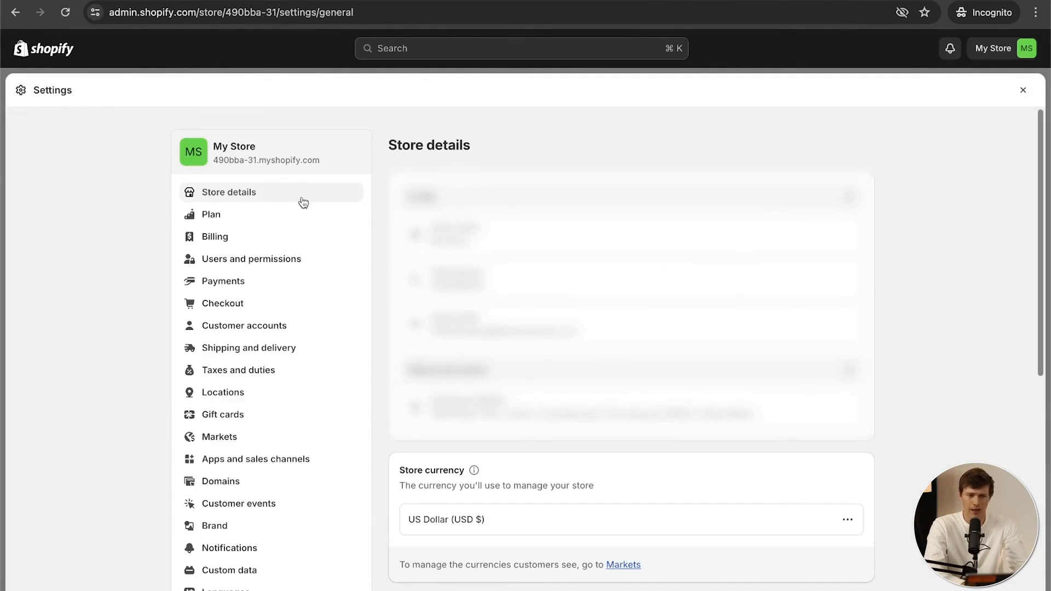
pyautogui.click(853, 199)
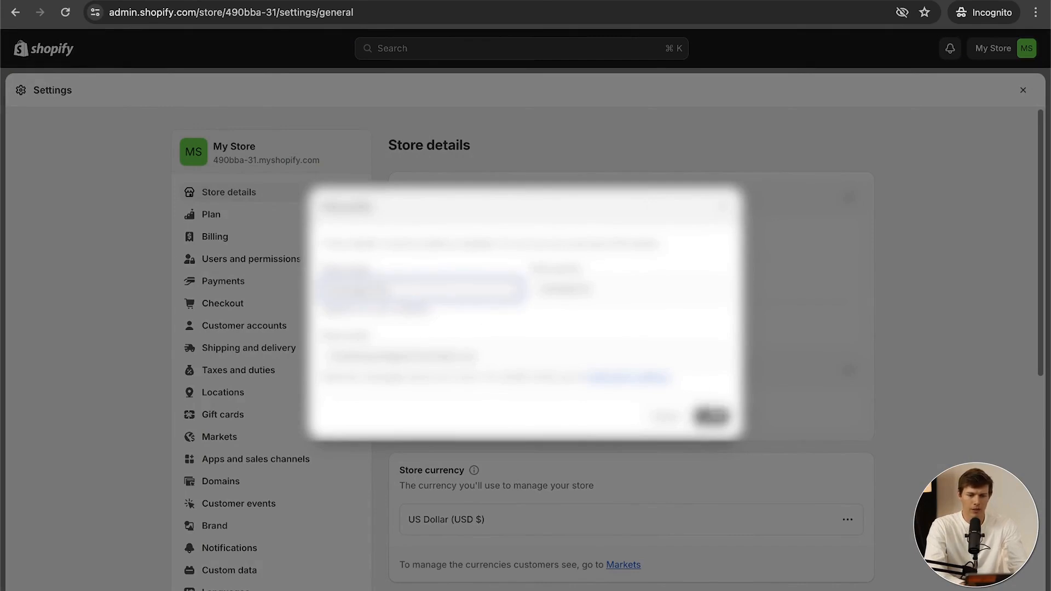
pyautogui.click(711, 416)
# Step: Review the payment methods, the Shopify Payments account setup requirements and the taxes and duties settings
pyautogui.click(266, 282)
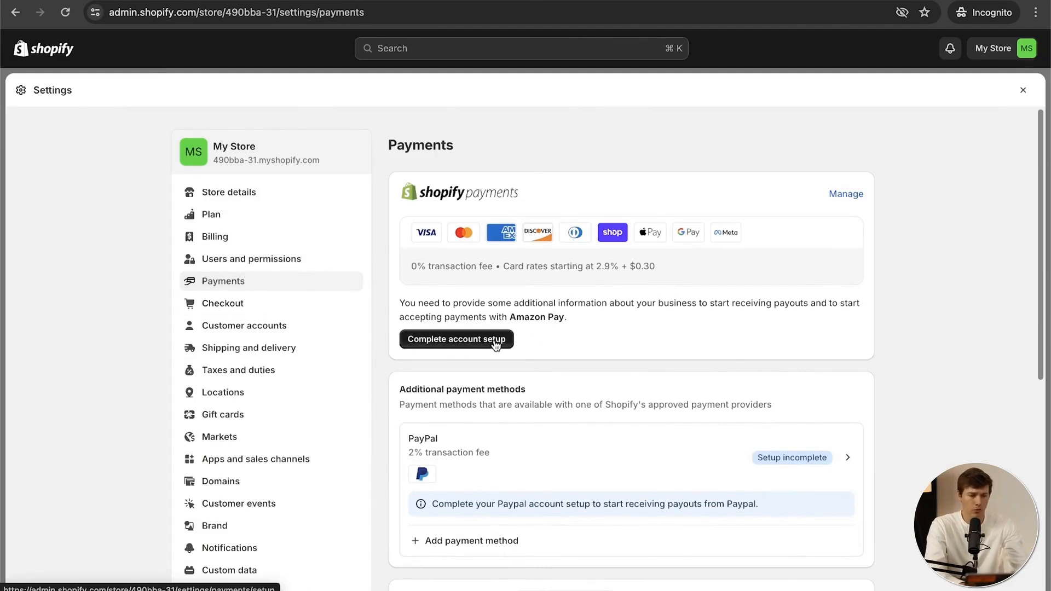
pyautogui.scroll(-3, 538, 465)
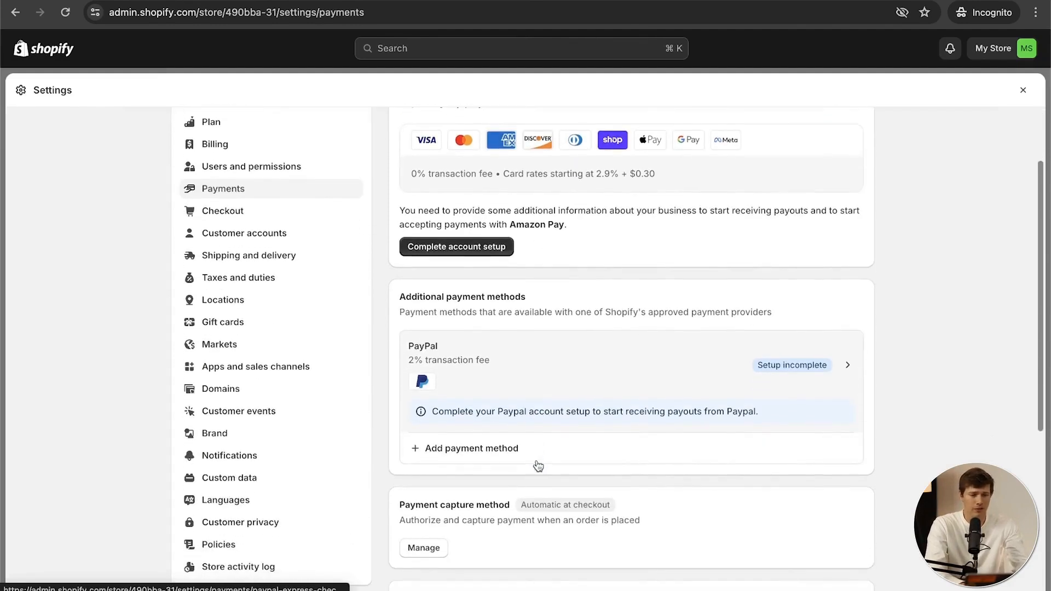
pyautogui.scroll(3, 536, 461)
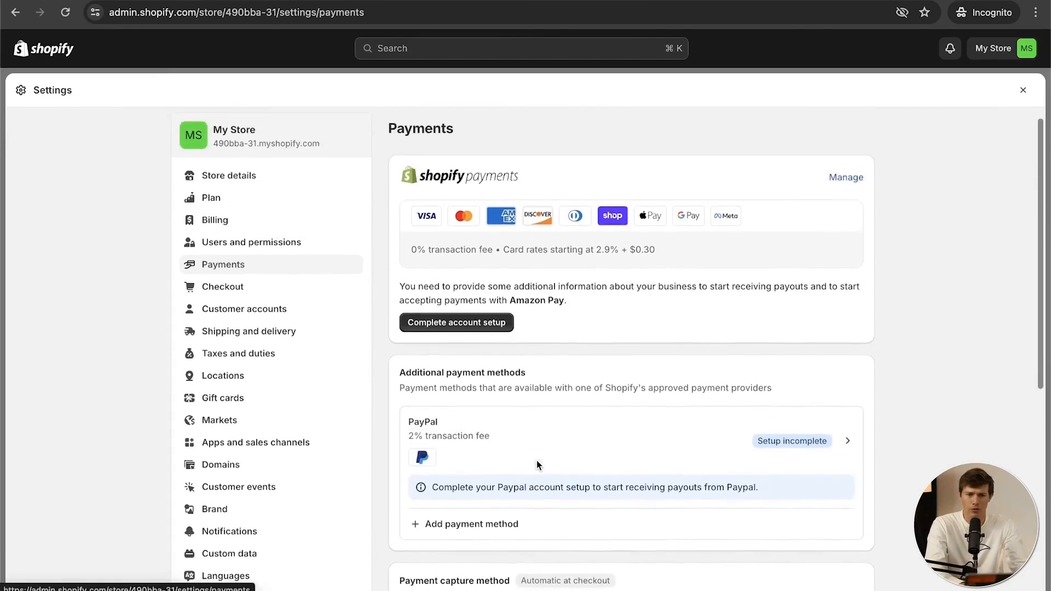
pyautogui.click(498, 337)
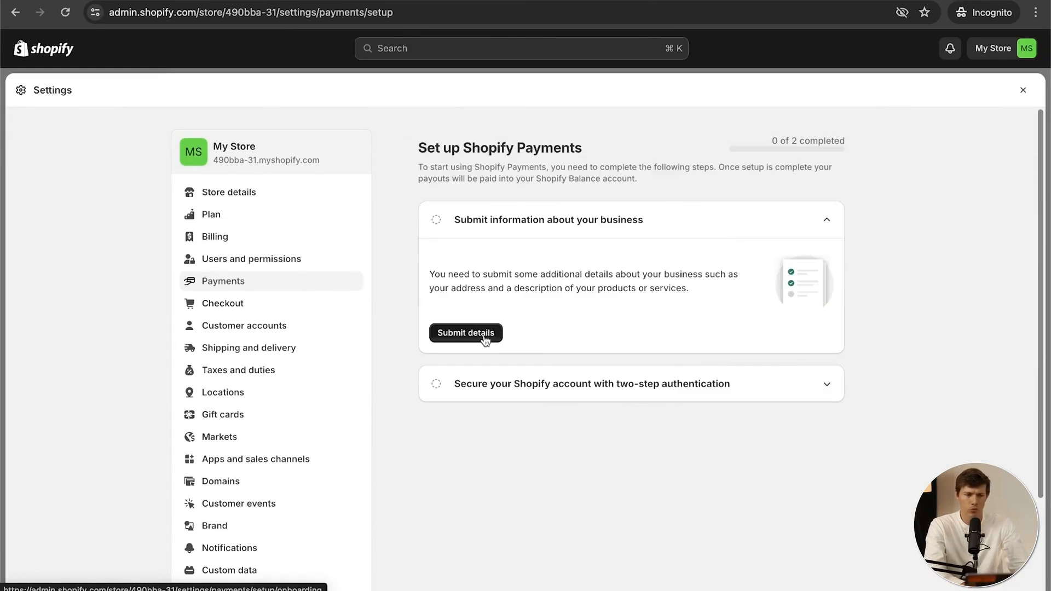
pyautogui.click(306, 272)
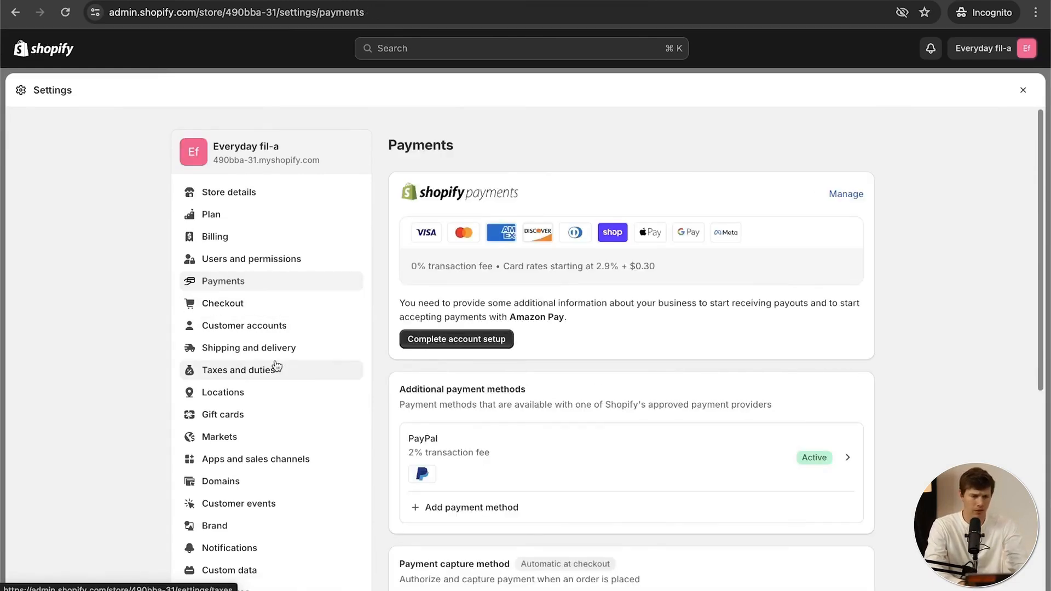
pyautogui.scroll(-3, 277, 365)
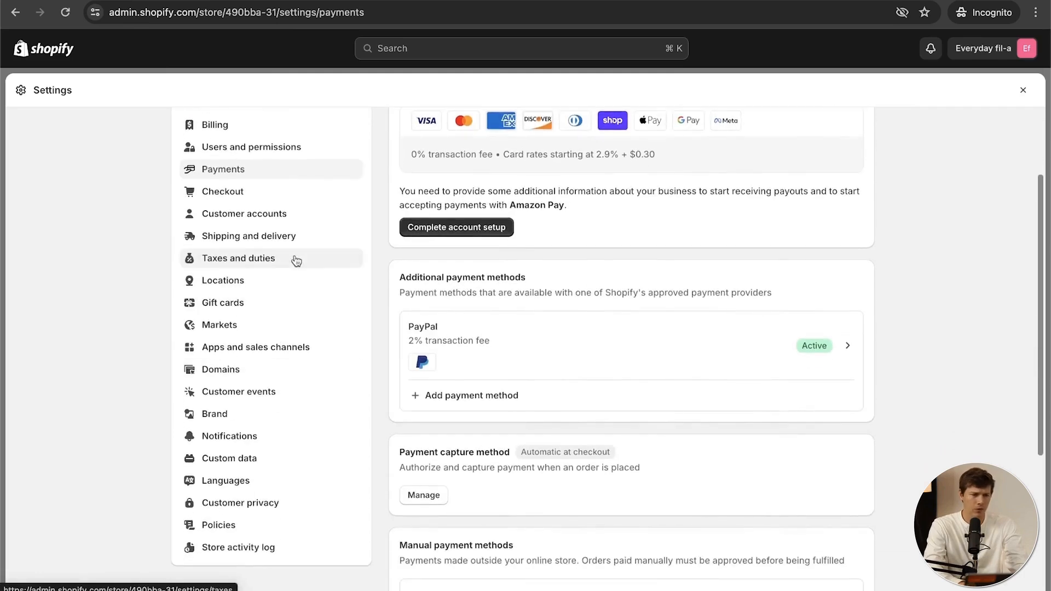
pyautogui.click(269, 375)
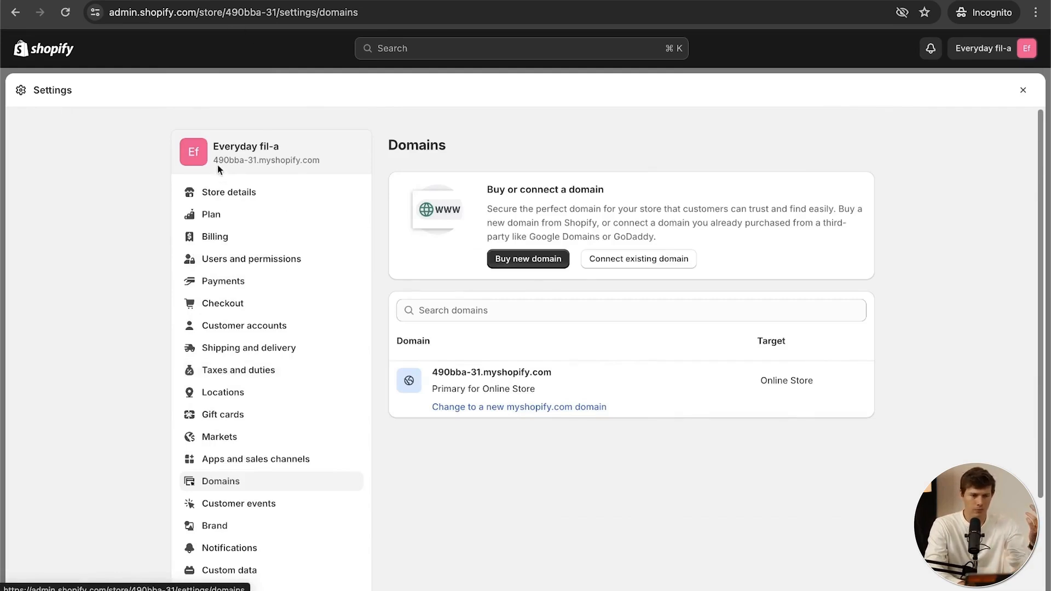
# Step: Search for "sundayfila" as a new domain and buy sundayfila.com using the prefilled contact information
pyautogui.click(537, 262)
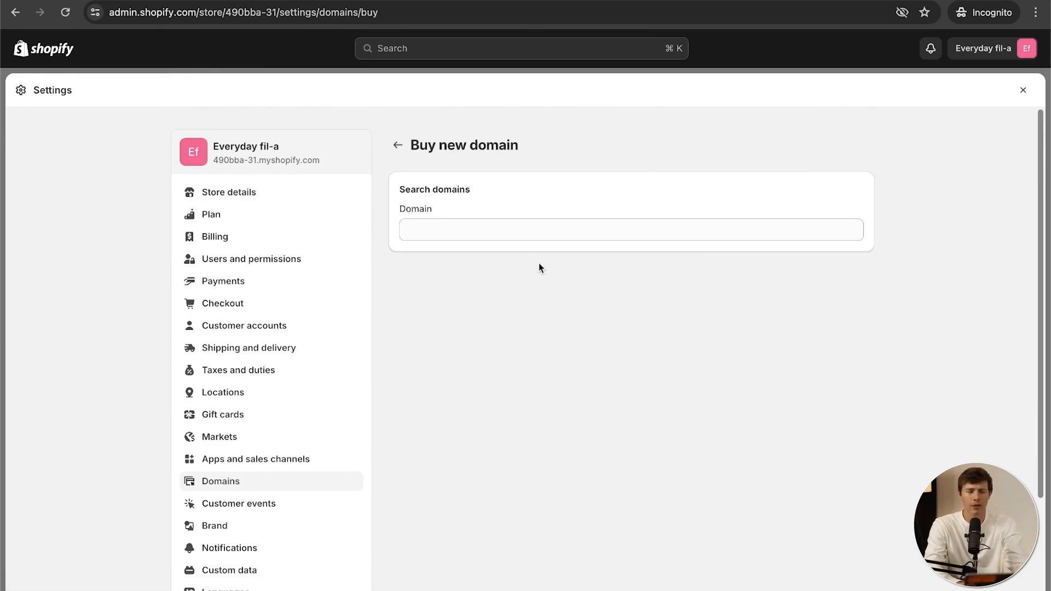
pyautogui.click(585, 236)
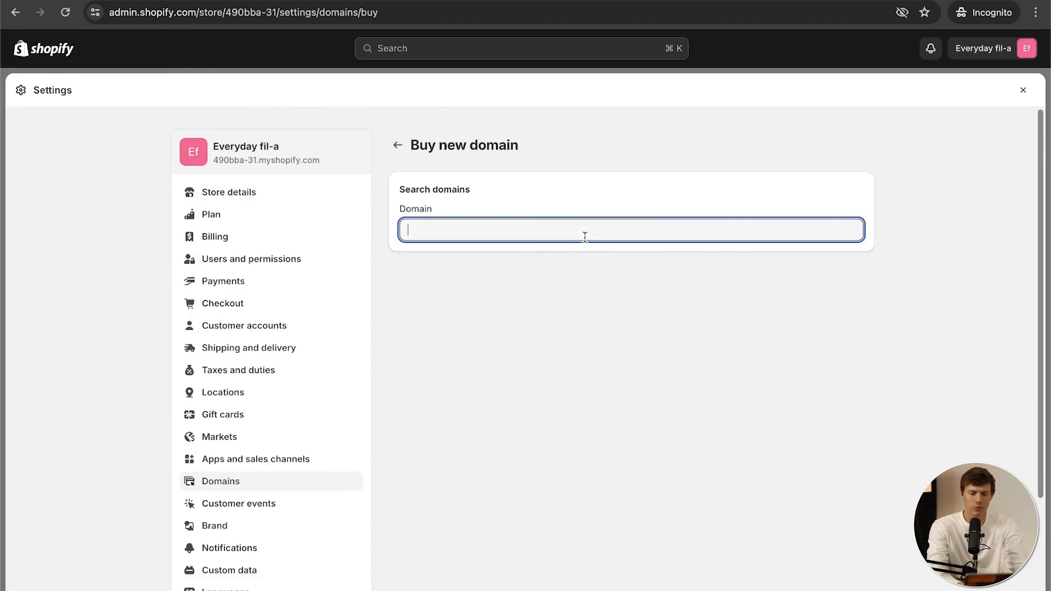
pyautogui.write('sundayfila')
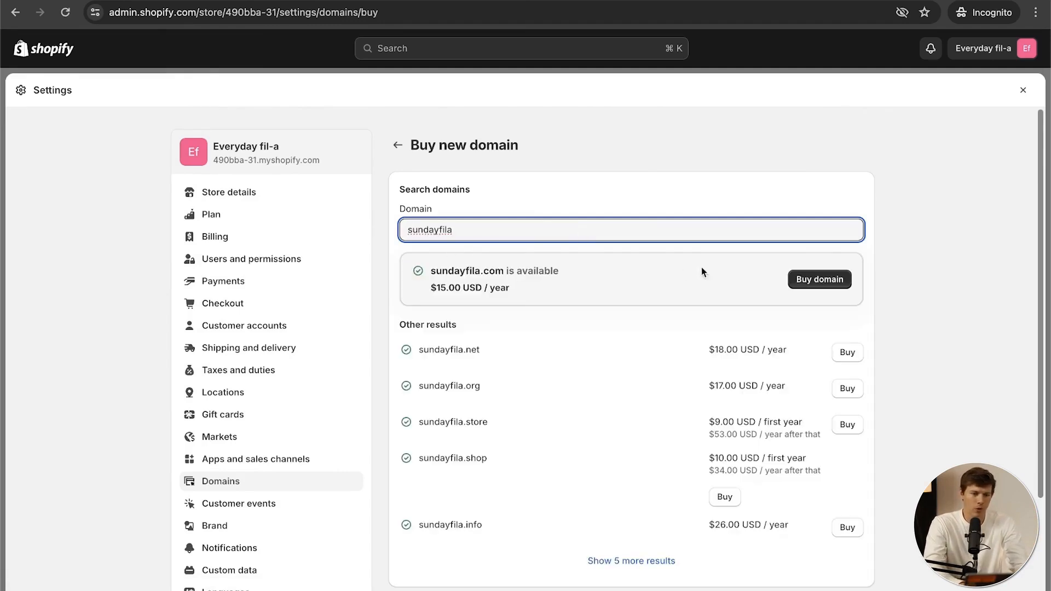
pyautogui.click(827, 282)
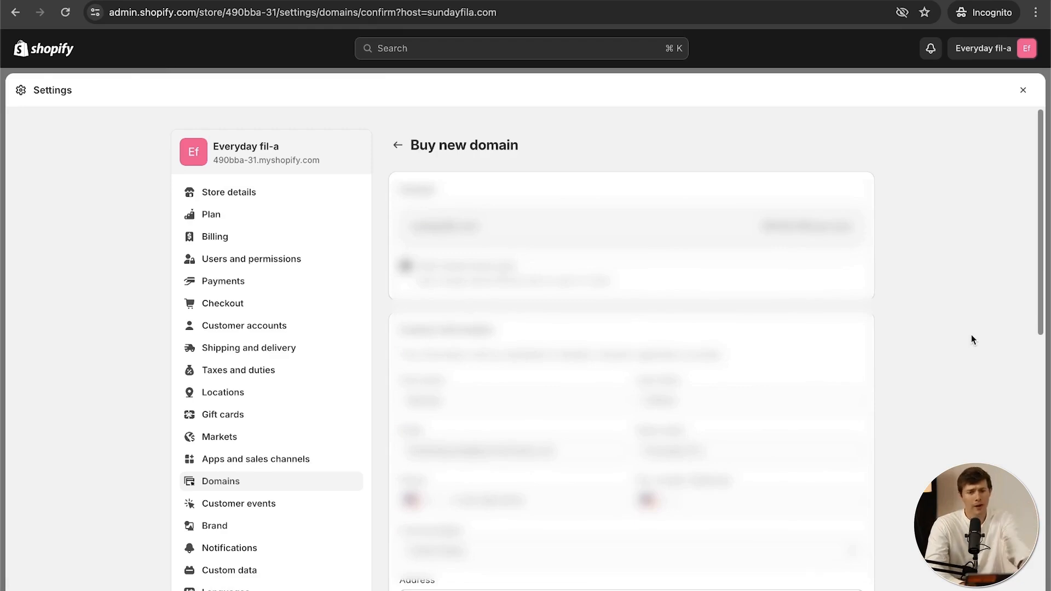
pyautogui.scroll(-2, 970, 335)
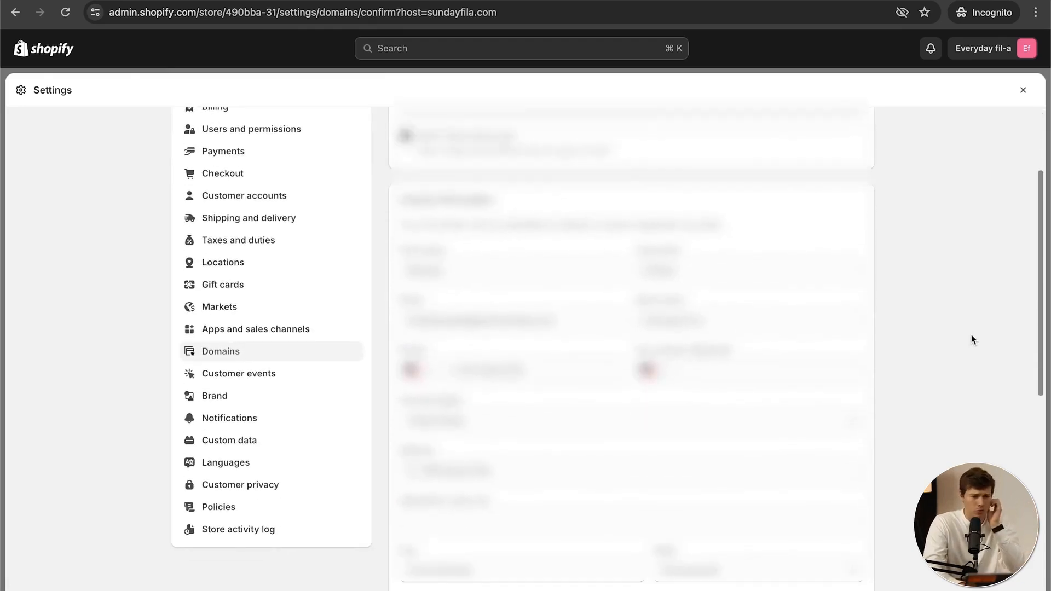
pyautogui.scroll(-7, 970, 336)
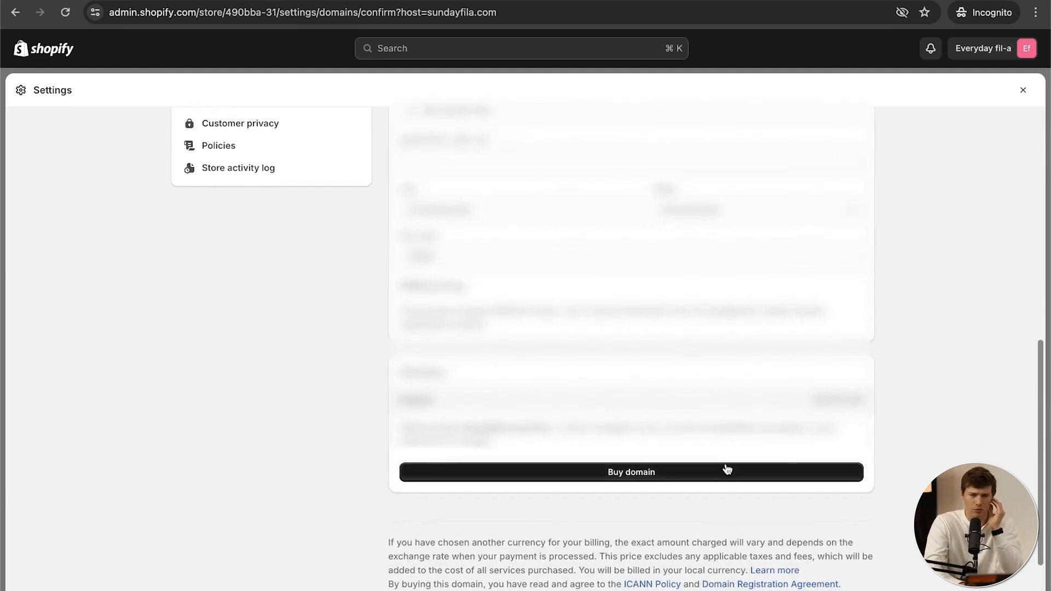
pyautogui.click(720, 474)
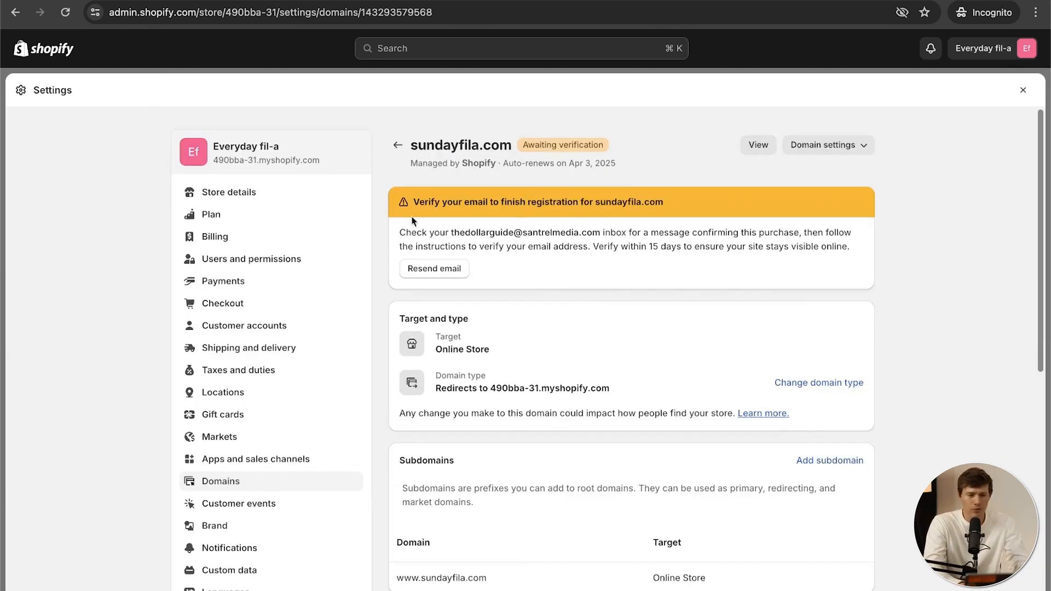
# Step: Create the written return and refund policy and the privacy policy from the store's templates
pyautogui.scroll(-2, 275, 499)
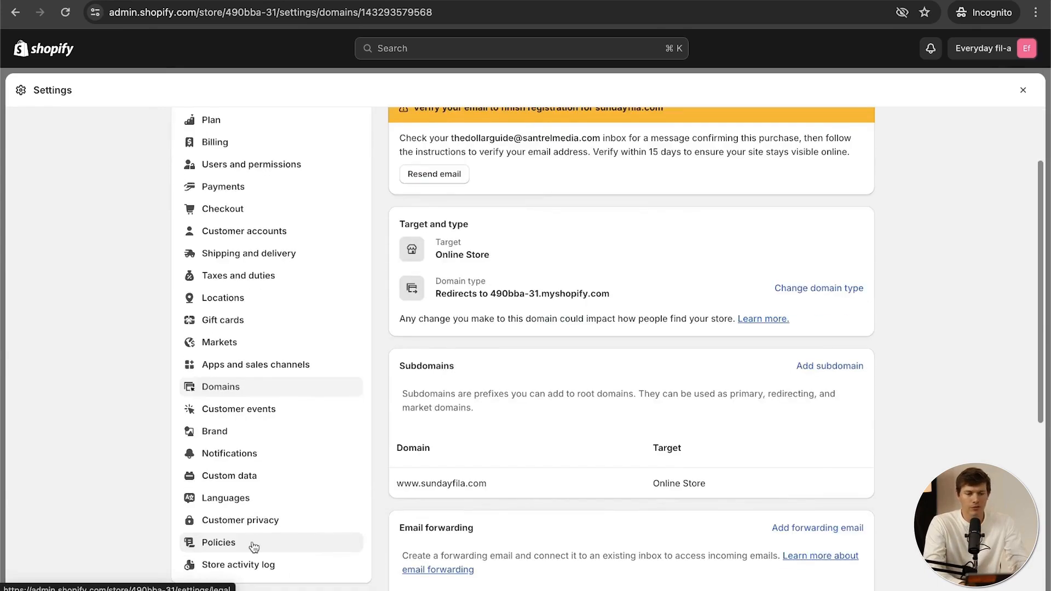
pyautogui.click(254, 545)
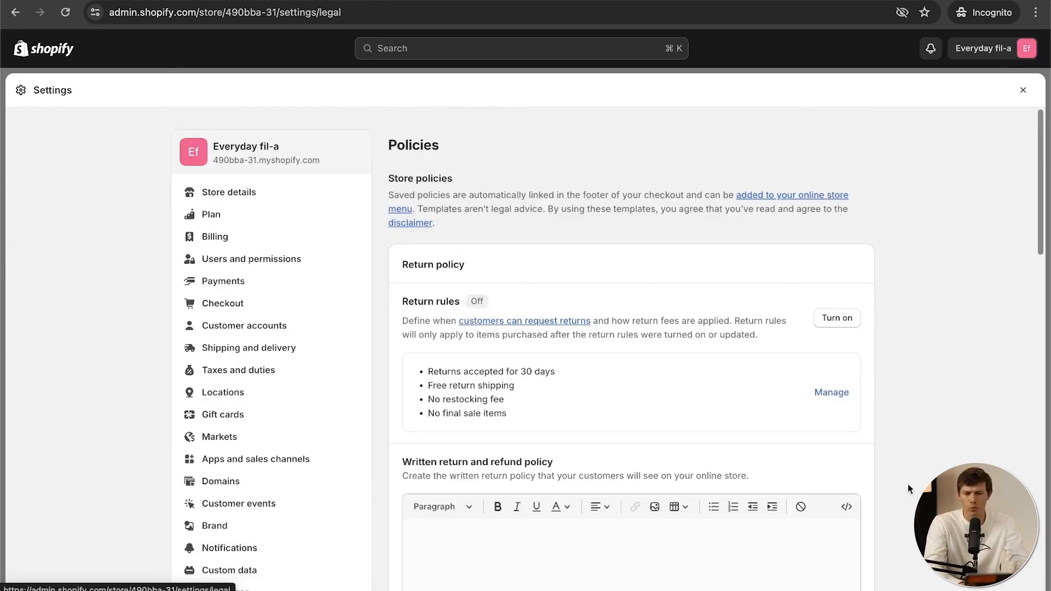
pyautogui.scroll(-5, 474, 438)
pyautogui.click(457, 424)
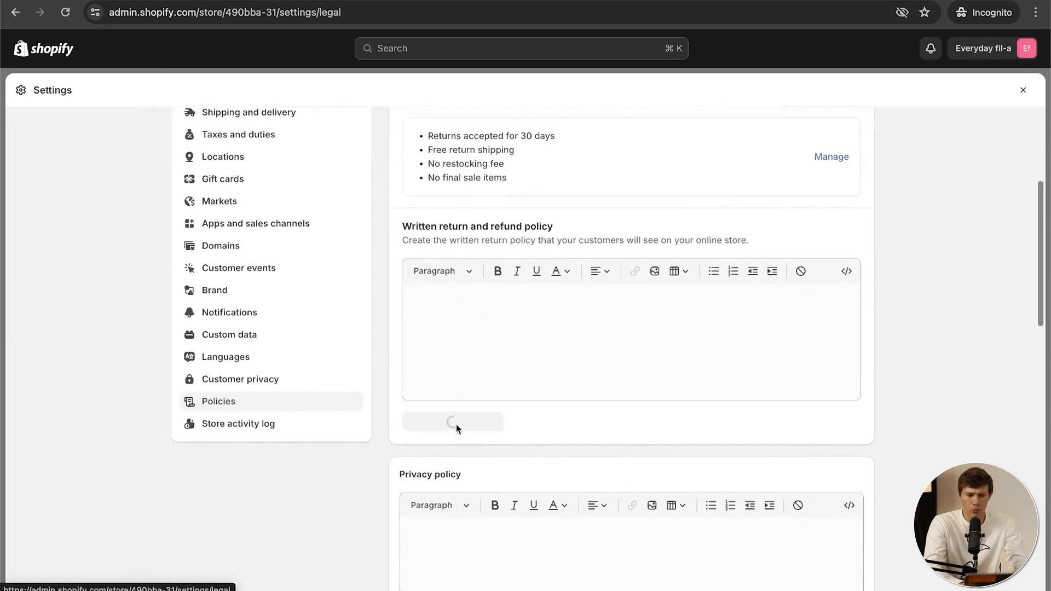
pyautogui.scroll(-10, 965, 429)
pyautogui.click(430, 517)
pyautogui.click(441, 285)
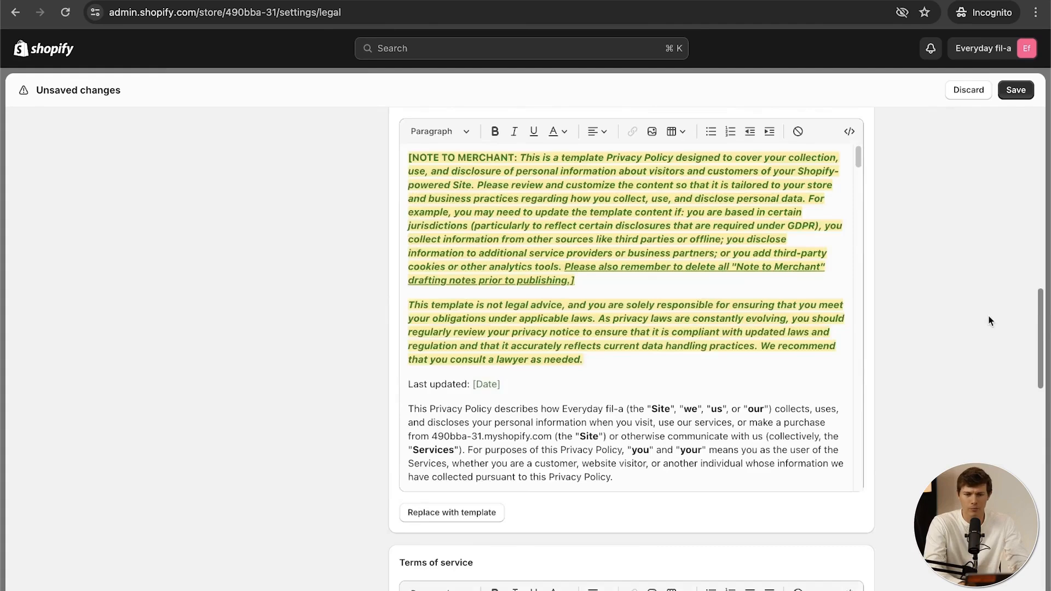
# Step: Check the remaining policy sections, save the store policies and close the settings
pyautogui.scroll(-10, 990, 320)
pyautogui.scroll(-6, 990, 321)
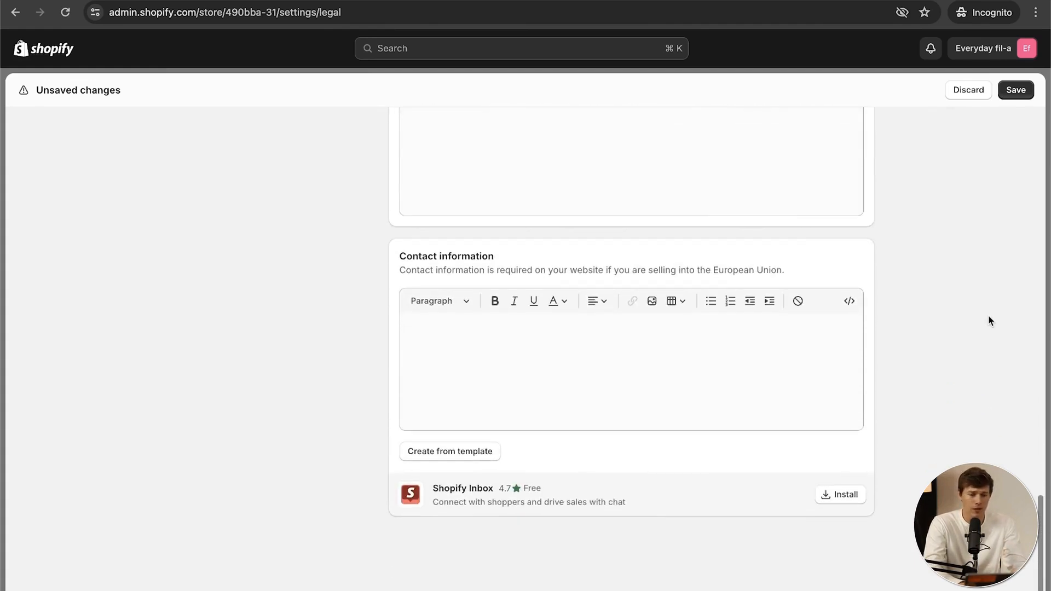
pyautogui.scroll(12, 898, 419)
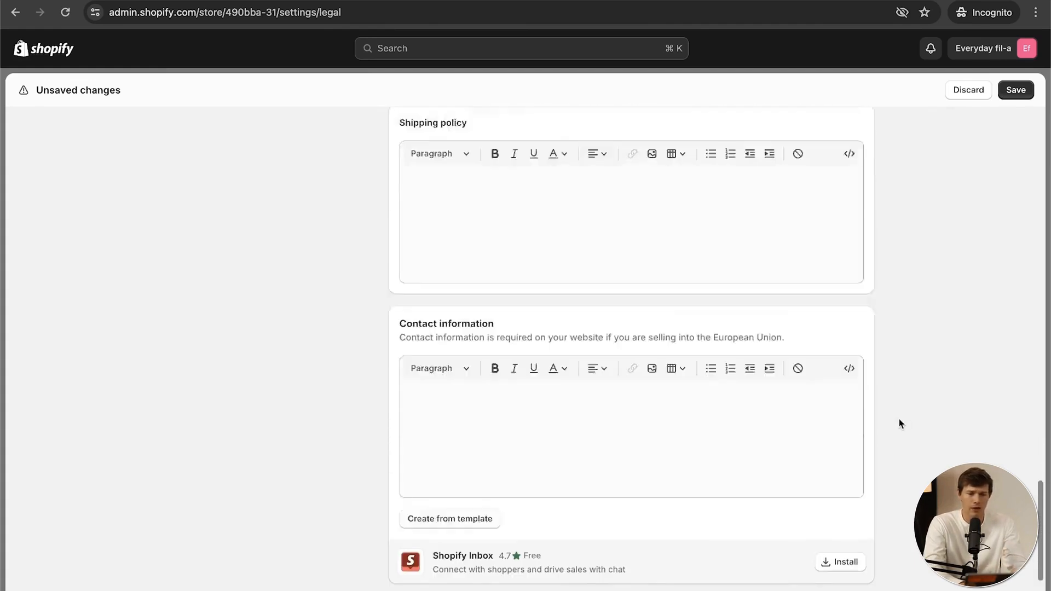
pyautogui.scroll(10, 925, 405)
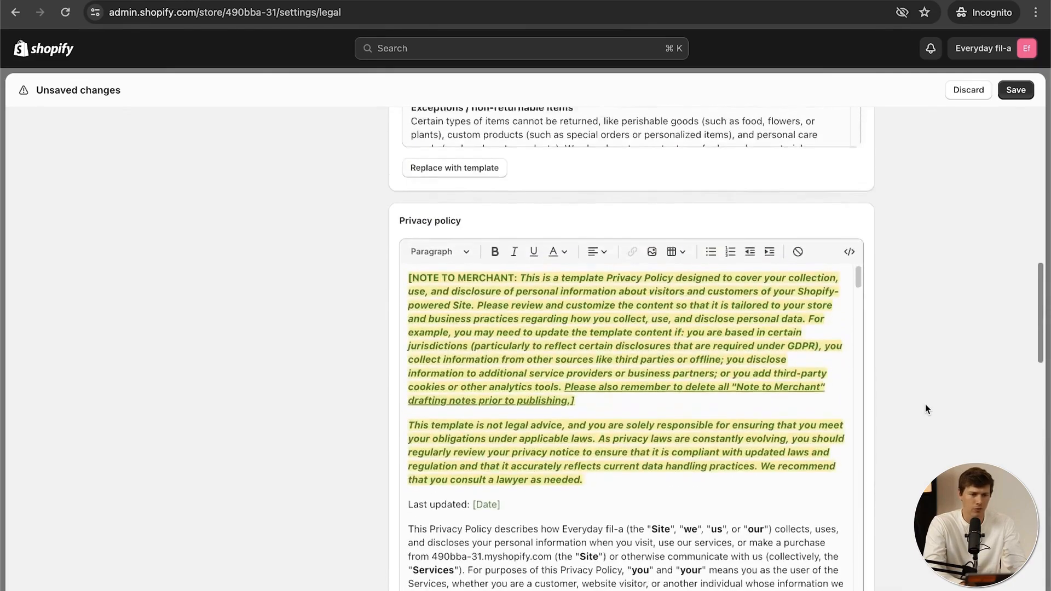
pyautogui.scroll(5, 925, 408)
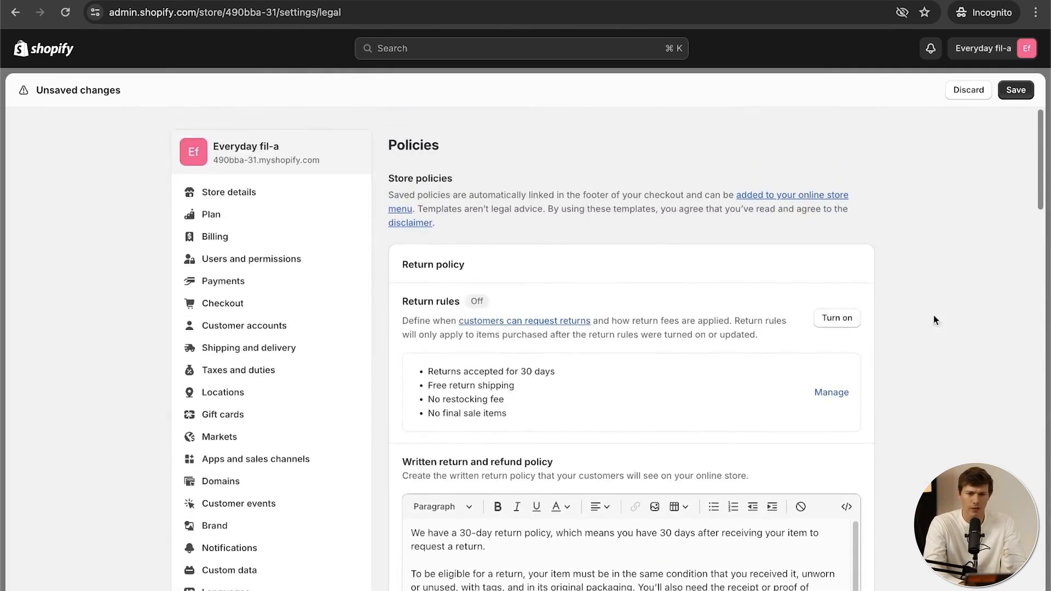
pyautogui.click(1016, 89)
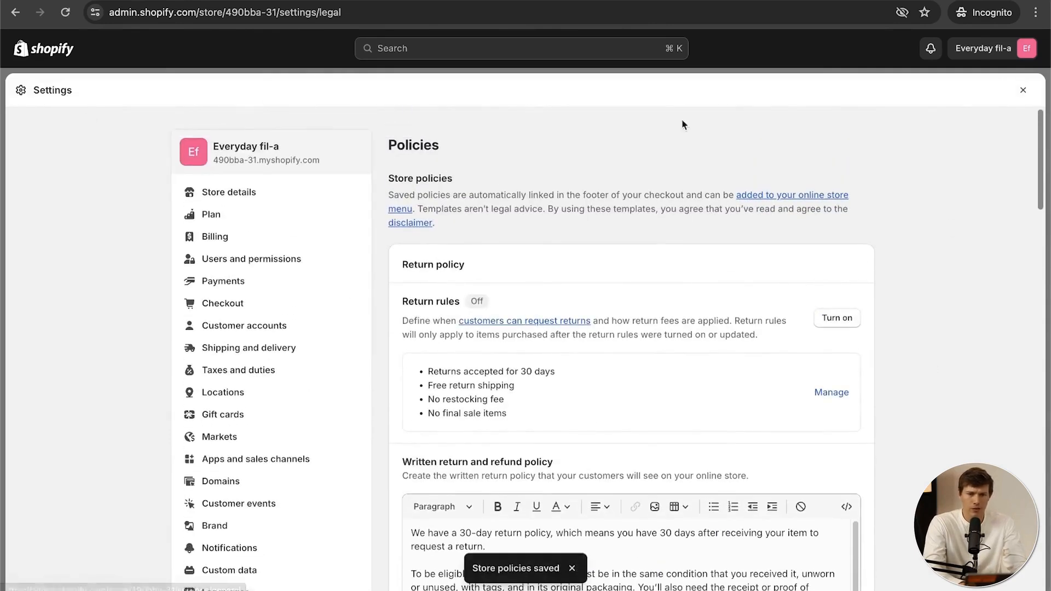
pyautogui.click(1021, 91)
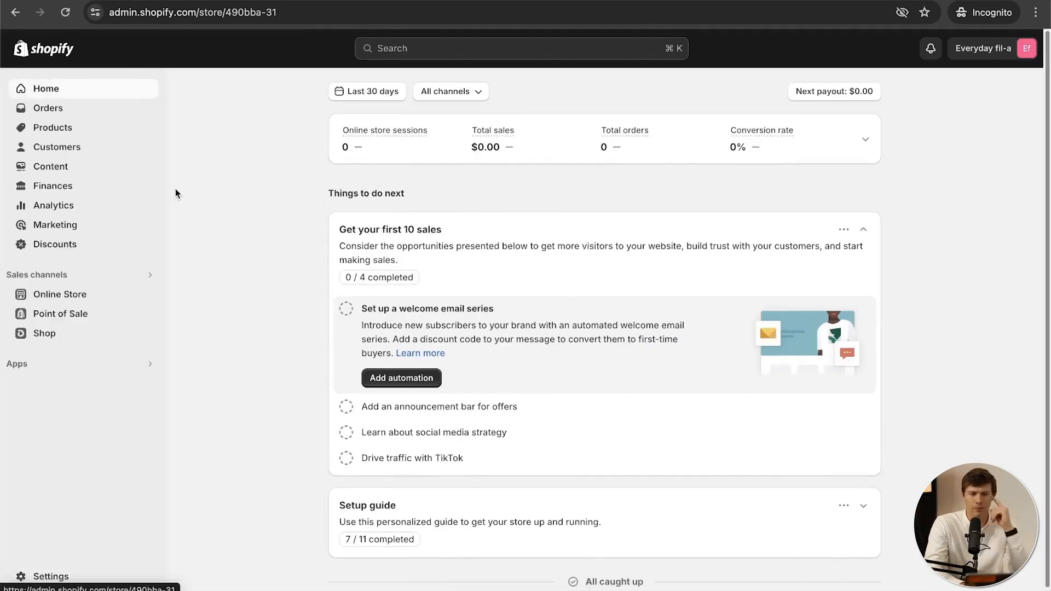
# Step: Start a new amount-off-products discount and set its discount code to CHICKEN
pyautogui.click(81, 248)
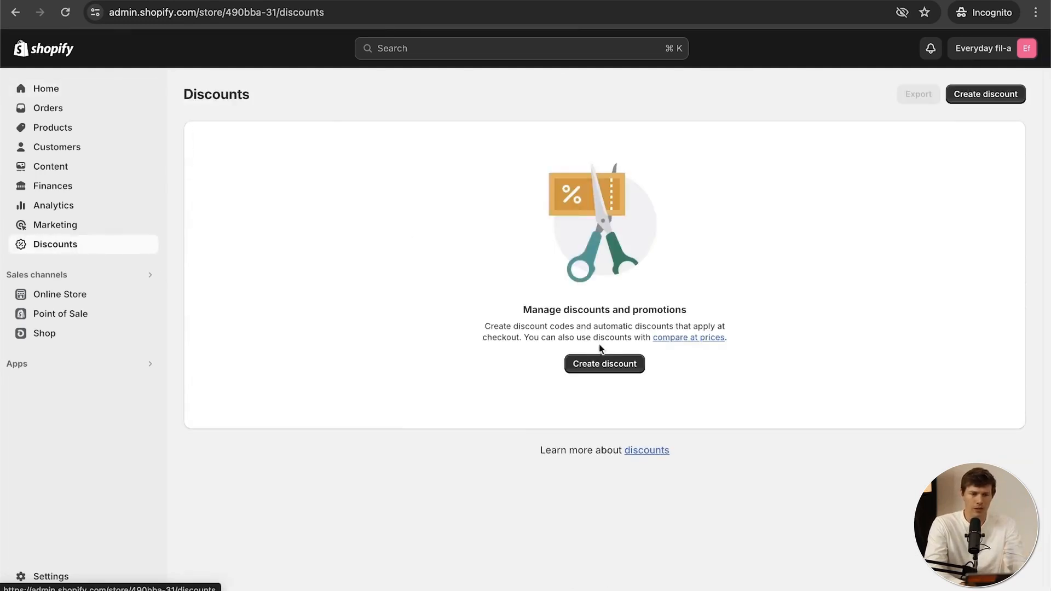
pyautogui.click(596, 362)
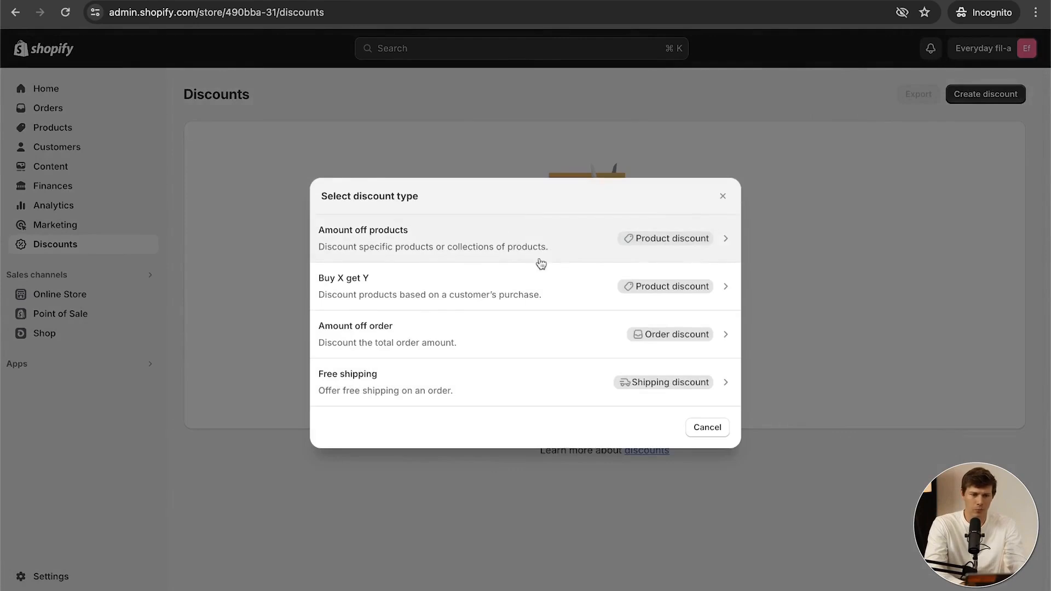
pyautogui.click(573, 258)
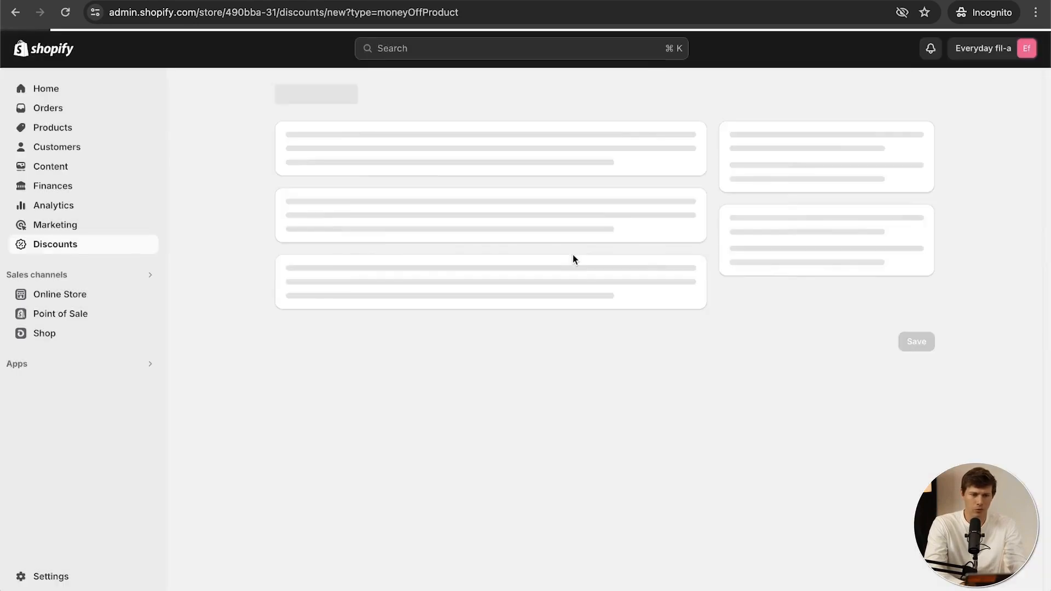
pyautogui.click(425, 235)
pyautogui.write('CHICKEN')
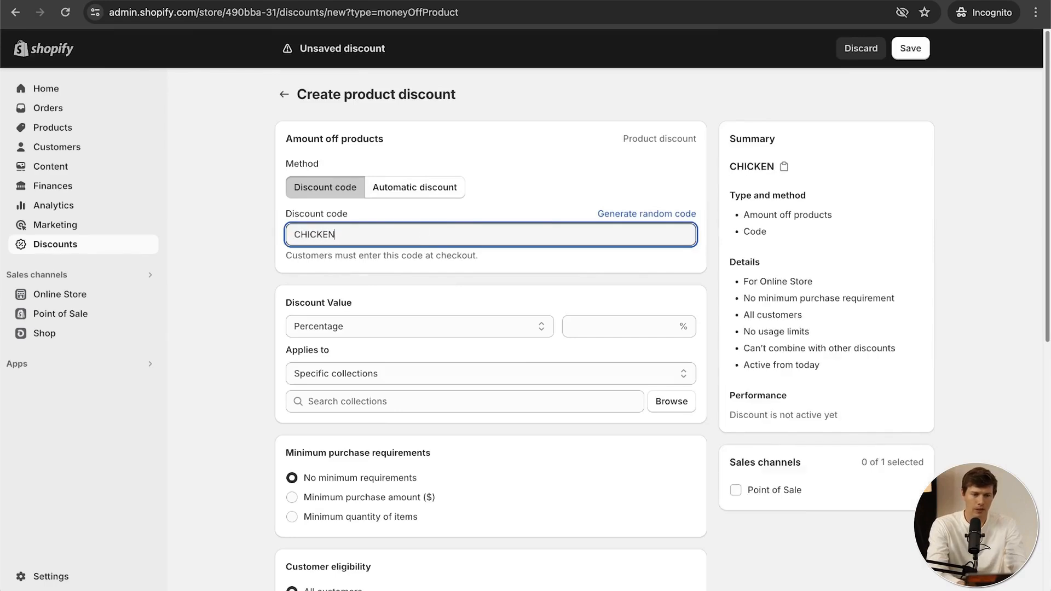
# Step: Keep the discount value as a percentage and set it to 10%
pyautogui.click(431, 327)
pyautogui.click(554, 327)
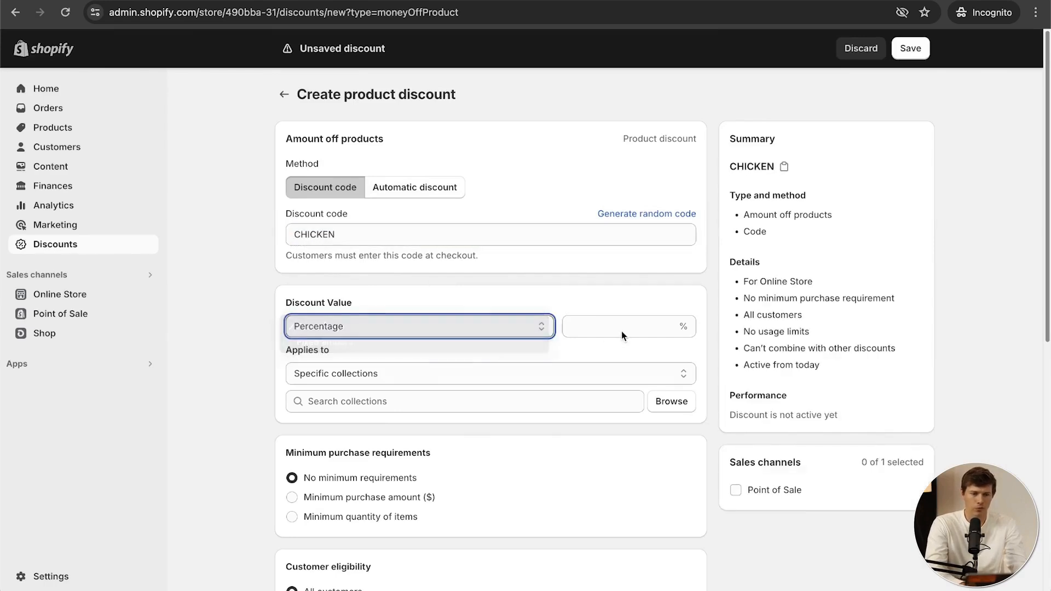
pyautogui.click(621, 330)
pyautogui.write('10')
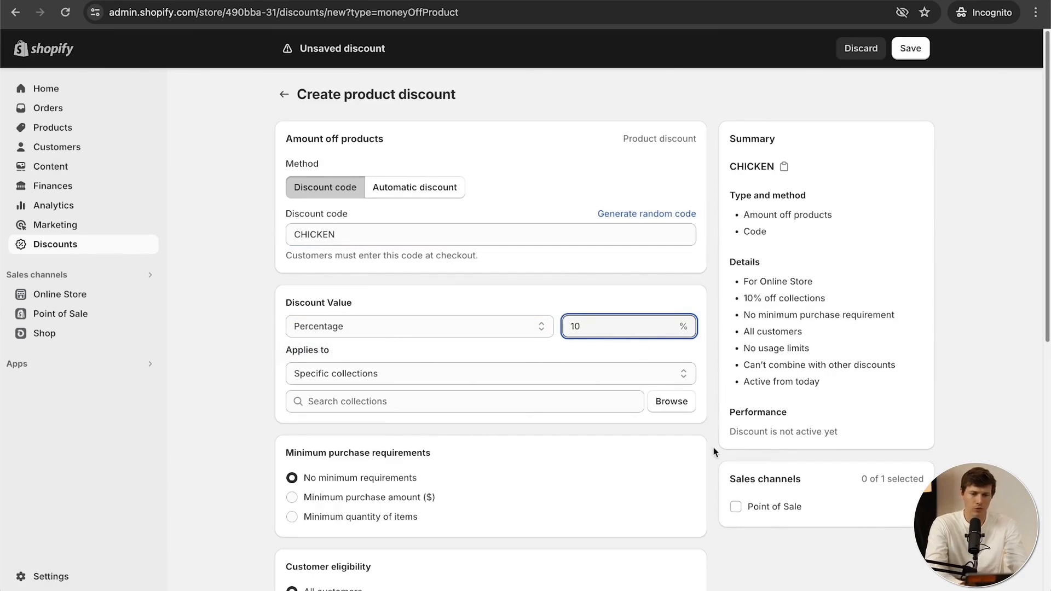
# Step: Limit the discount to one use per customer and try to save it
pyautogui.scroll(-5, 713, 448)
pyautogui.click(299, 428)
pyautogui.scroll(-3, 623, 416)
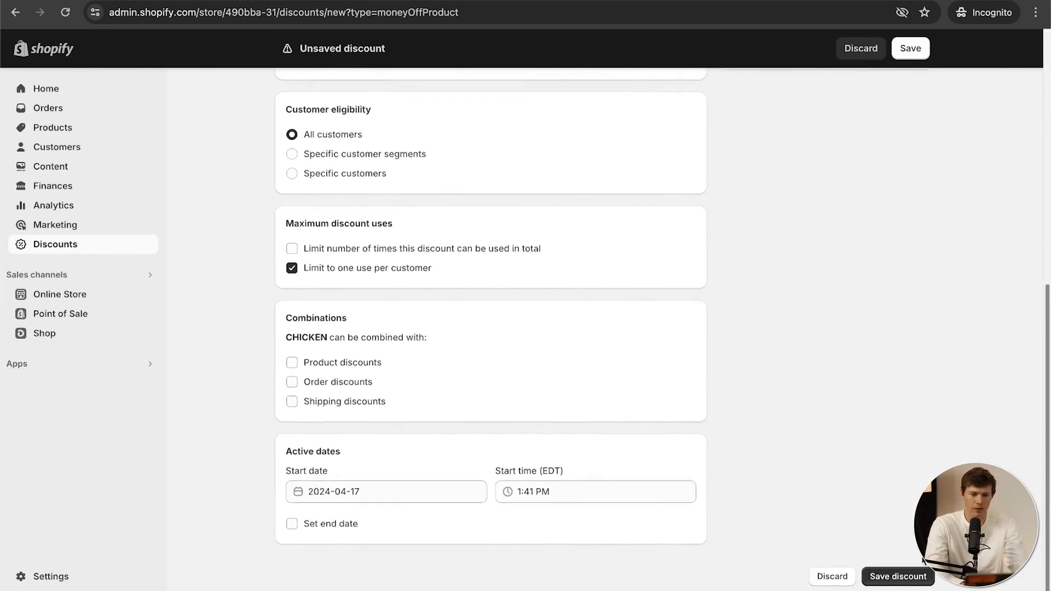
pyautogui.click(900, 576)
# Step: Keep the discount applied to specific collections, add a store collection to it and save the discount
pyautogui.click(515, 449)
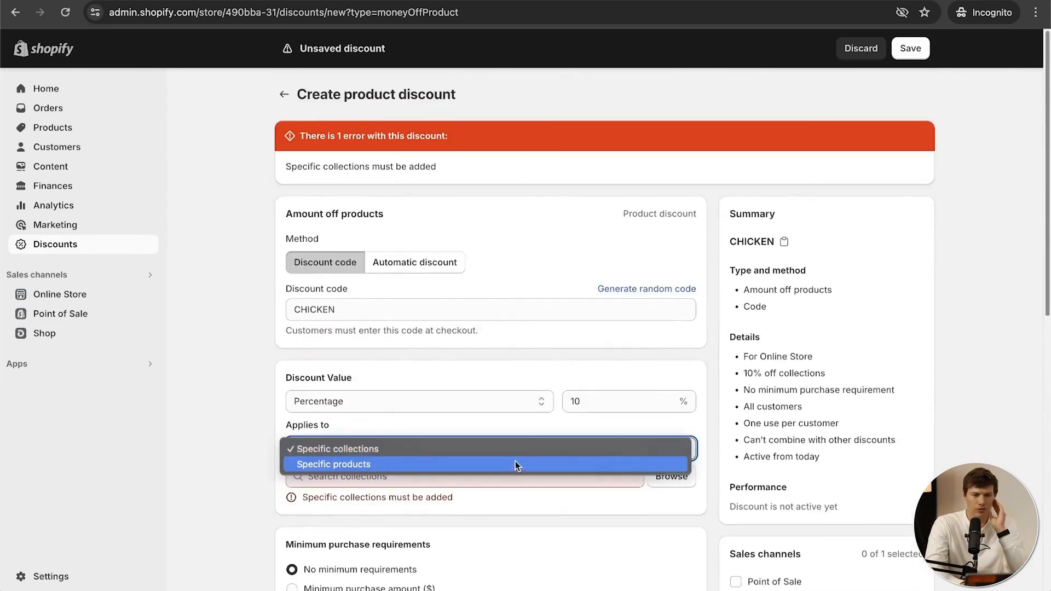
pyautogui.click(520, 487)
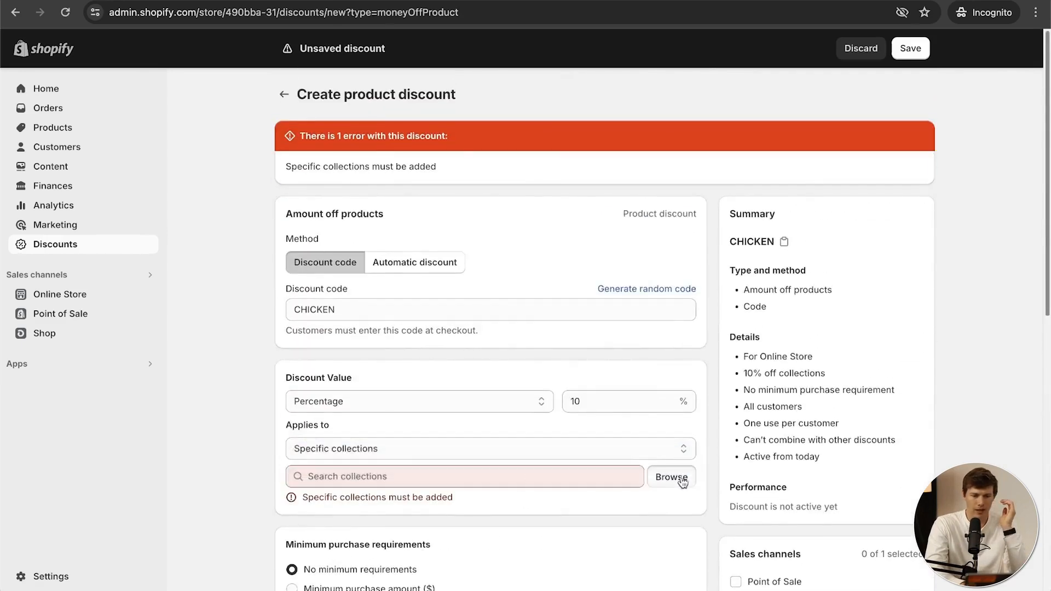
pyautogui.click(672, 476)
pyautogui.click(708, 470)
pyautogui.scroll(-10, 716, 474)
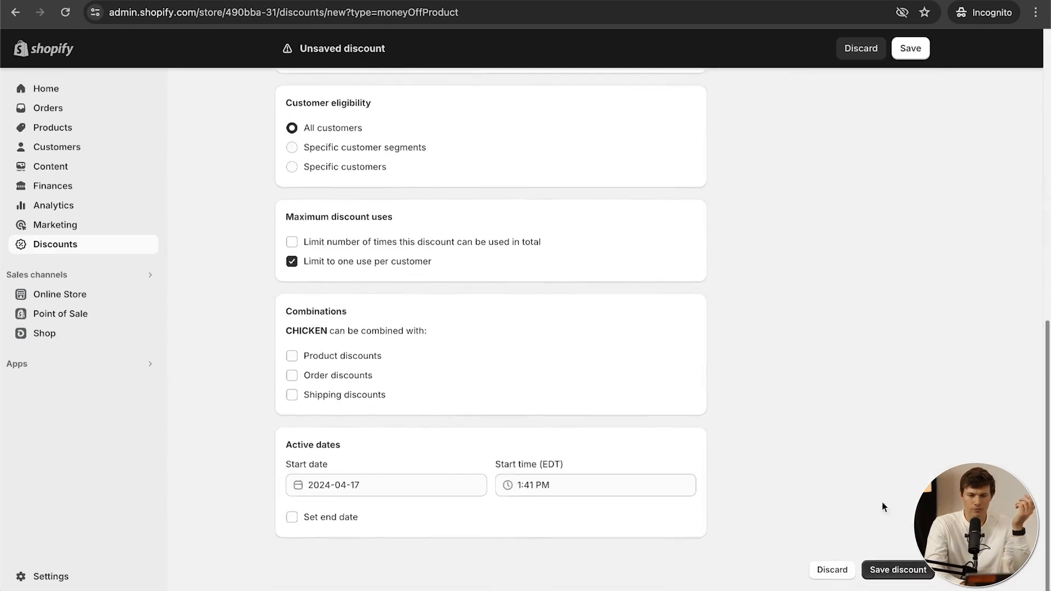
pyautogui.click(906, 575)
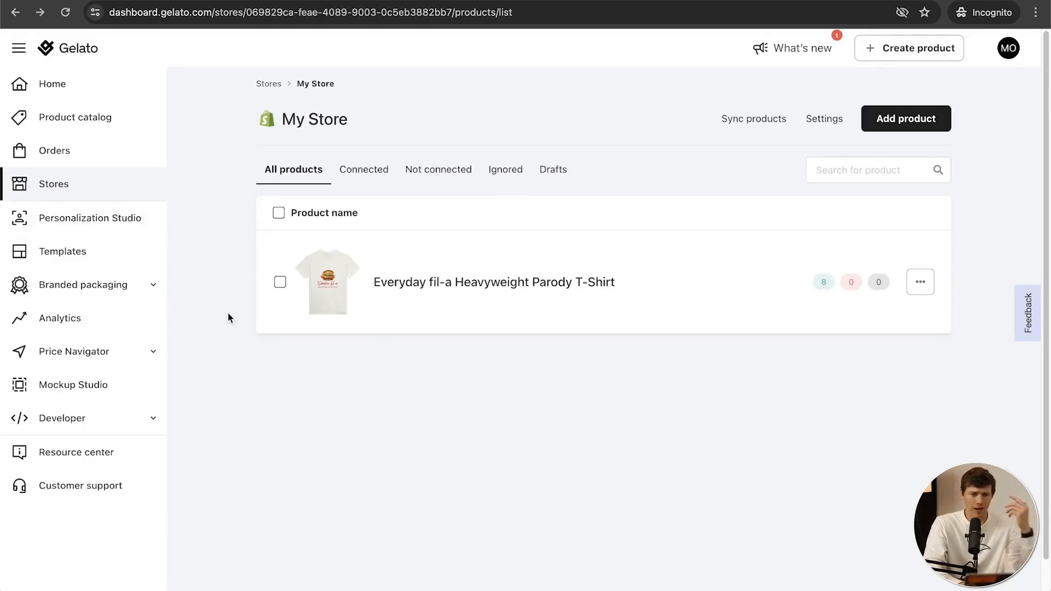
# Step: Switch to the Gelato dashboard and start a new order from the orders page
pyautogui.click(106, 74)
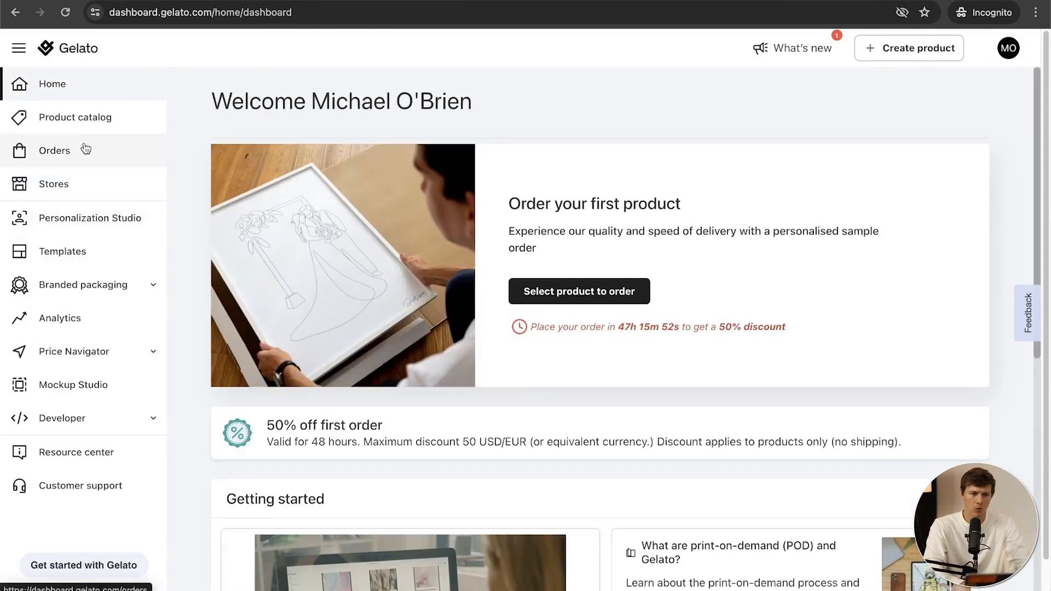
pyautogui.click(86, 149)
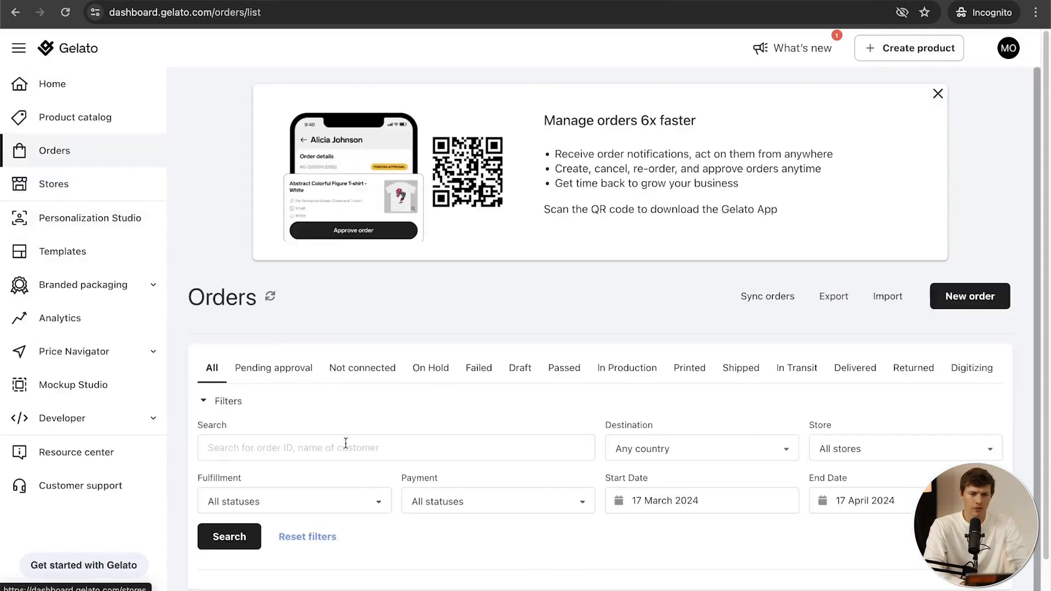
pyautogui.click(995, 300)
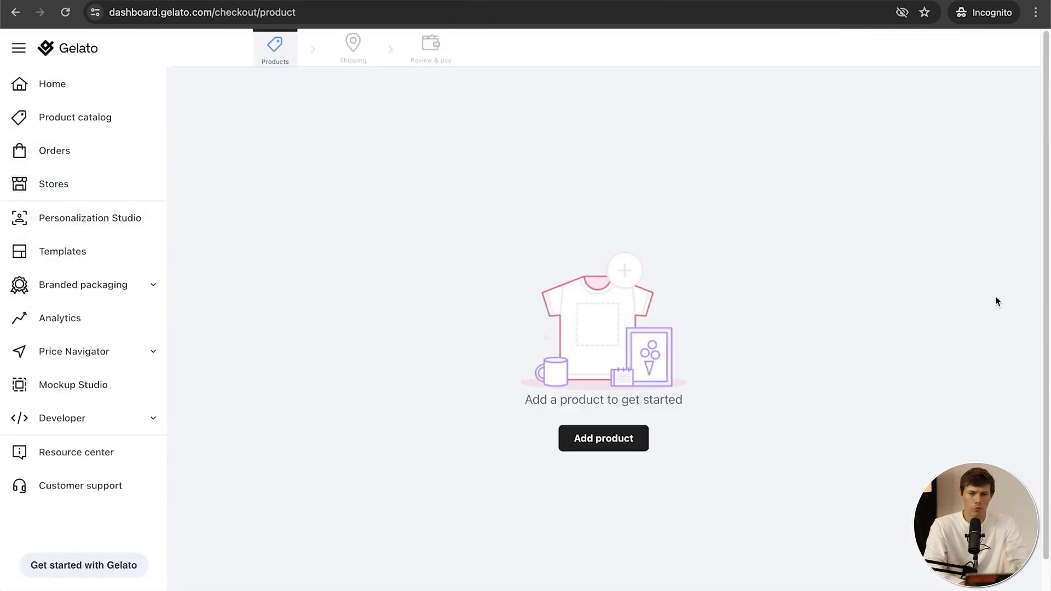
# Step: Add the White - L variant of the Everyday fil-a Heavyweight Parody T-Shirt from My Store to the order and continue to shipping
pyautogui.click(627, 447)
pyautogui.scroll(-1, 678, 569)
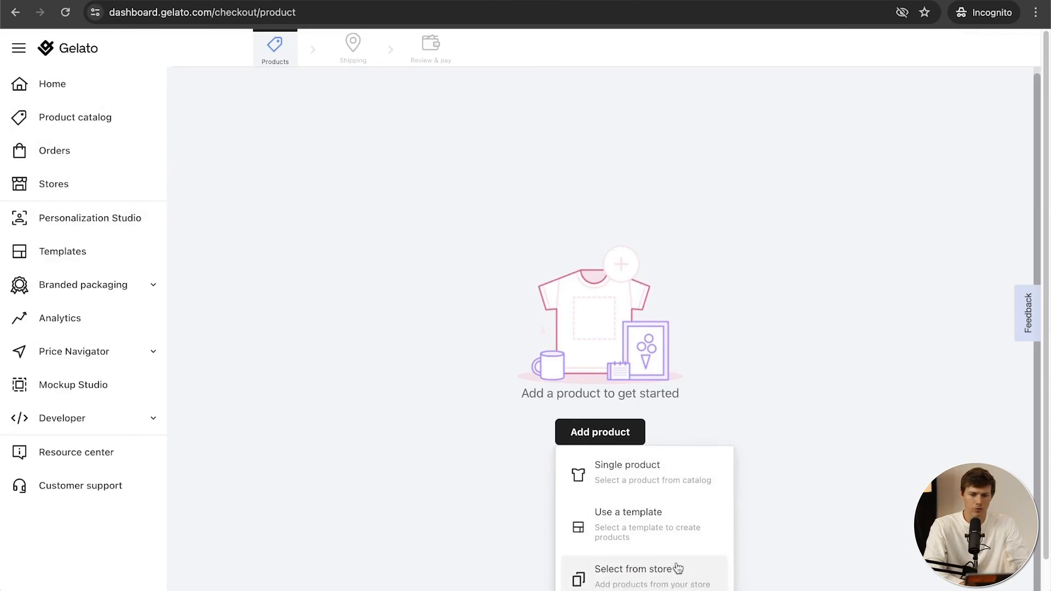
pyautogui.click(678, 569)
pyautogui.click(423, 336)
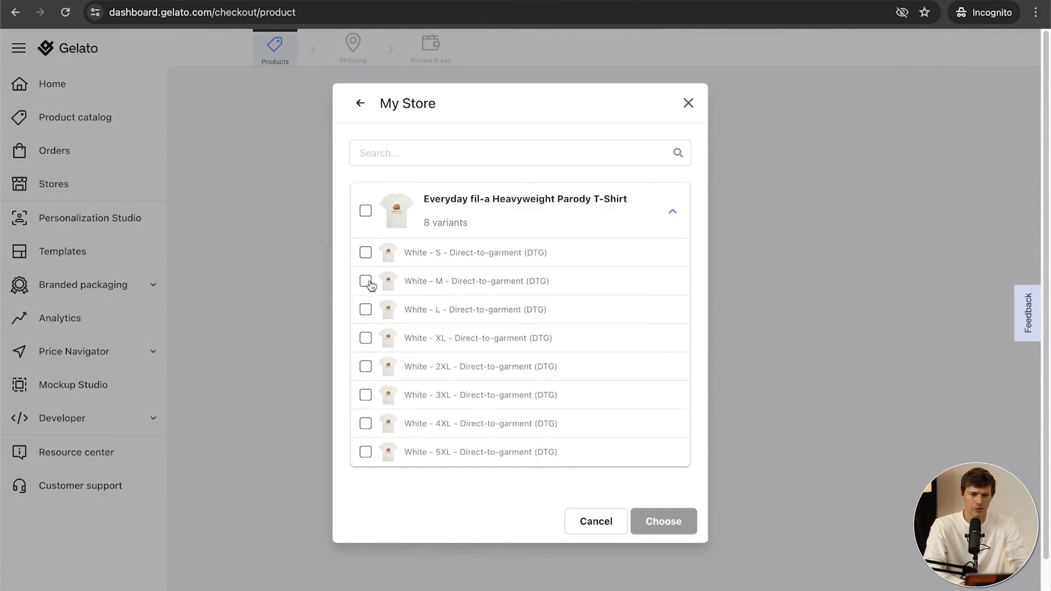
pyautogui.click(365, 309)
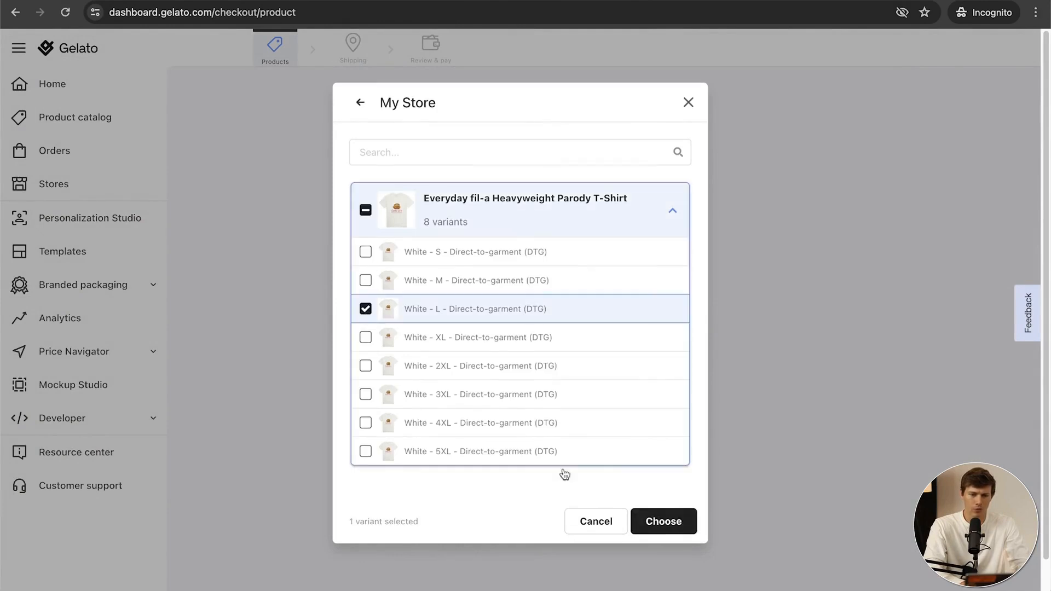
pyautogui.click(666, 527)
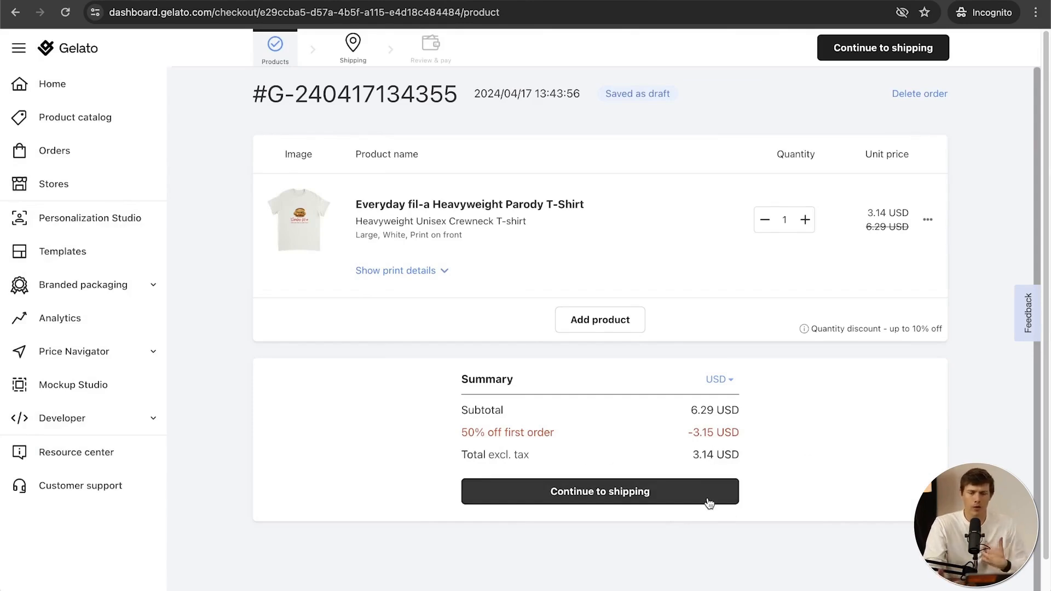
pyautogui.click(693, 493)
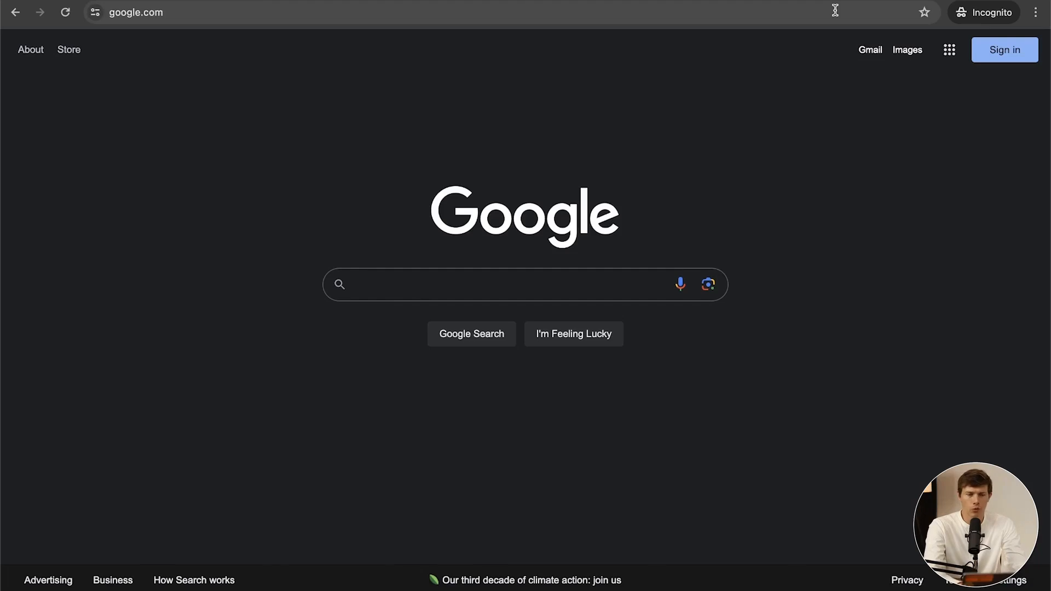
# Step: Open the live store at sundayfila.com and look over the T-shirt's product page
pyautogui.click(834, 10)
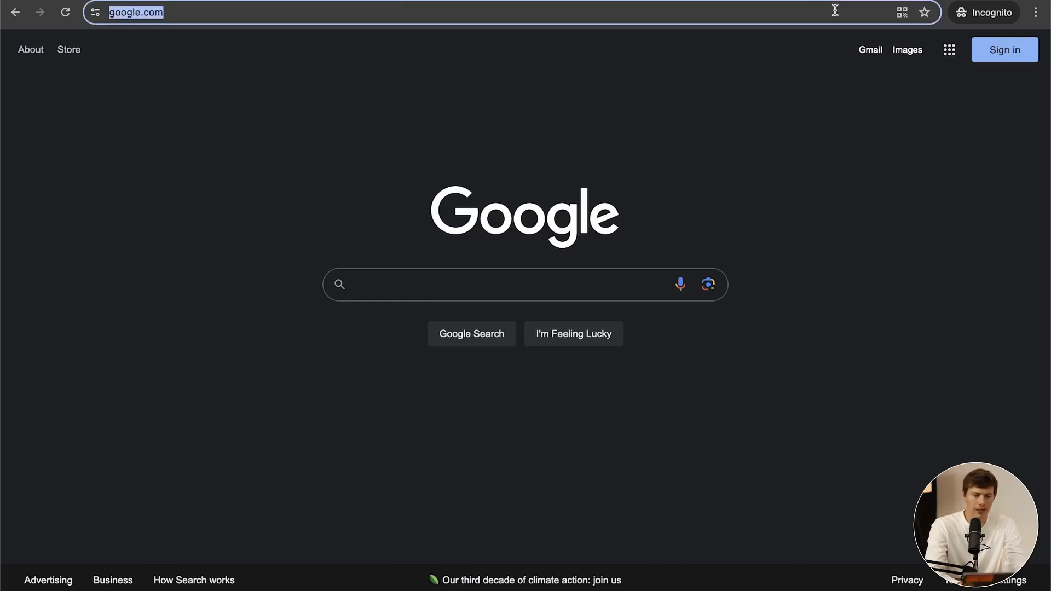
pyautogui.write('sundayfila.com')
pyautogui.press('Return')
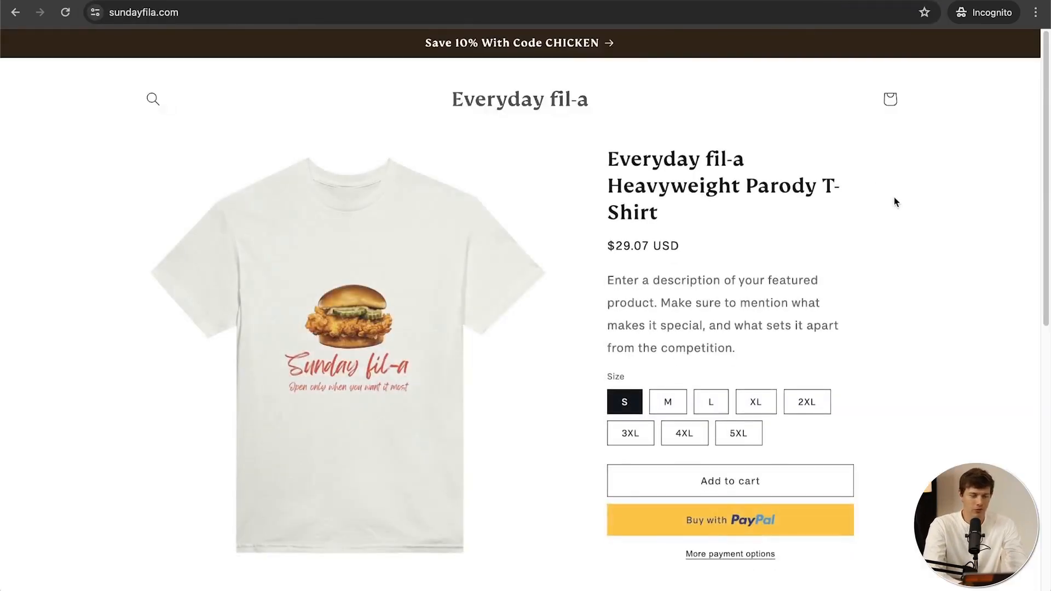
pyautogui.scroll(-4, 895, 202)
pyautogui.scroll(2, 957, 224)
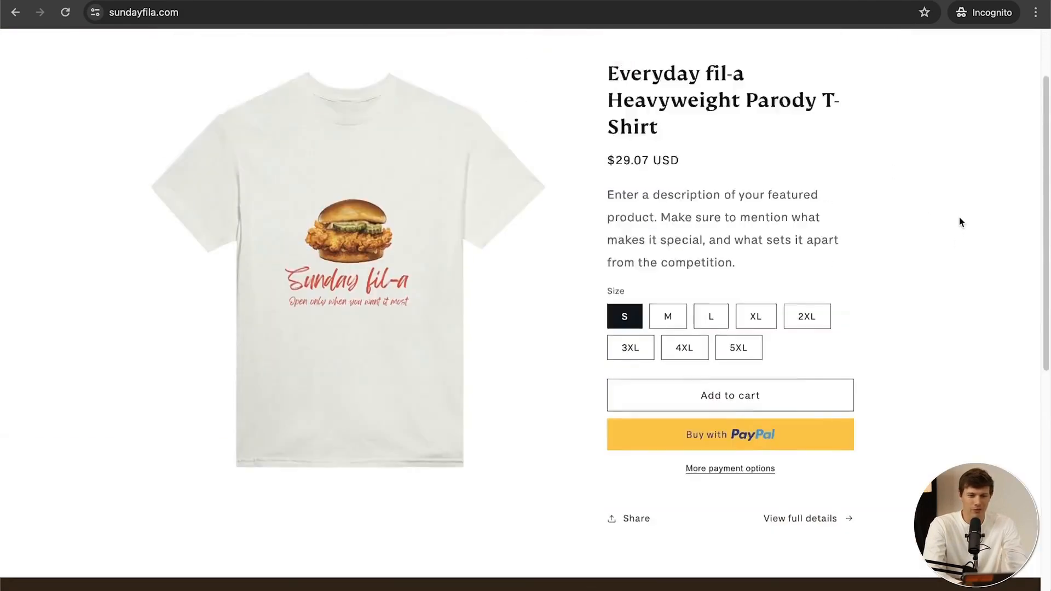
pyautogui.scroll(2, 959, 216)
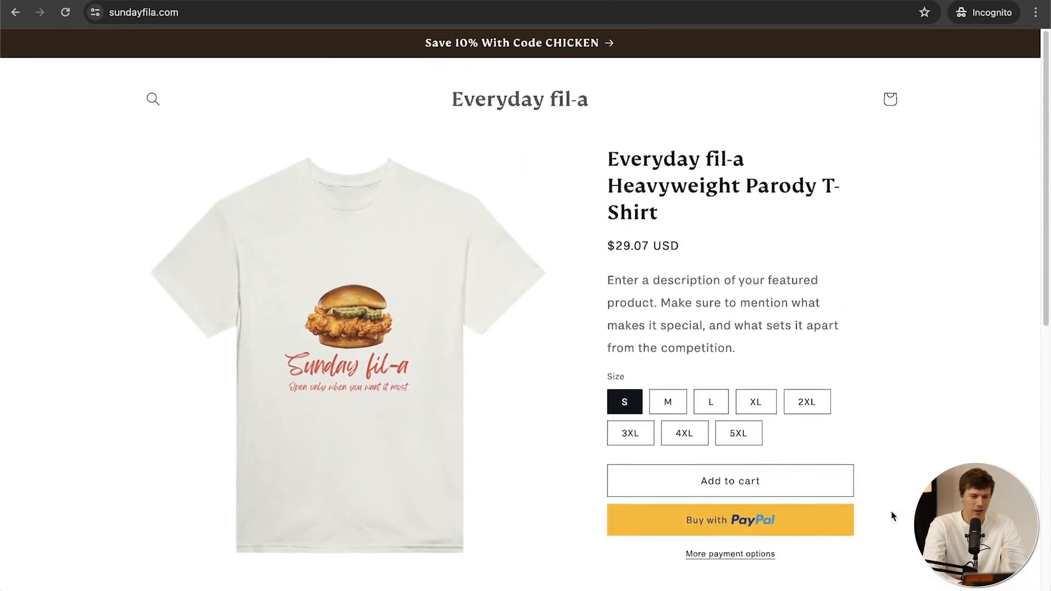
# Step: Take the size S T-shirt to checkout and apply the discount code chicken
pyautogui.click(788, 474)
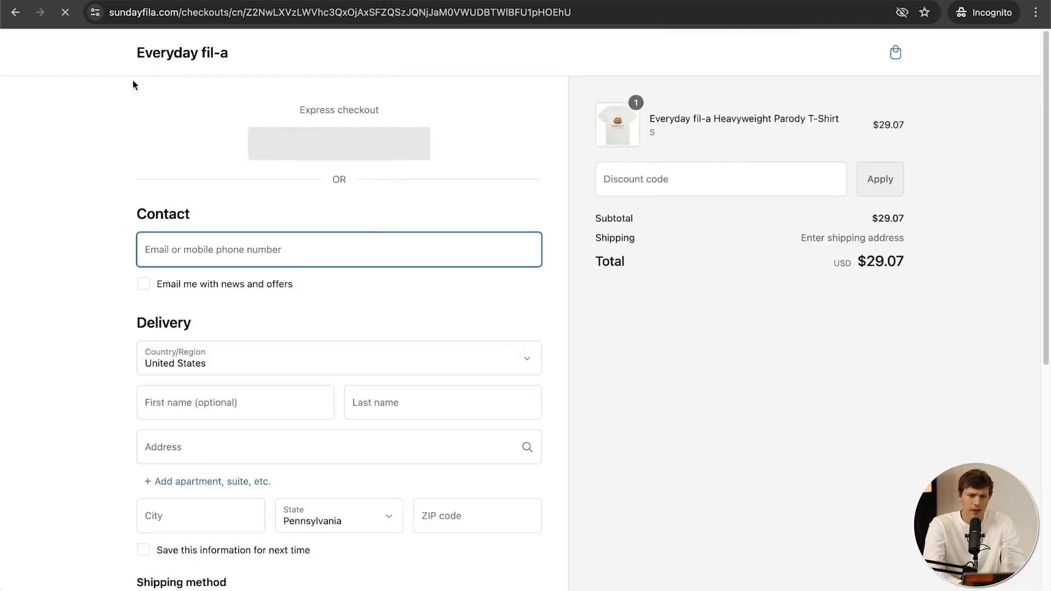
pyautogui.click(701, 181)
pyautogui.write('chicken')
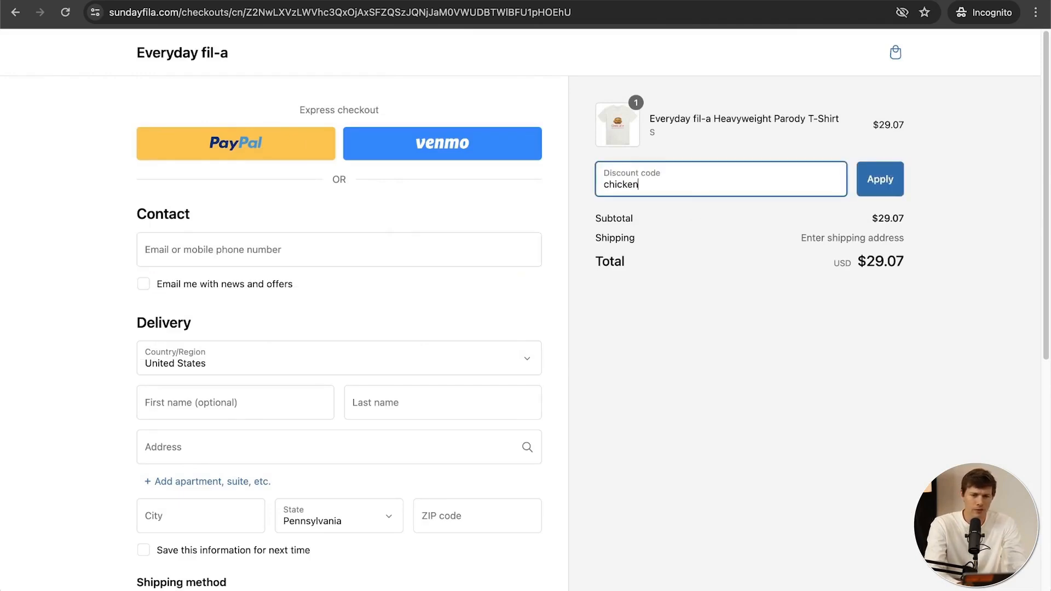
pyautogui.click(884, 180)
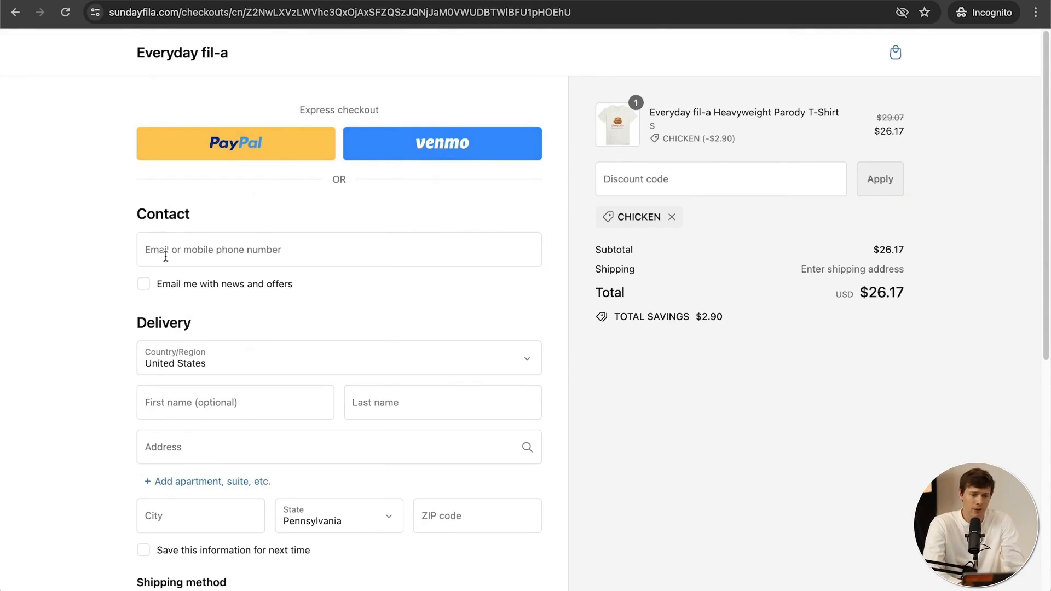
# Step: Pay for the T-shirt order through the Venmo express checkout and review the order confirmation
pyautogui.scroll(-5, 165, 256)
pyautogui.scroll(5, 164, 255)
pyautogui.click(455, 160)
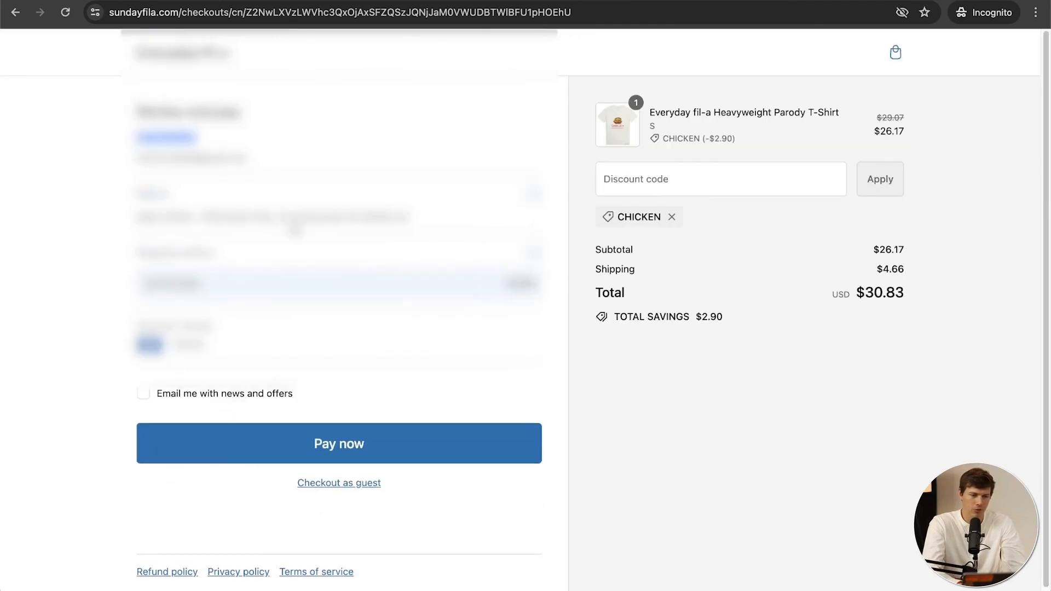
pyautogui.click(213, 443)
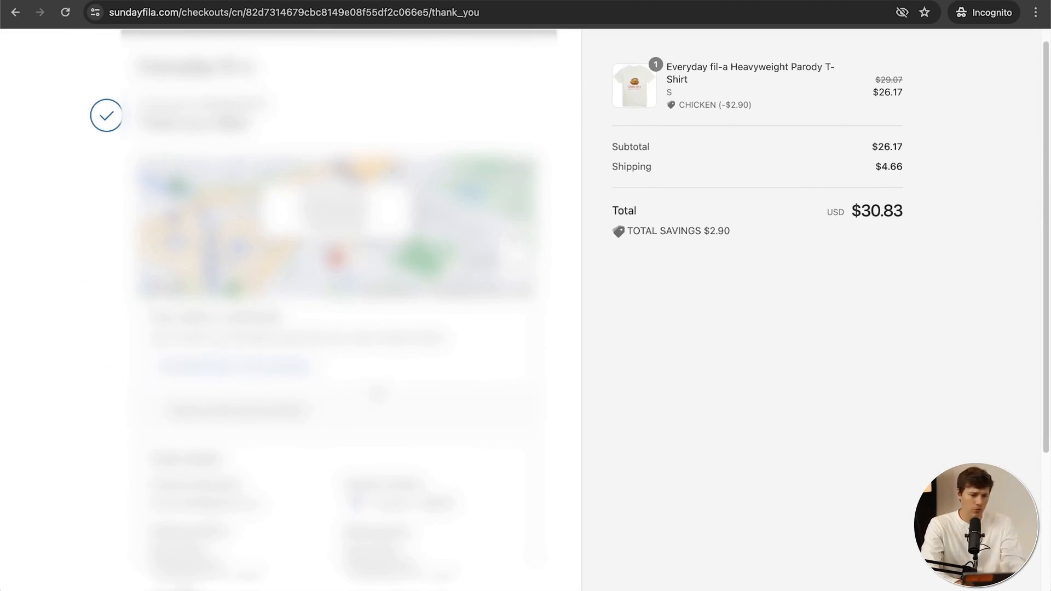
pyautogui.scroll(-5, 666, 387)
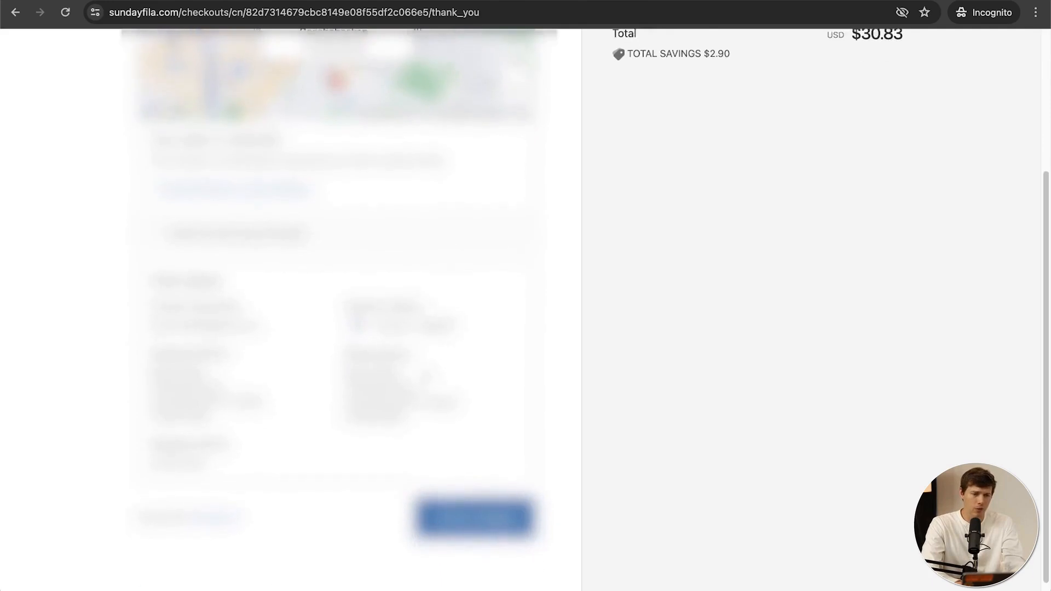
pyautogui.scroll(-1, 748, 412)
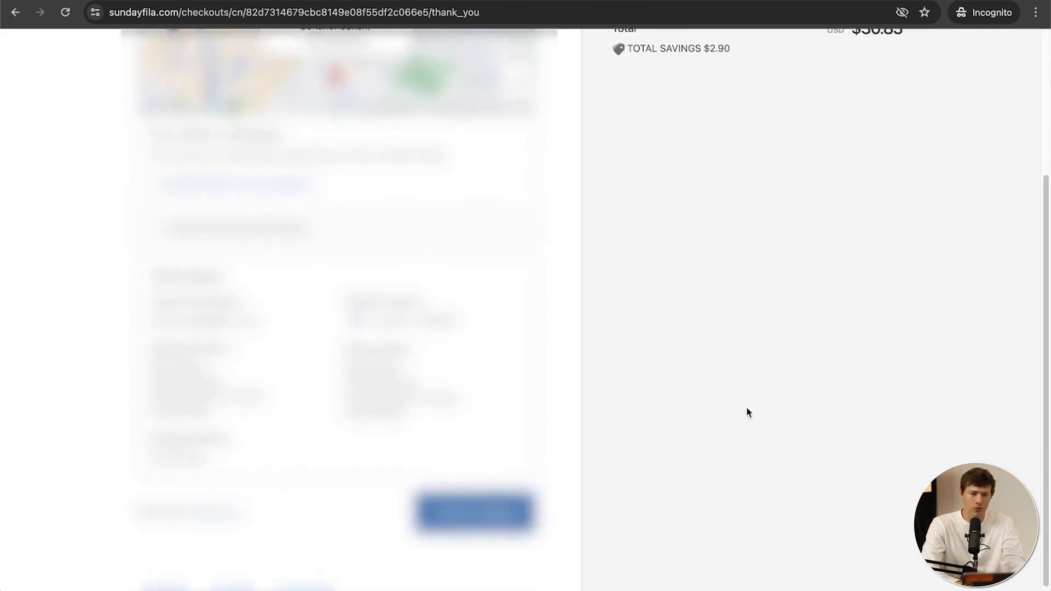
pyautogui.scroll(5, 706, 441)
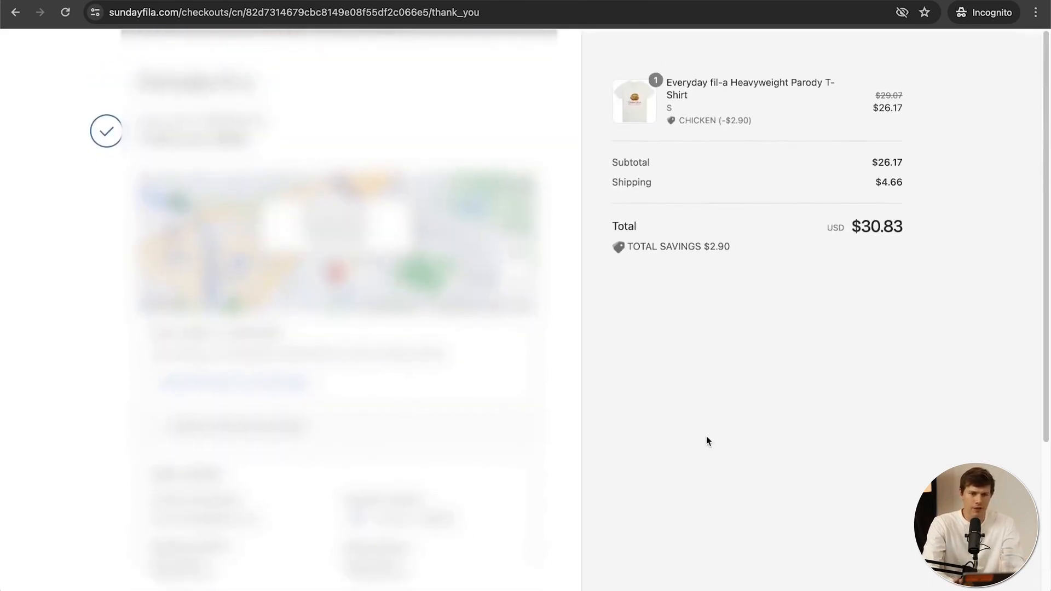